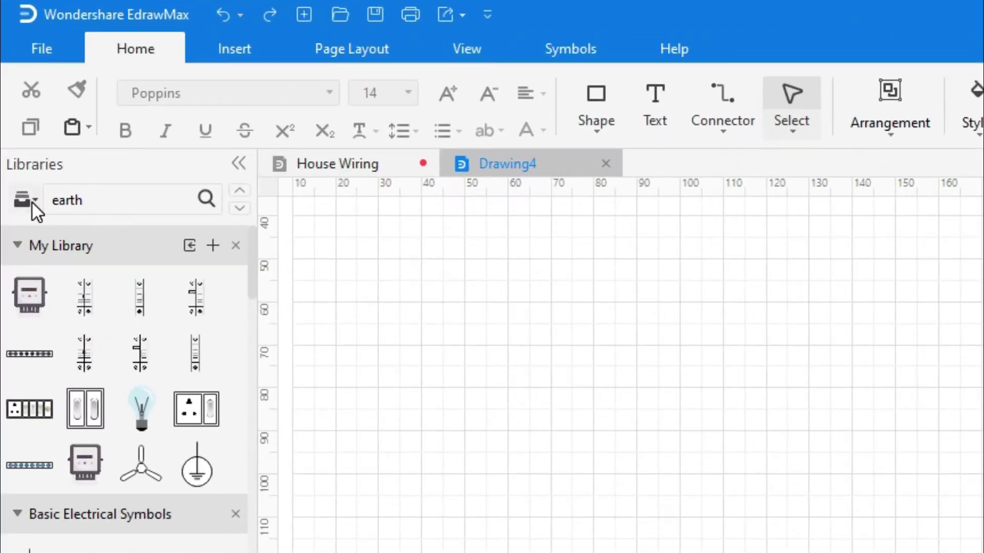
Add the Wall Shell and Structure and the Doors and Windows floor plan libraries to the symbol libraries.
click(32, 202)
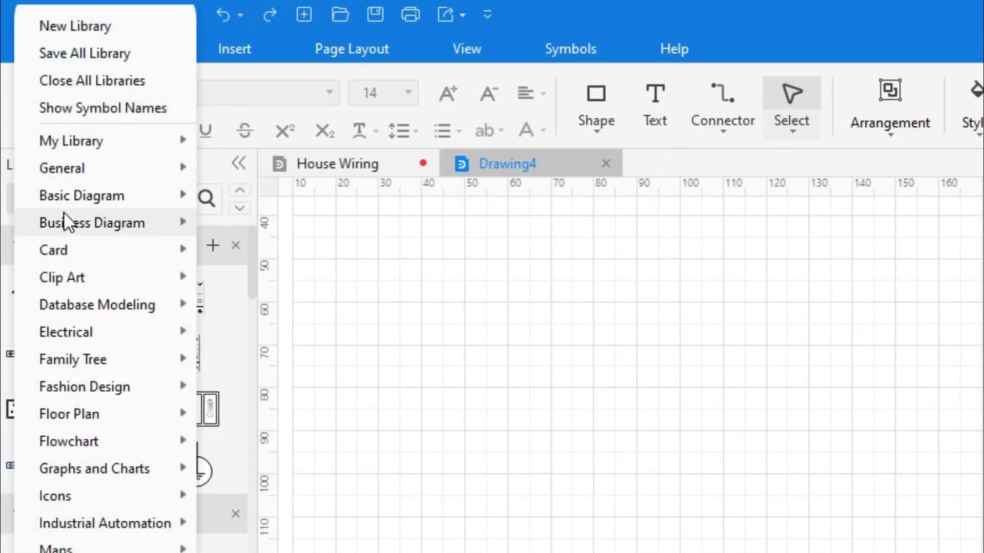
mouse_move(82, 405)
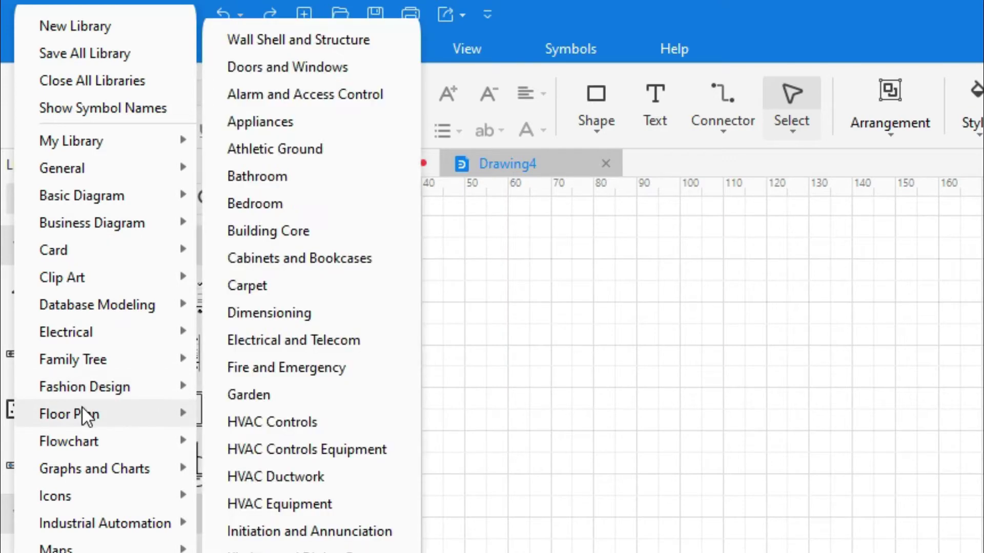
mouse_move(275, 41)
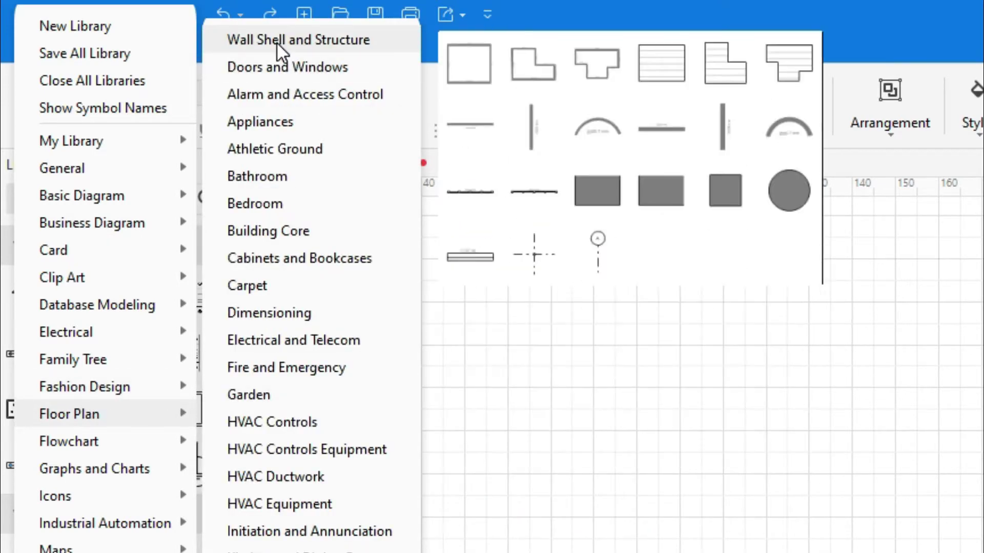
click(329, 39)
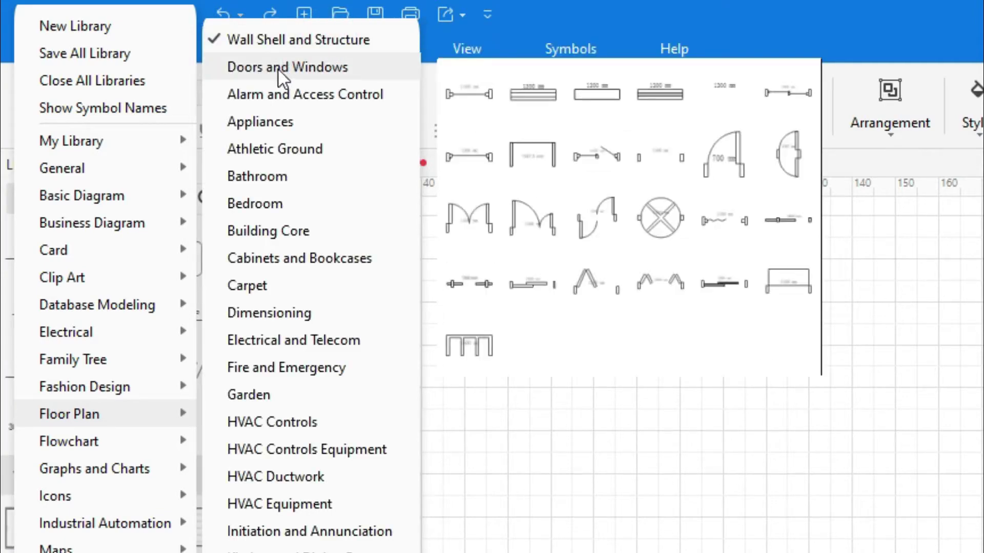
click(313, 66)
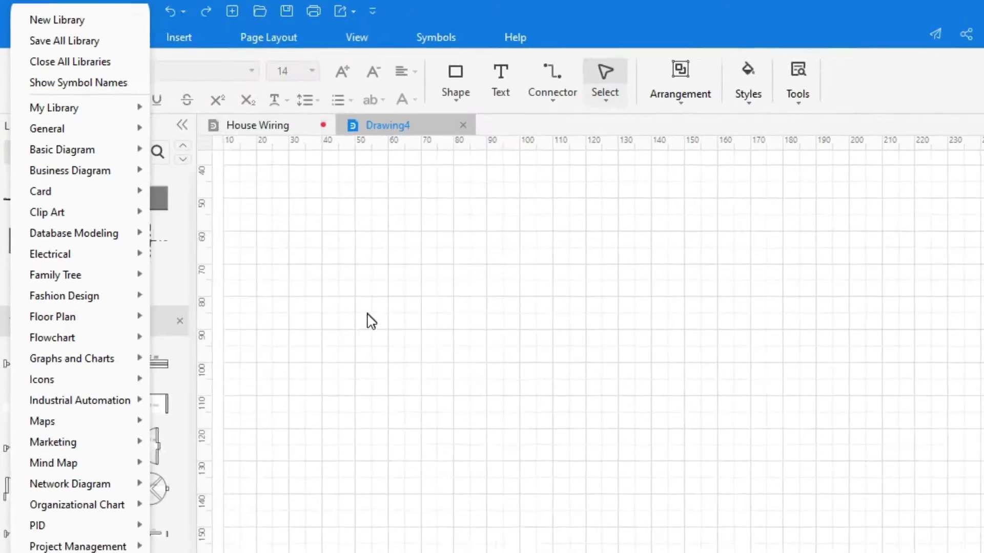
click(485, 422)
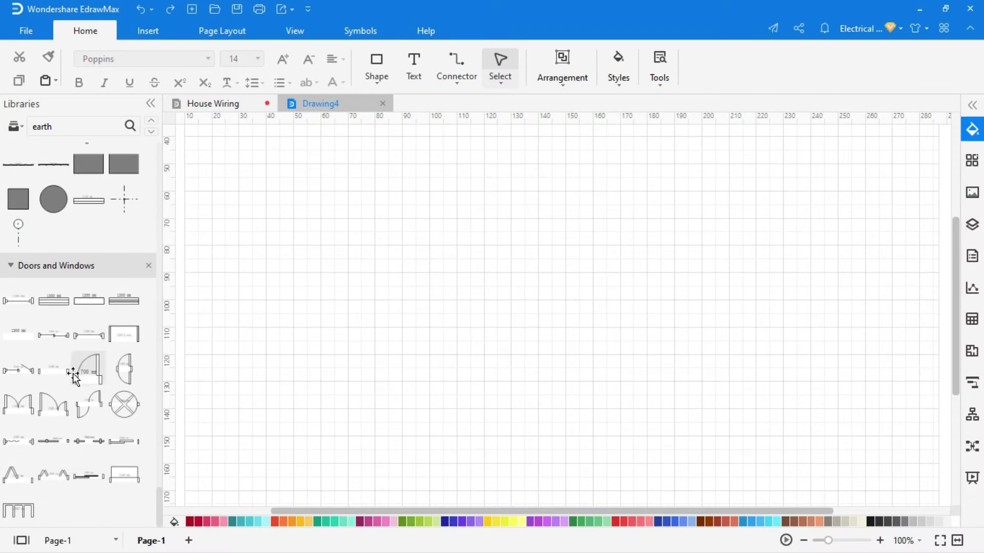
Place the square room symbol from Wall Shell and Structure onto the Drawing4 page.
scroll(163, 464, up, 4)
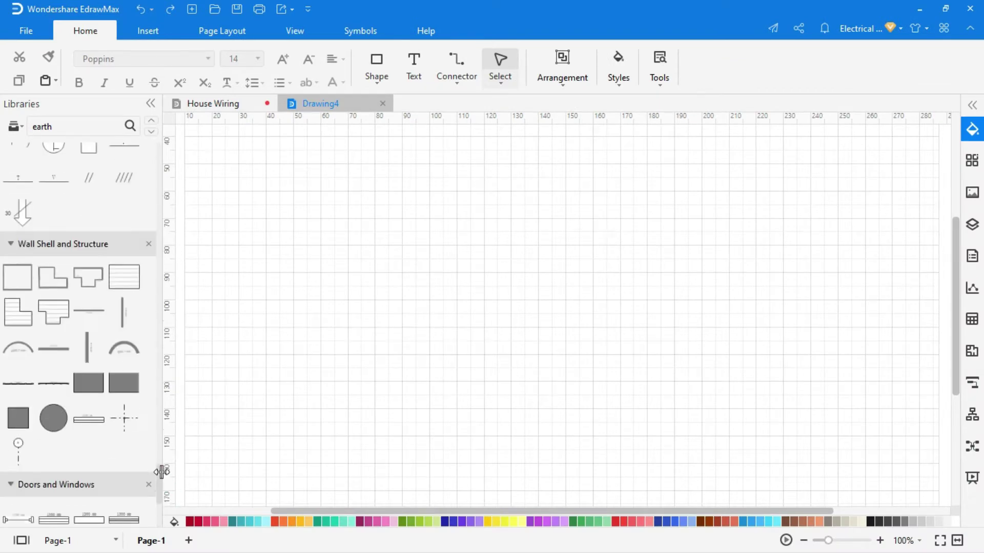
drag(17, 276, 470, 319)
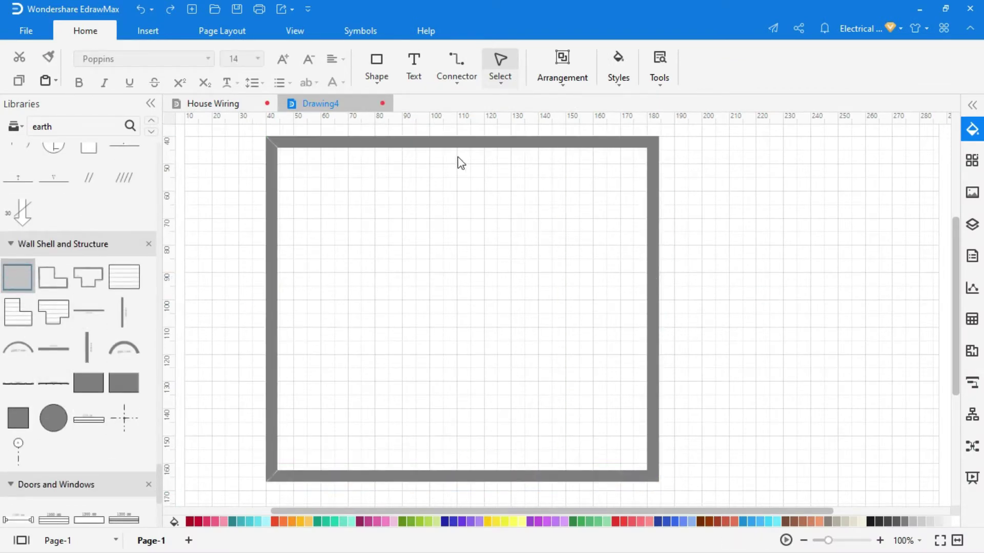
scroll(156, 339, down, 15)
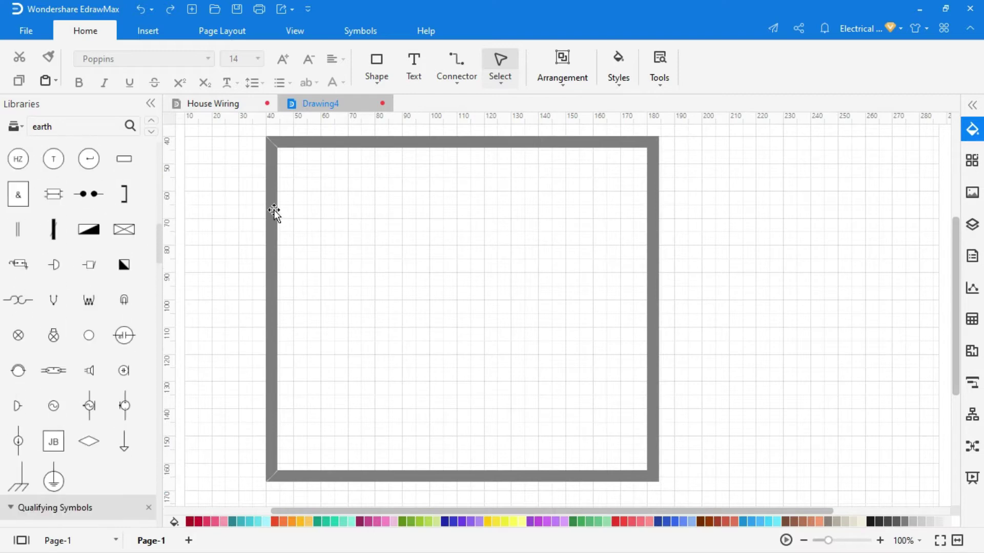
Insert the picture Energy Meter.png, shrink it to about a third of its size and move it inside the room.
click(155, 33)
click(112, 67)
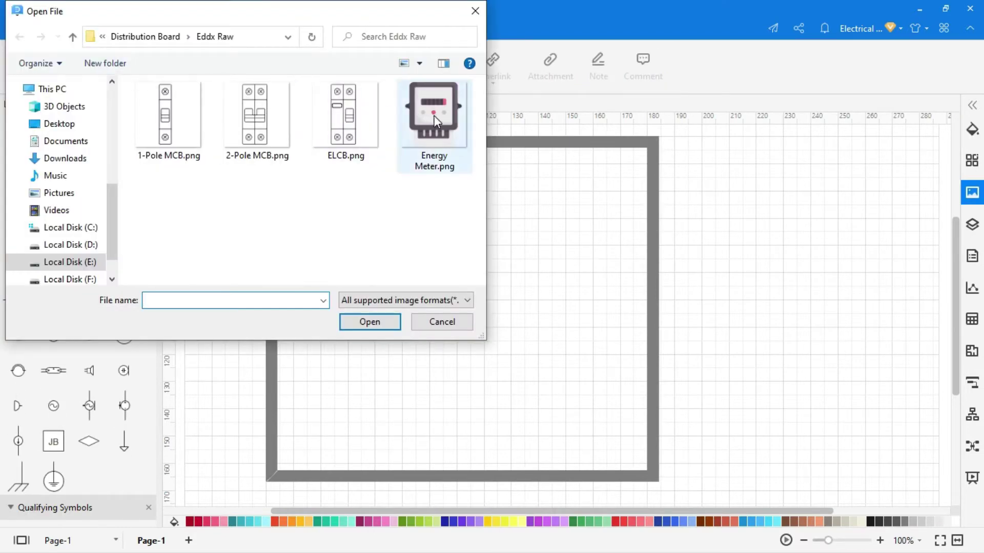
click(434, 118)
double_click(435, 117)
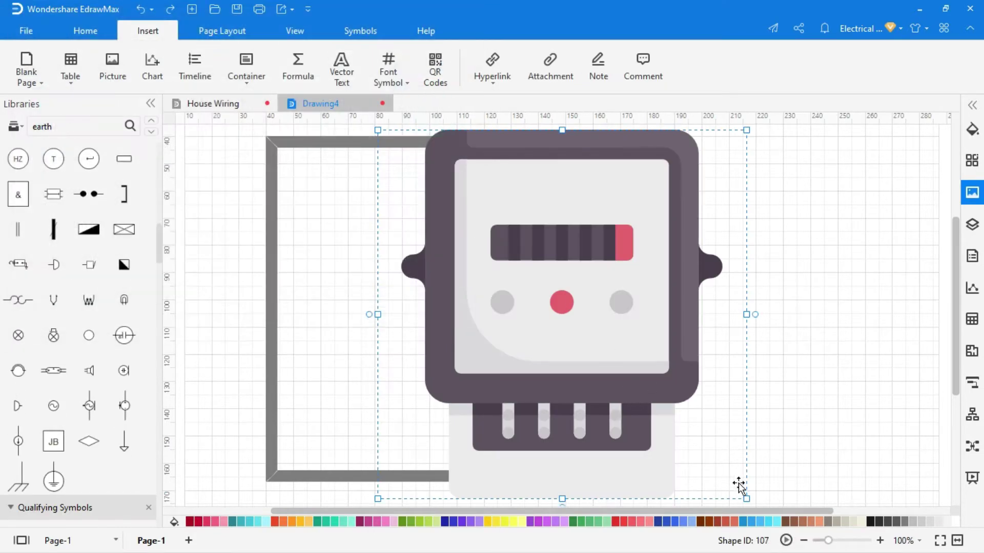
drag(746, 497, 479, 219)
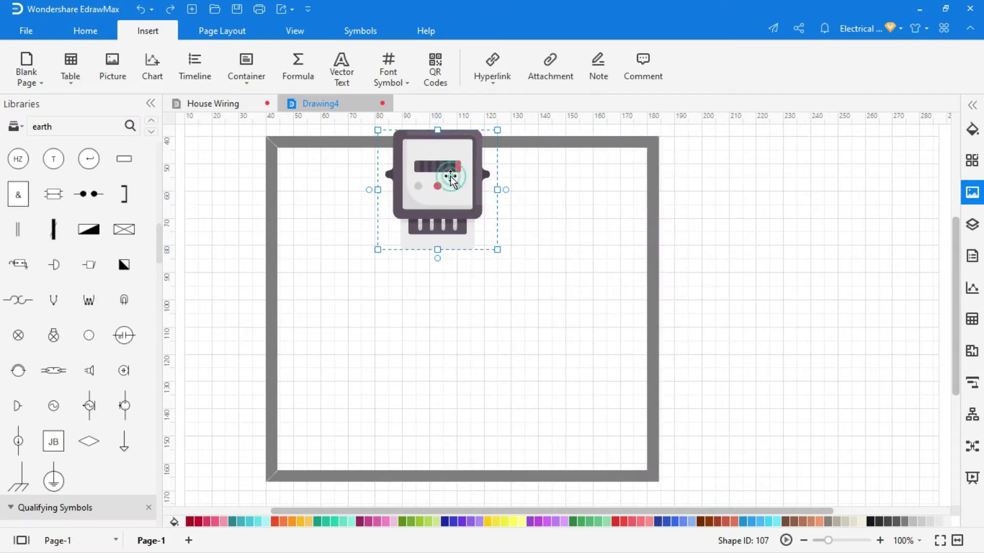
drag(449, 172, 415, 295)
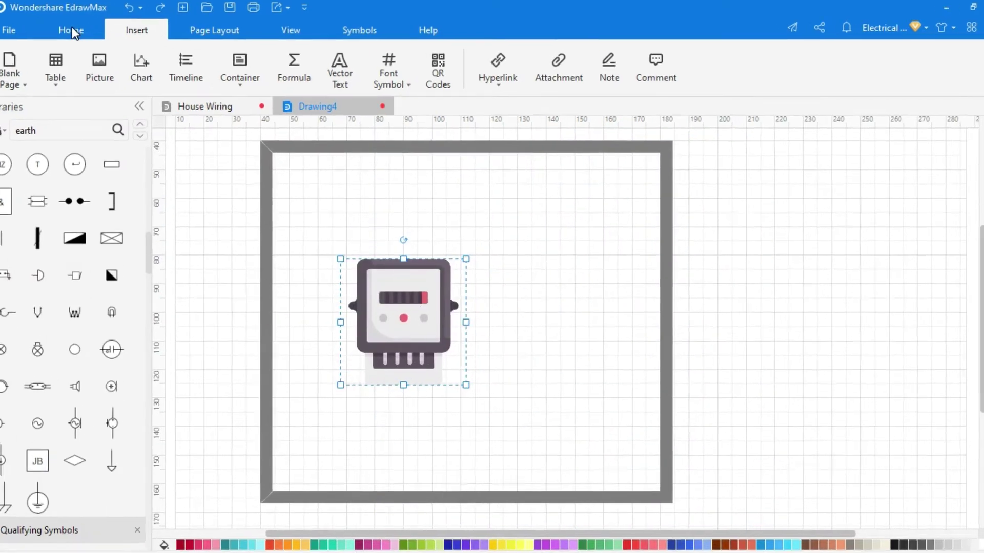
Add a connection point to each of the four terminals at the bottom of the energy meter.
click(85, 31)
click(466, 81)
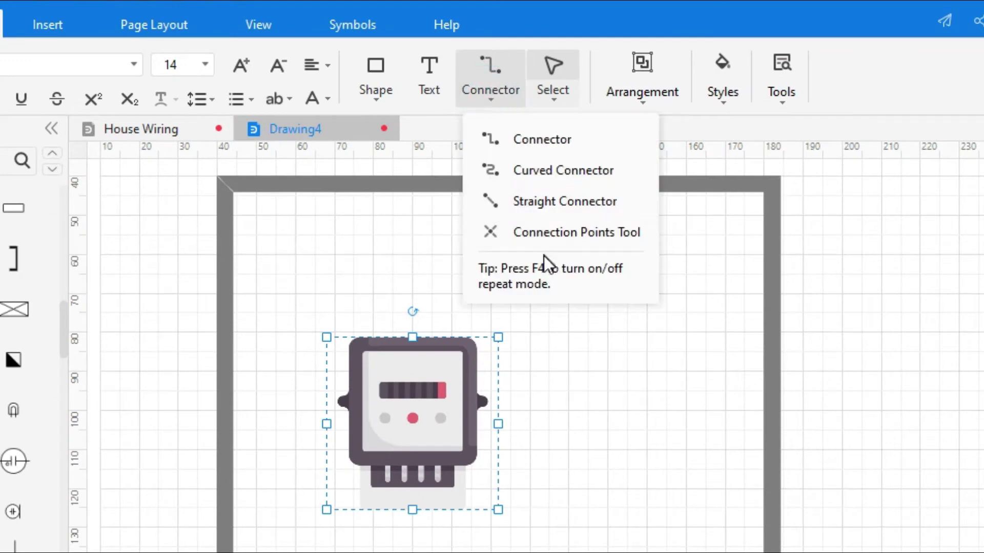
click(552, 236)
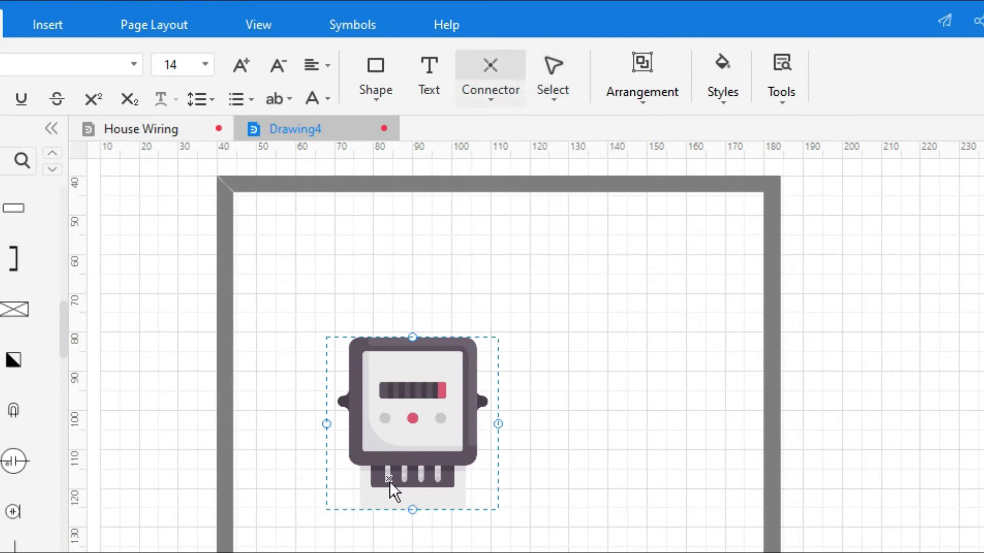
scroll(389, 481, up, 2)
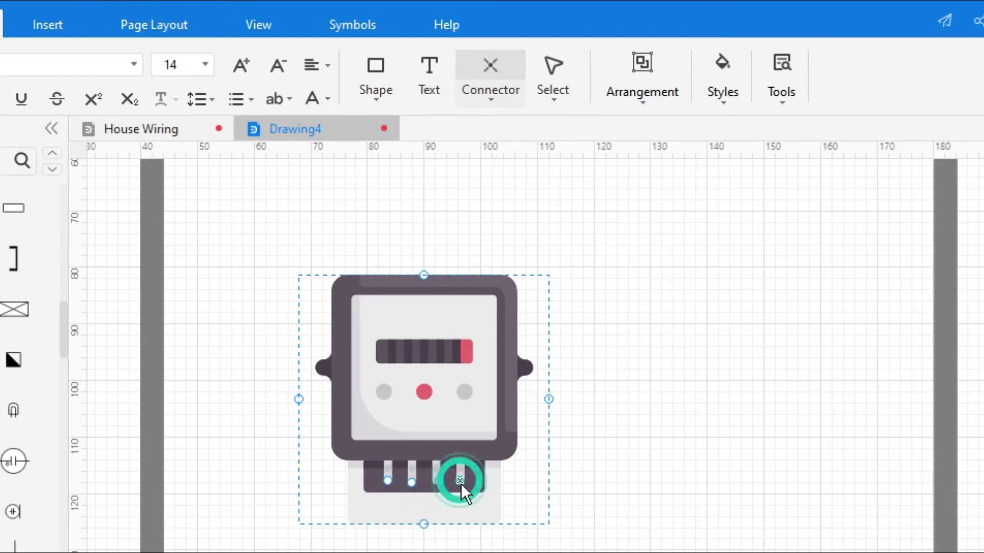
scroll(478, 484, down, 3)
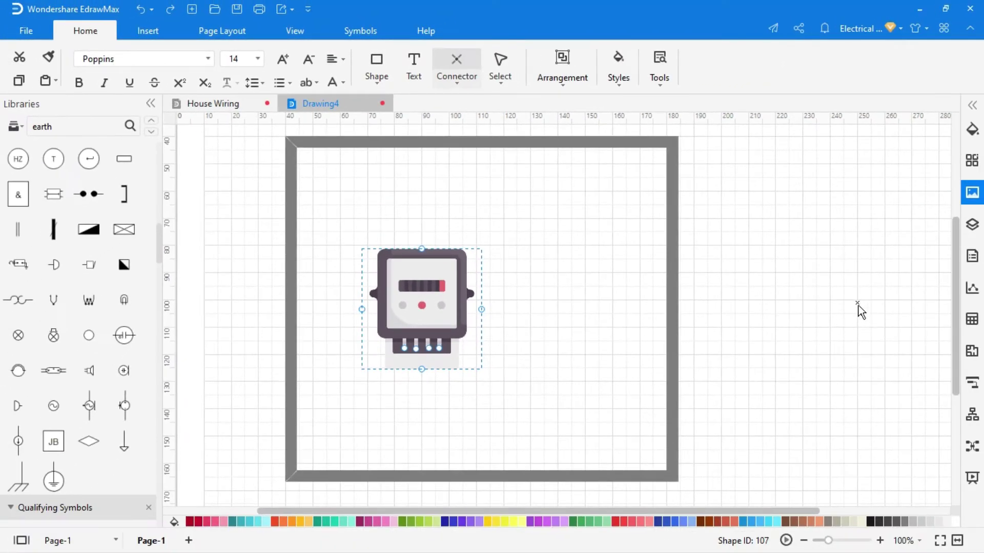
click(501, 63)
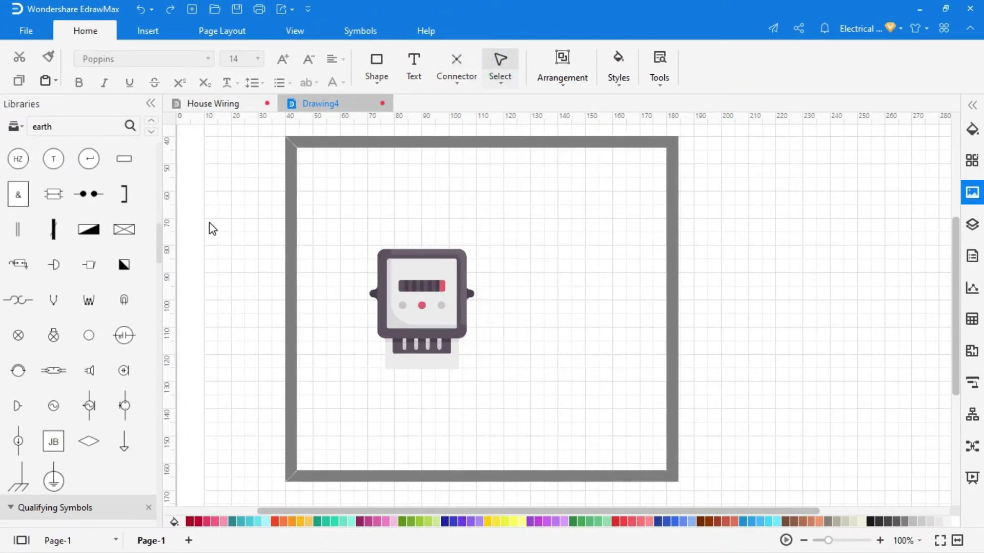
Place the three-pin socket with switch from My Library in the room, to the upper right of the meter.
drag(160, 254, 156, 164)
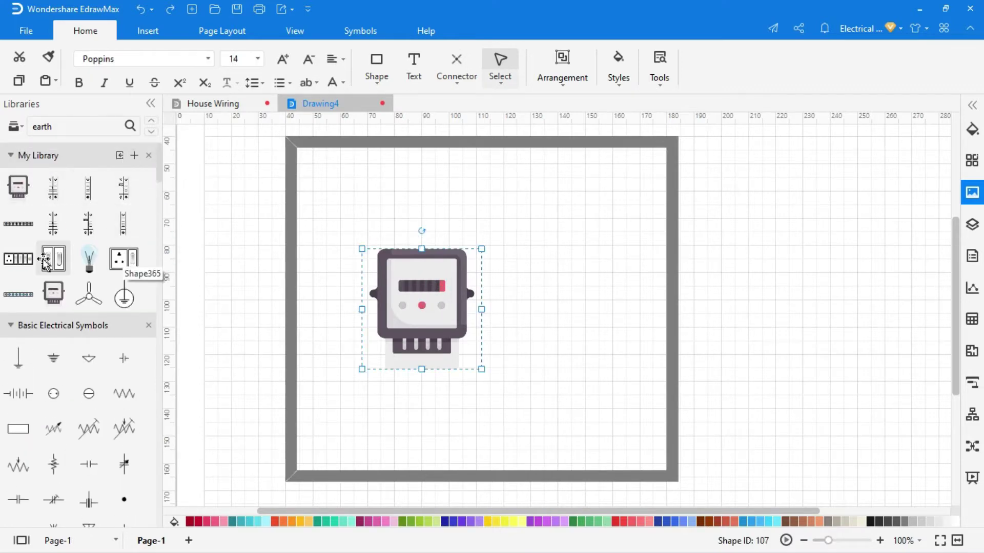
drag(123, 261, 595, 260)
click(578, 327)
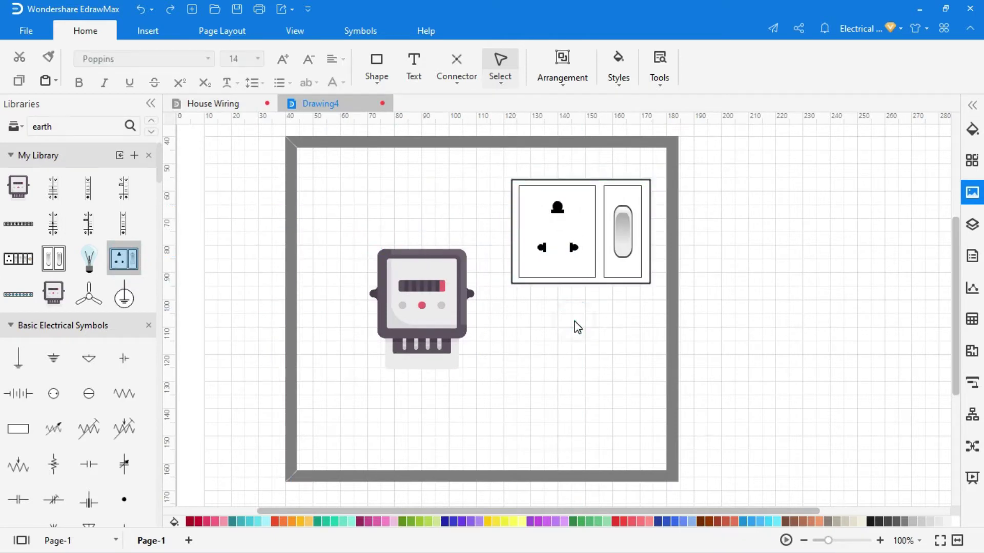
Draw a tall rectangle below the socket and a smaller upright rectangle inside it to form a switch.
click(376, 61)
drag(510, 326, 559, 355)
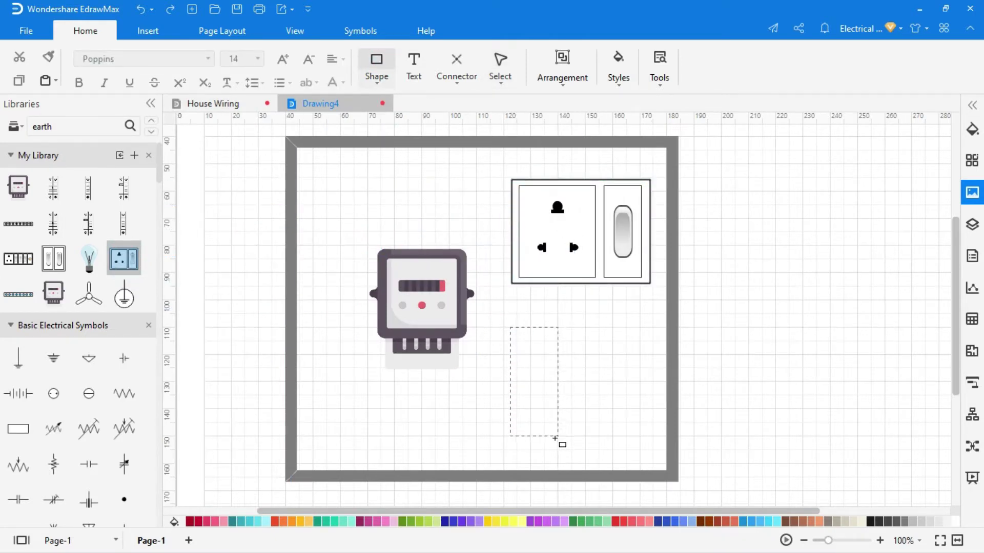
drag(555, 438, 543, 409)
click(590, 399)
click(500, 60)
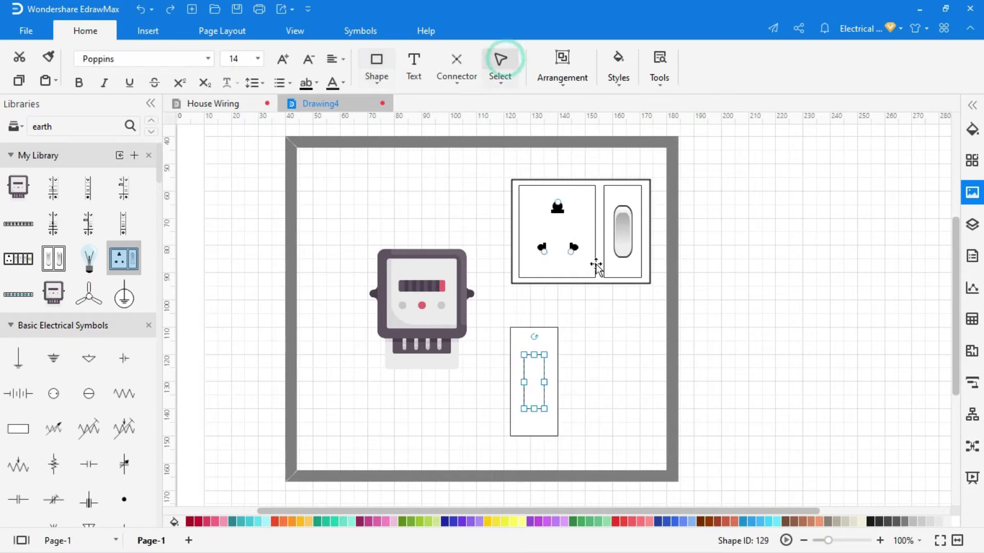
Set the inner rectangle's outline width to 1.75 pt and round its ends to finish the switch.
right_click(542, 365)
click(579, 278)
click(881, 105)
click(957, 354)
click(956, 354)
click(957, 354)
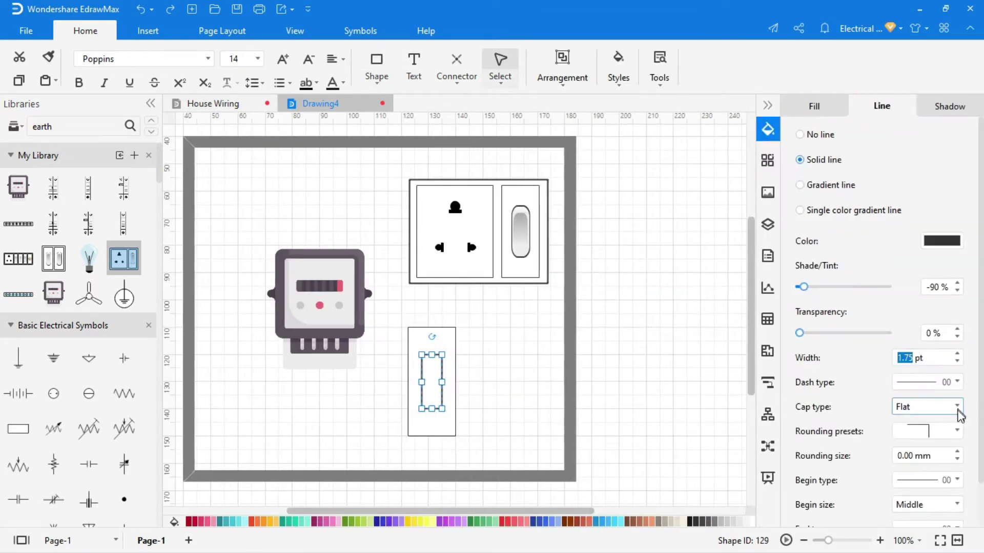
click(584, 303)
right_click(450, 396)
click(597, 316)
Draw a larger upright rectangle outside the room on its right as the switch plate.
click(377, 60)
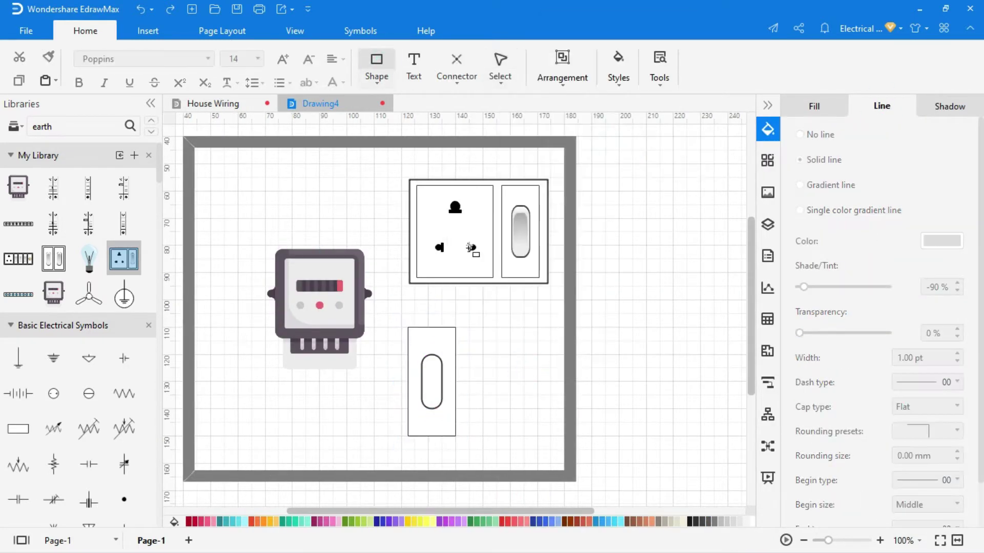
drag(605, 328, 741, 477)
click(499, 61)
Move the switch onto the plate in front of it, duplicate it and set the copy beside the first.
mouse_move(368, 370)
mouse_down()
mouse_move(579, 391)
mouse_move(643, 383)
mouse_up()
right_click(649, 378)
click(753, 220)
click(583, 384)
key(ctrl+d)
click(682, 392)
drag(738, 402, 681, 402)
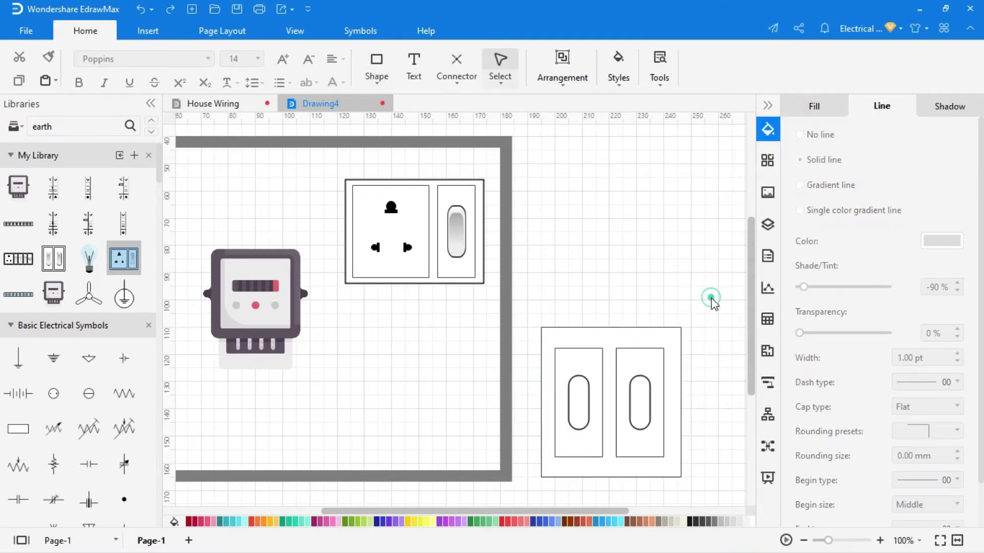
Group the plate with its two switches and add the group to My Library as a symbol.
drag(712, 299, 533, 485)
right_click(582, 453)
mouse_move(655, 196)
click(767, 195)
click(134, 156)
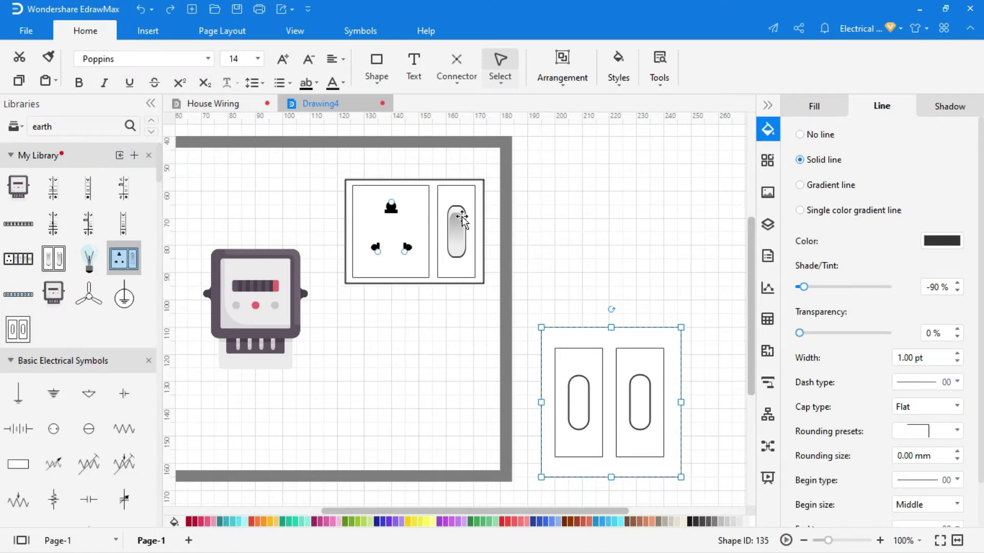
Switch to the House Wiring drawing and place the energy meter symbol in the Verenda below its label.
ctrl+scroll(462, 220, down, 5)
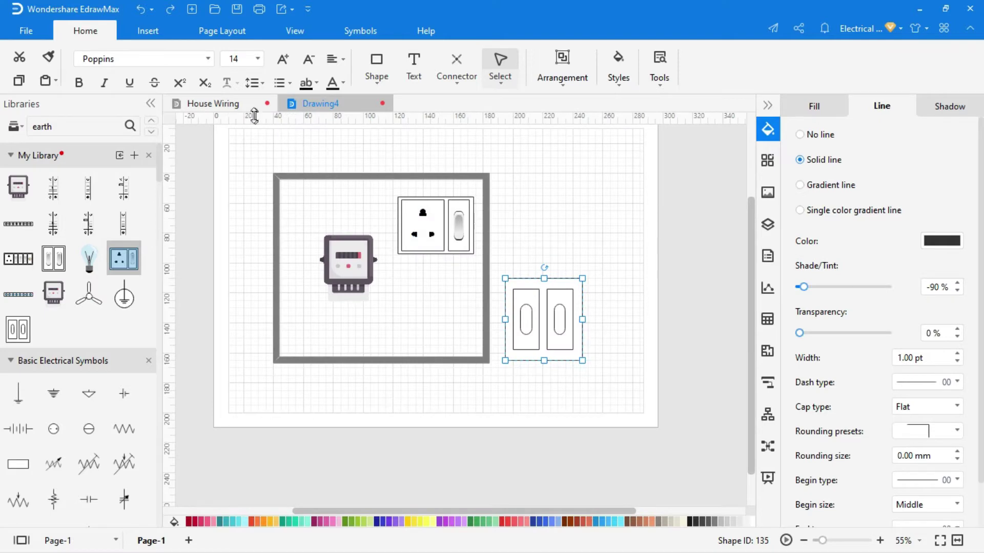
click(237, 108)
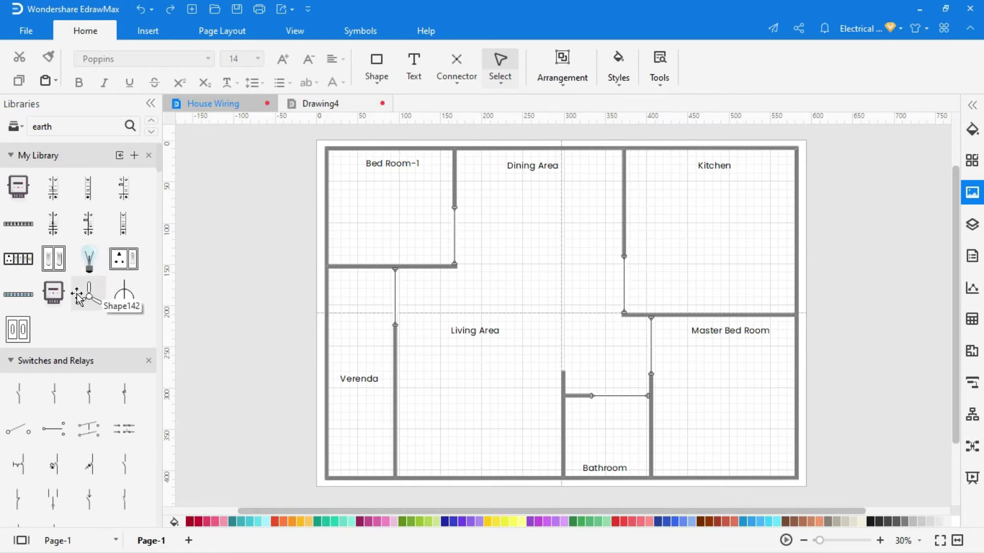
drag(53, 293, 366, 443)
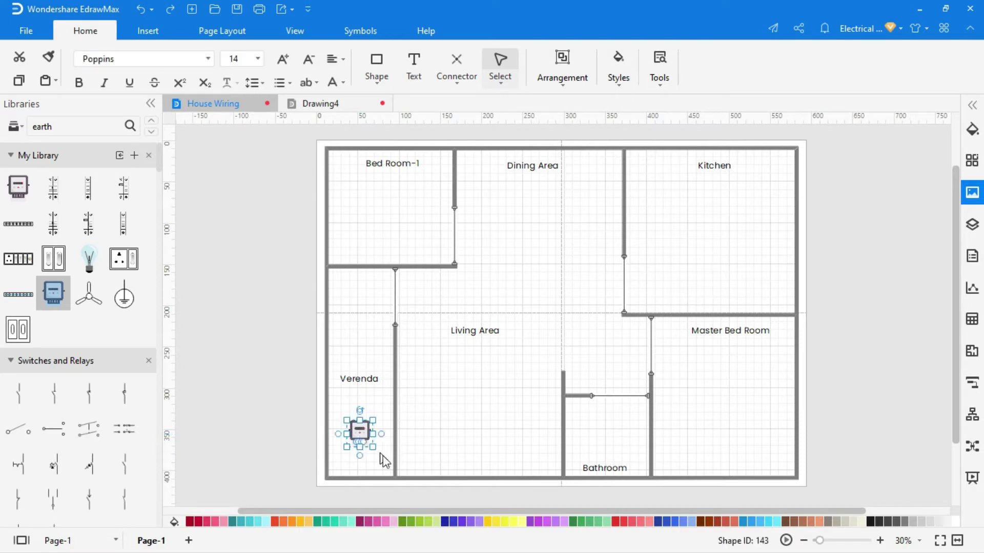
scroll(372, 445, up, 5)
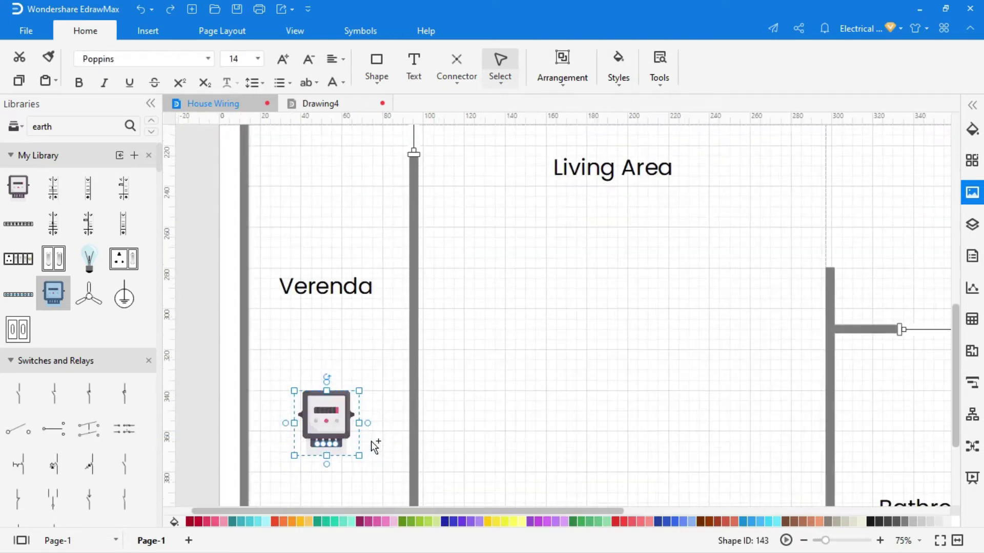
Place the 2-pole MCB, ELCB and 1-pole MCB symbols in a row in the lower Living Area, beside the Verenda wall.
drag(957, 344, 957, 361)
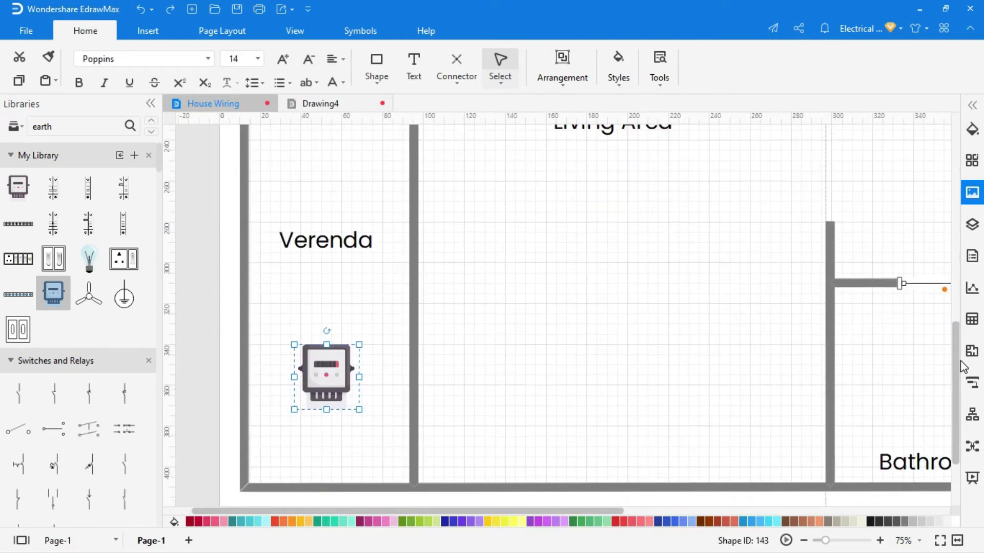
drag(52, 224, 479, 368)
drag(88, 223, 526, 371)
mouse_move(123, 223)
mouse_down()
mouse_move(617, 365)
mouse_move(582, 363)
mouse_up()
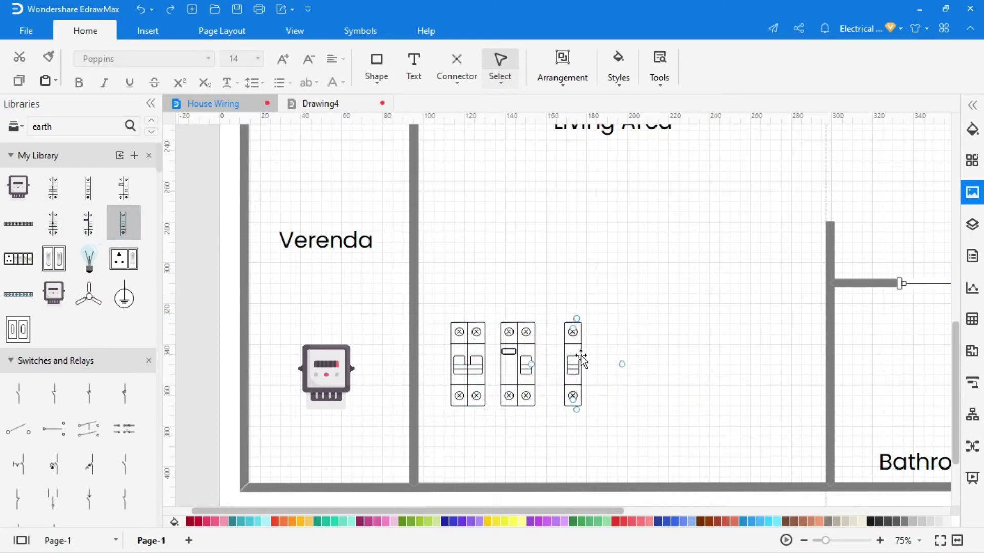
Duplicate the 1-pole MCB seven times and move one copy to the far end of the row.
key(ctrl+d)
key(ctrl+d)
key(ctrl+d)
key(ctrl+d)
key(ctrl+d)
key(ctrl+d)
key(ctrl+d)
drag(612, 402, 734, 364)
Align the eight 1-pole MCBs on their middles and distribute them evenly in the horizontal direction.
scroll(553, 316, up, 3)
drag(513, 227, 899, 468)
click(562, 72)
click(629, 117)
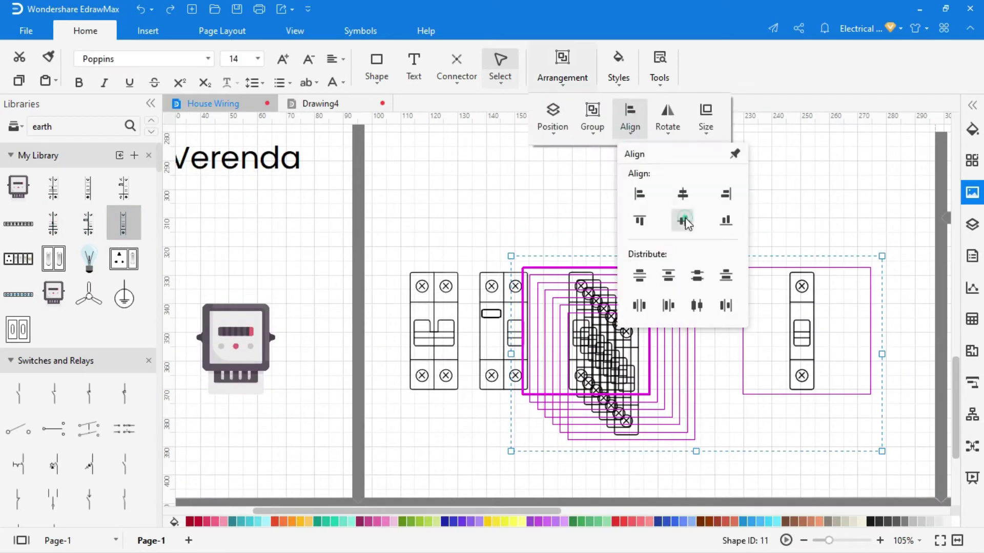
click(685, 222)
click(667, 305)
click(781, 227)
Place two green eight-terminal link strips side by side below the row of breakers.
drag(407, 511, 445, 511)
drag(18, 294, 746, 442)
drag(508, 470, 495, 434)
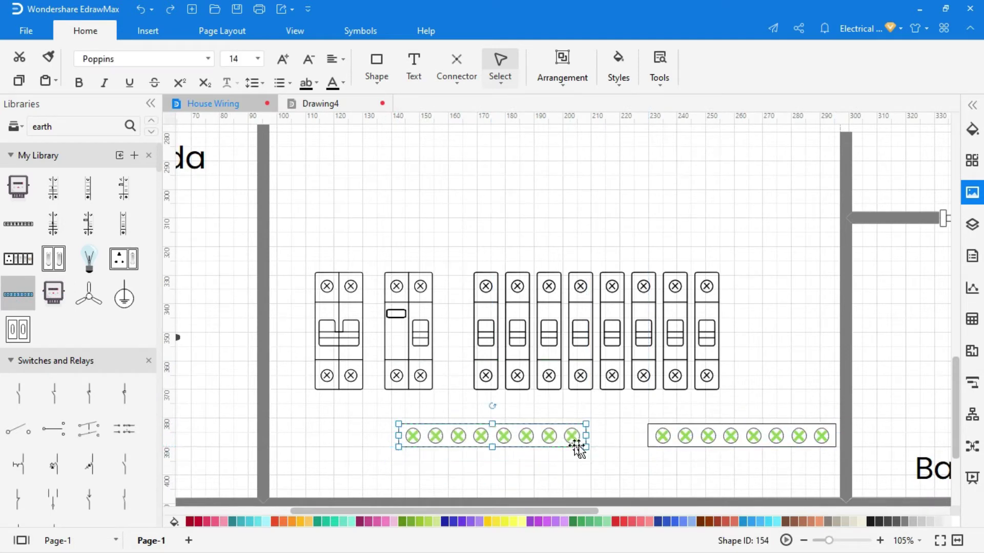
Place the earth symbol, shrink it and position it under the first terminal of the right-hand link strip.
drag(123, 294, 628, 451)
drag(661, 493, 625, 454)
drag(611, 439, 663, 482)
click(404, 411)
scroll(407, 416, down, 3)
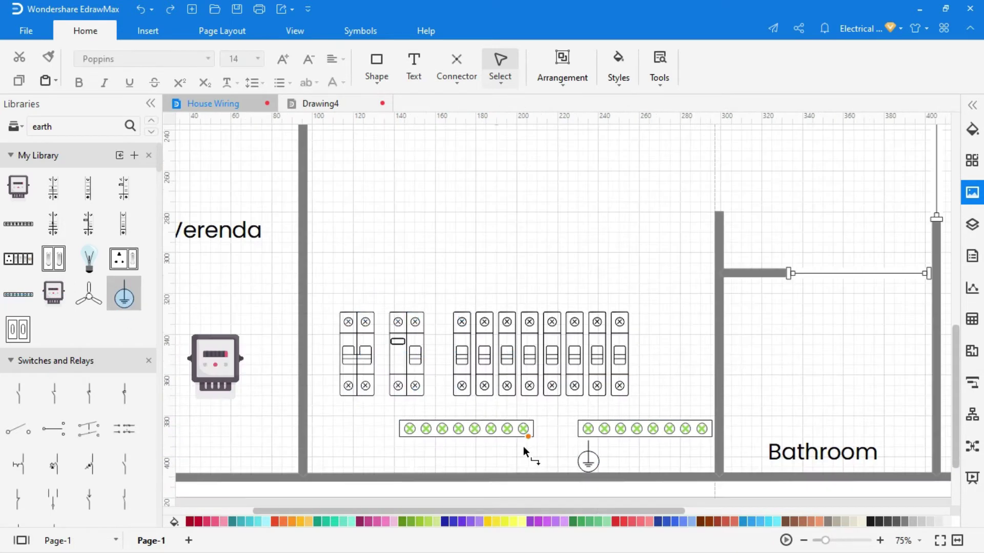
Place a ceiling fan, a light bulb and a socket board with three switches and a regulator in Bed Room-1.
scroll(528, 334, up, 10)
drag(89, 294, 457, 279)
drag(88, 257, 353, 267)
drag(18, 258, 559, 392)
click(455, 288)
Furnish the Dining Area with a three-switch socket board, a ceiling fan above it and a light bulb beside the fan.
scroll(346, 451, right, 5)
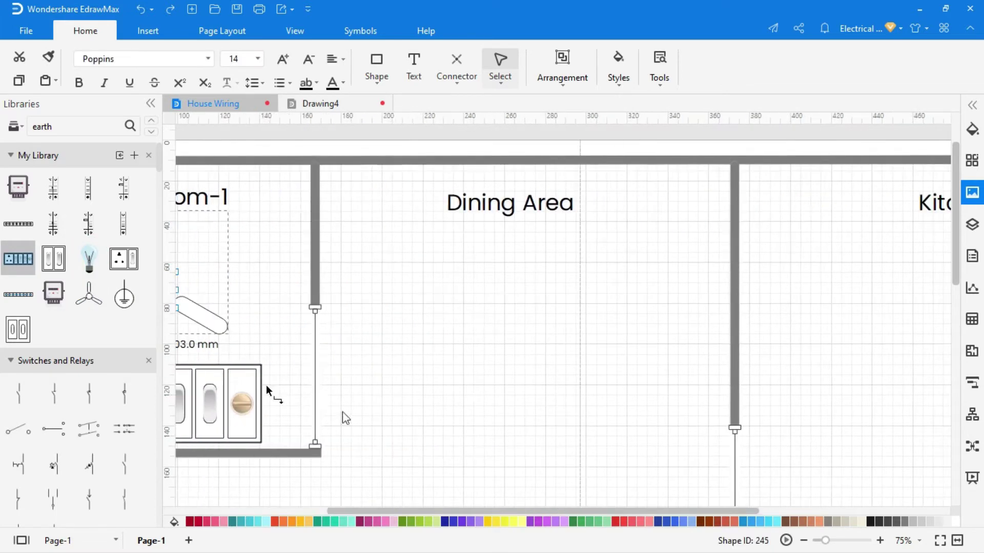
drag(18, 259, 514, 428)
drag(89, 294, 507, 286)
drag(88, 258, 383, 298)
Add a three-switch socket board, a light bulb and a ceiling fan to the Kitchen.
scroll(588, 505, right, 5)
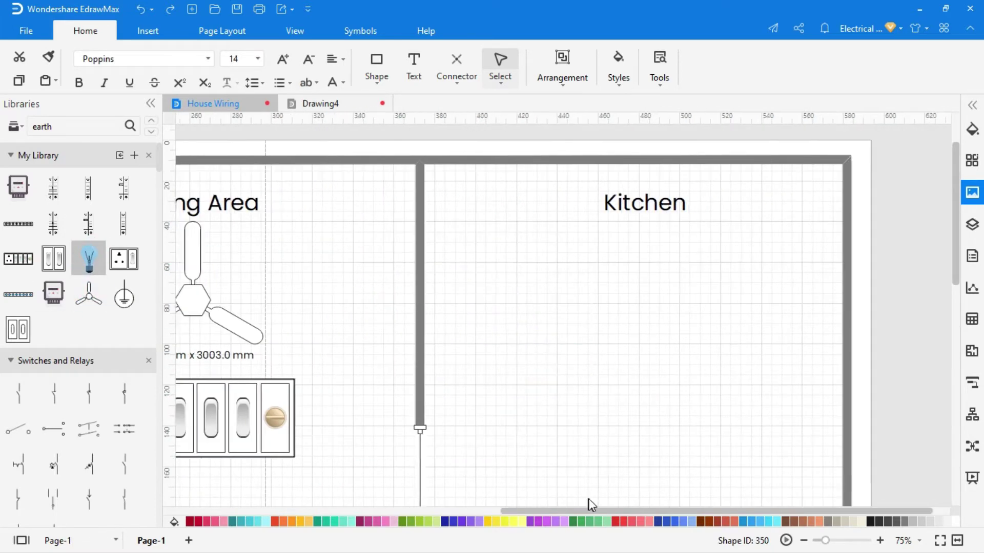
drag(18, 258, 637, 468)
drag(88, 258, 468, 287)
drag(88, 294, 648, 275)
Place a three-switch socket board and a light bulb in the Master Bed Room.
scroll(626, 279, down, 10)
drag(18, 259, 655, 411)
drag(88, 257, 526, 269)
Place a socket-and-switch board with a bulb in the Bathroom, and a two-switch board with a bulb in the space above it.
drag(124, 259, 323, 369)
drag(89, 258, 427, 361)
drag(53, 259, 306, 201)
drag(88, 258, 407, 195)
Place a two-switch board and a light bulb in the Living Area, plus another light bulb in the Verenda.
drag(533, 511, 304, 511)
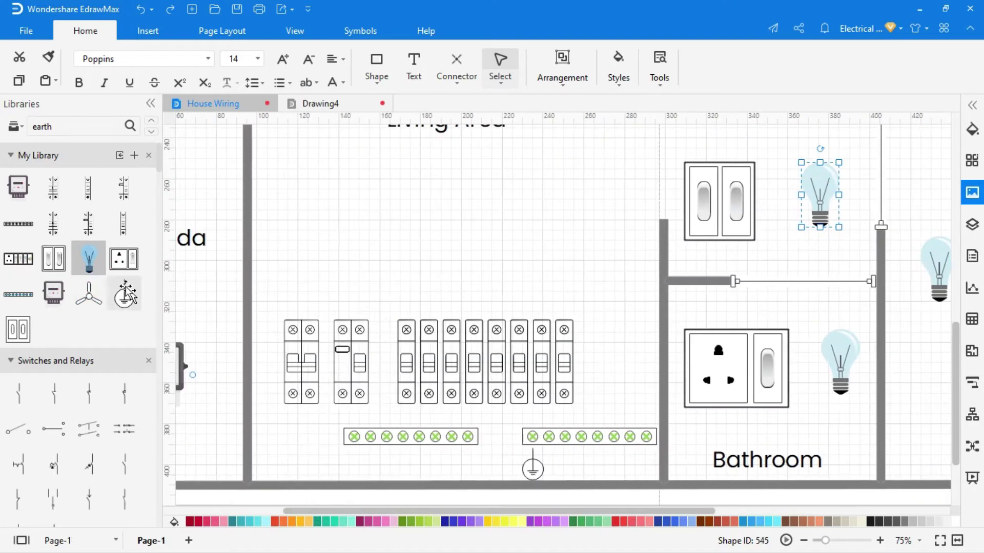
drag(89, 257, 432, 207)
drag(54, 259, 314, 207)
drag(389, 511, 306, 511)
drag(88, 258, 312, 170)
click(940, 540)
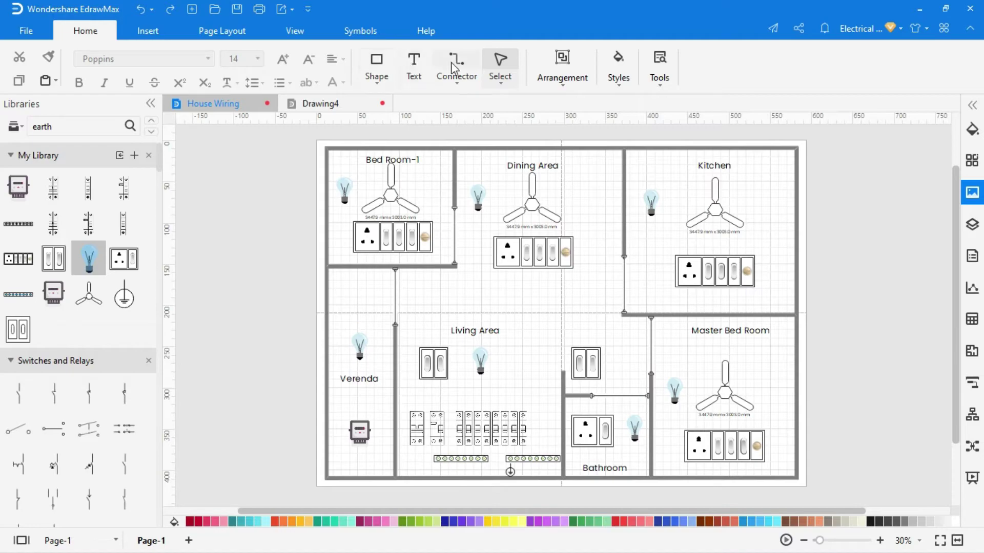
Set the default connector line color to red in the default settings for wiring with the Connector tool.
click(454, 69)
click(30, 32)
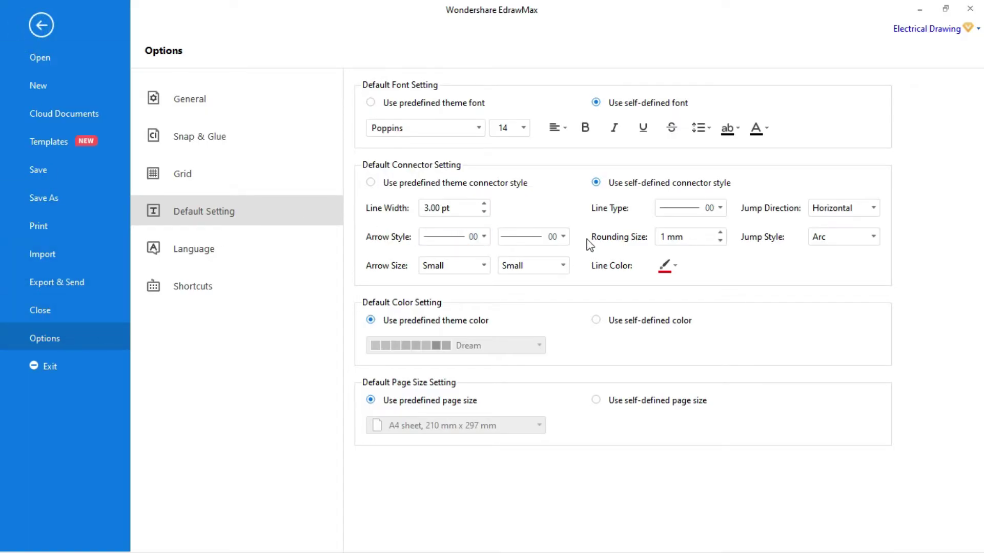
click(674, 266)
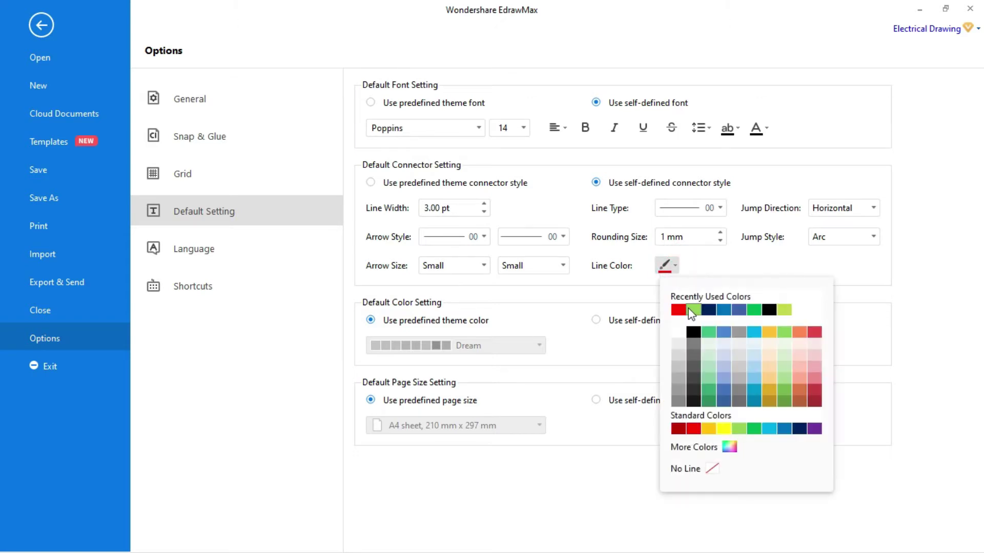
click(691, 310)
click(41, 24)
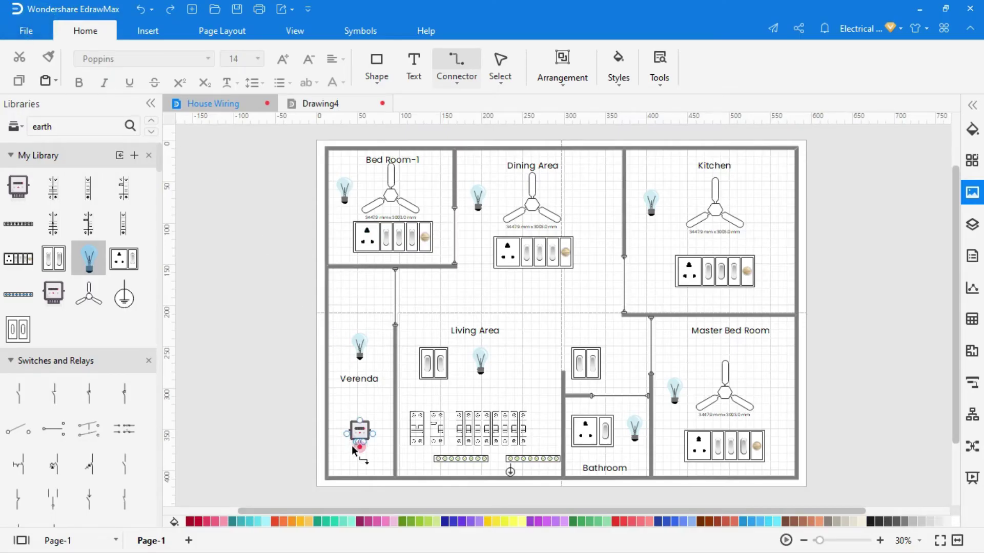
Wire the incoming supply to the meter, the meter to the first two-pole breaker, and that breaker's top terminal to the second one.
ctrl+scroll(353, 449, up, 10)
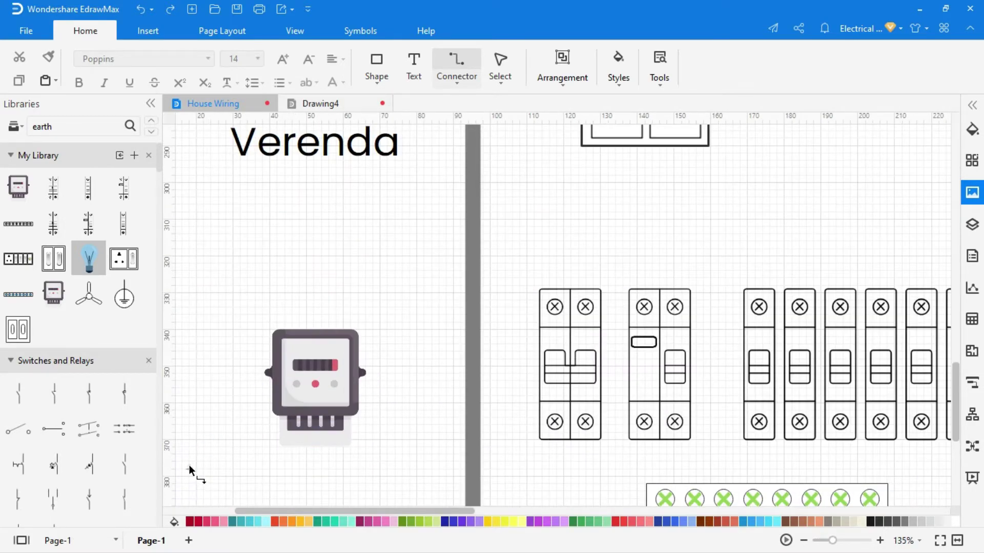
drag(188, 467, 555, 435)
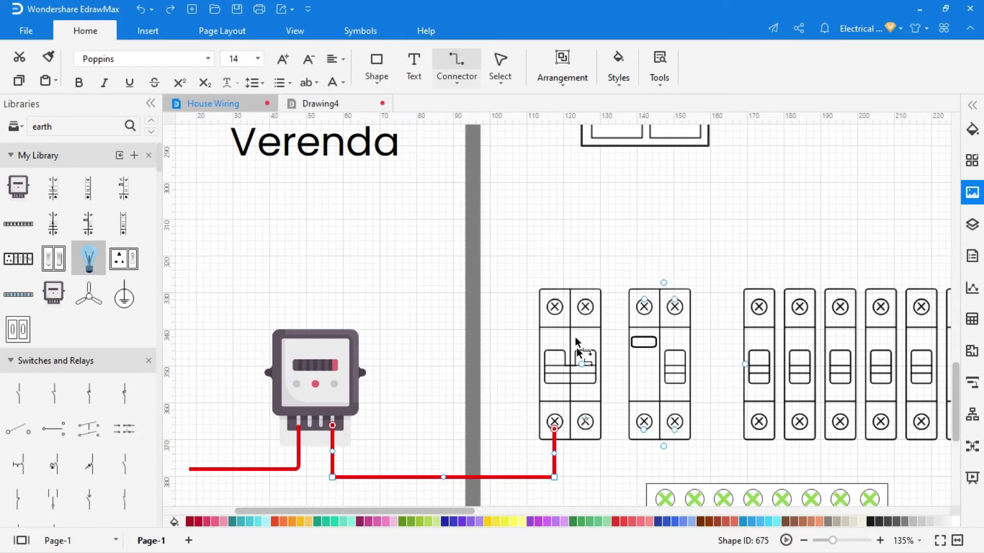
drag(555, 299, 644, 300)
Connect the second two-pole breaker's lower terminal to the last 1-pole MCB and branch that line to the other seven MCBs.
mouse_move(644, 430)
mouse_down()
mouse_move(949, 453)
mouse_move(872, 430)
mouse_up()
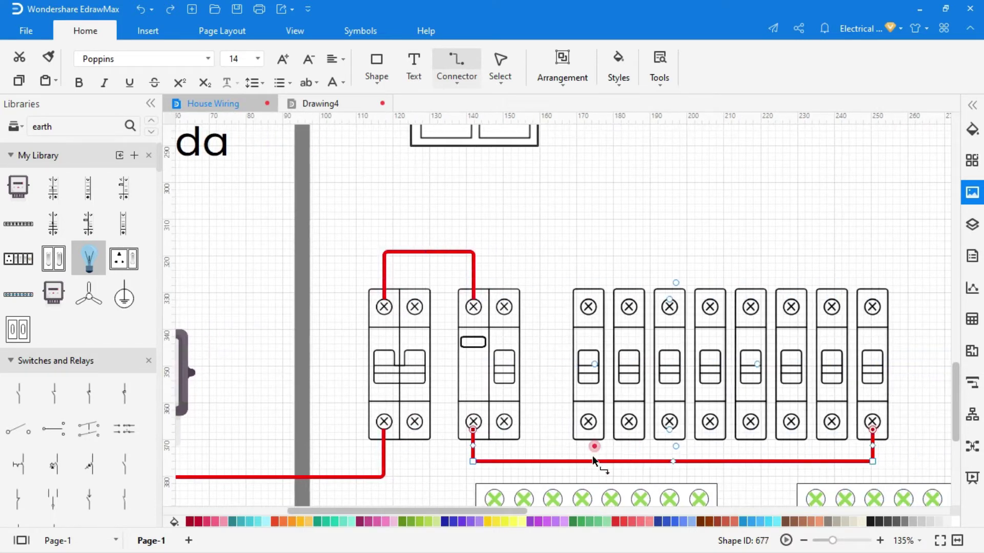
drag(588, 430, 589, 461)
drag(629, 430, 629, 461)
drag(669, 430, 669, 461)
drag(710, 431, 710, 461)
drag(751, 431, 751, 461)
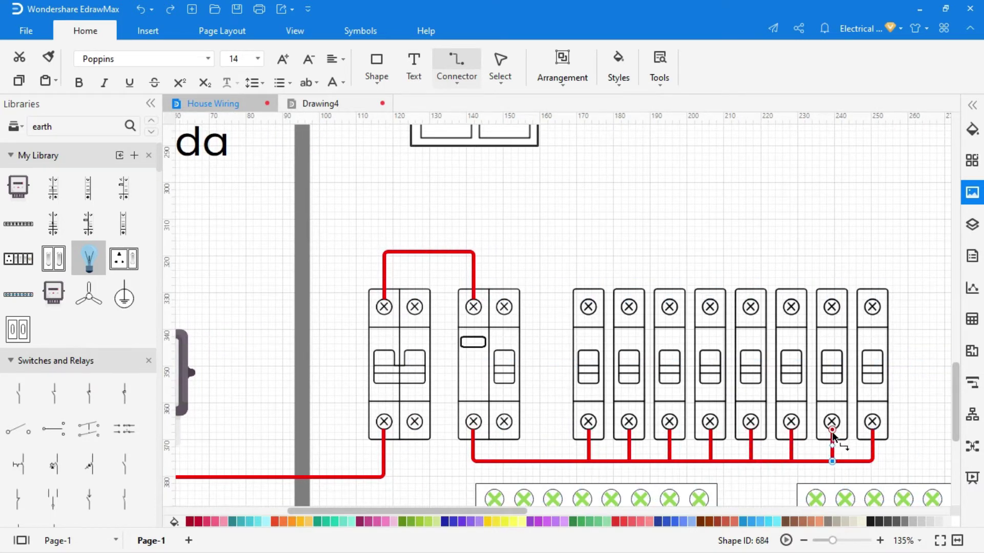
In Bed Room-1, link the three switches' lower ends, connect the socket to the first switch, and join the third switch to the regulator.
scroll(832, 432, down, 3)
drag(954, 391, 952, 204)
scroll(931, 204, left, 3)
mouse_move(552, 453)
mouse_down()
mouse_move(463, 453)
mouse_move(506, 483)
mouse_up()
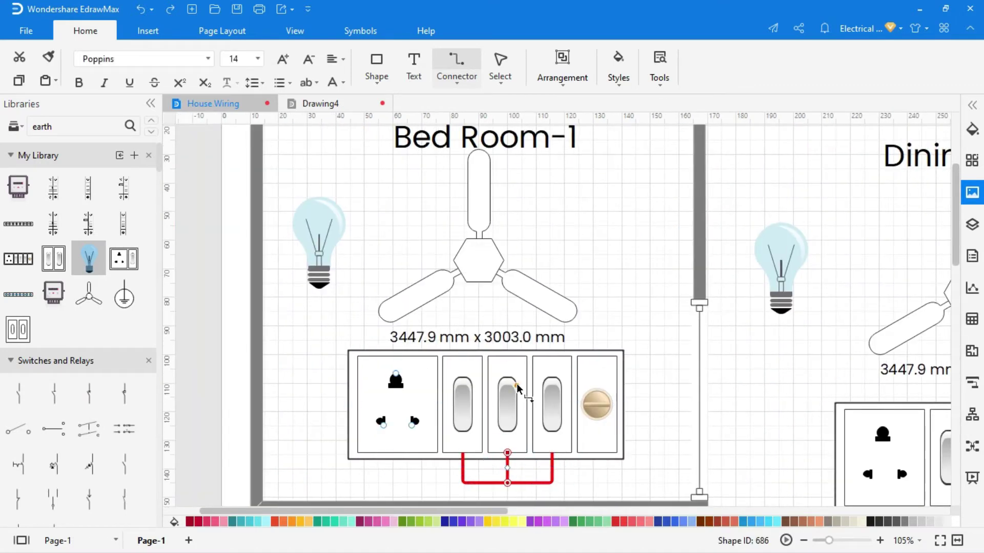
drag(596, 405, 412, 424)
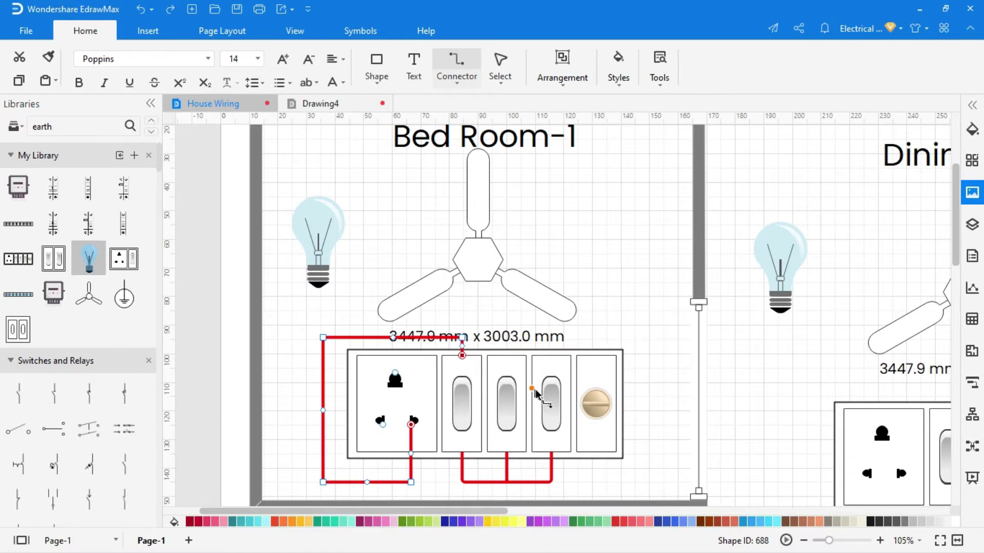
drag(551, 356, 596, 355)
Connect the Bed Room-1 regulator to the fan with a wire routed around the board, and the middle switch to the bulb.
drag(596, 452, 491, 281)
drag(596, 367, 649, 367)
drag(623, 410, 625, 483)
drag(609, 281, 556, 325)
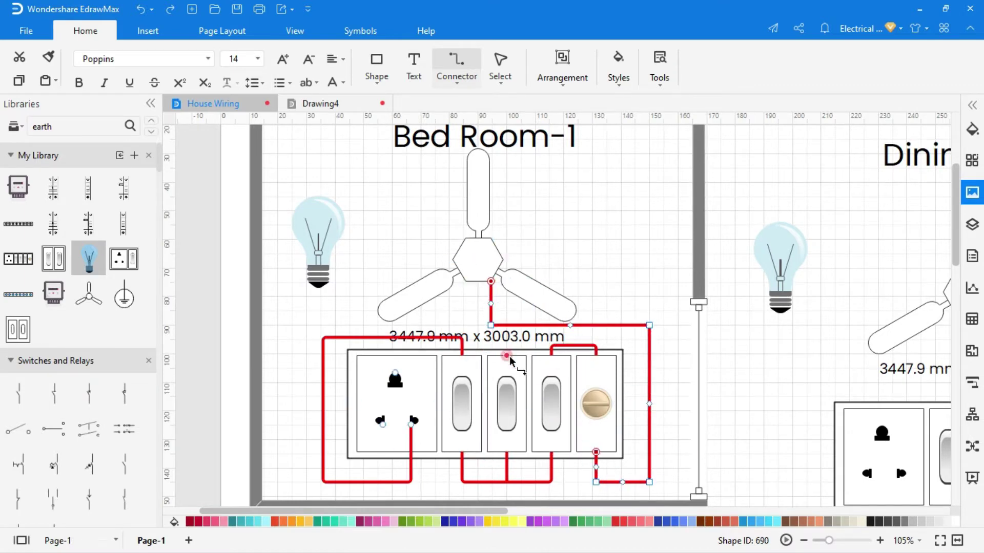
drag(510, 360, 319, 285)
key(Escape)
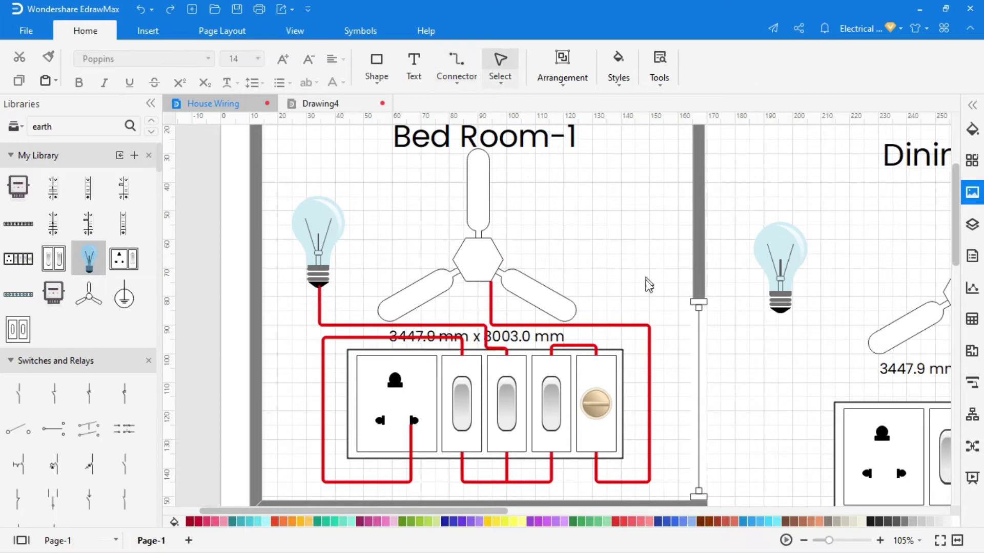
In the Dining Area, link the switches' lower ends, connect the socket to the first switch, and join the third switch to the regulator.
click(570, 505)
scroll(617, 498, right, 8)
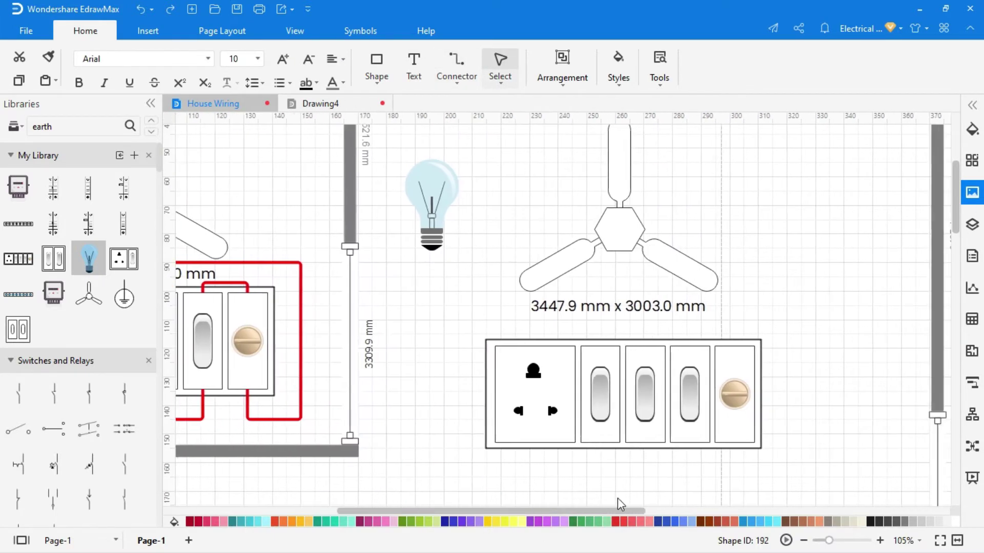
click(459, 62)
mouse_move(502, 442)
mouse_down()
mouse_move(593, 442)
mouse_move(548, 469)
mouse_up()
drag(453, 411, 503, 345)
mouse_move(592, 346)
mouse_down()
mouse_move(637, 344)
mouse_move(636, 335)
mouse_up()
Connect the Dining Area regulator to the fan with a wire routed around the board, and the middle switch to the bulb.
drag(534, 250, 636, 441)
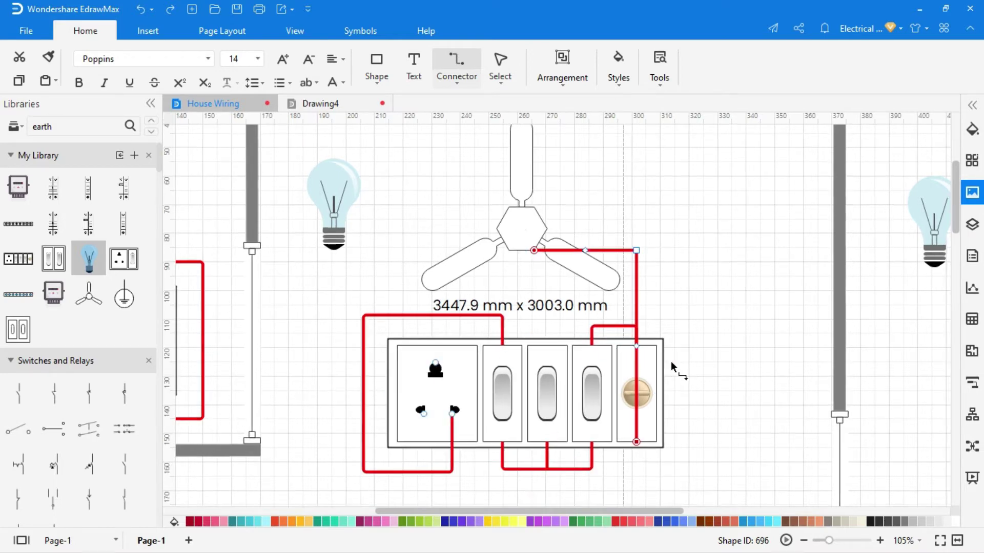
key(ctrl+1)
drag(652, 348, 688, 347)
drag(662, 394, 672, 472)
key(ctrl+3)
drag(547, 346, 334, 248)
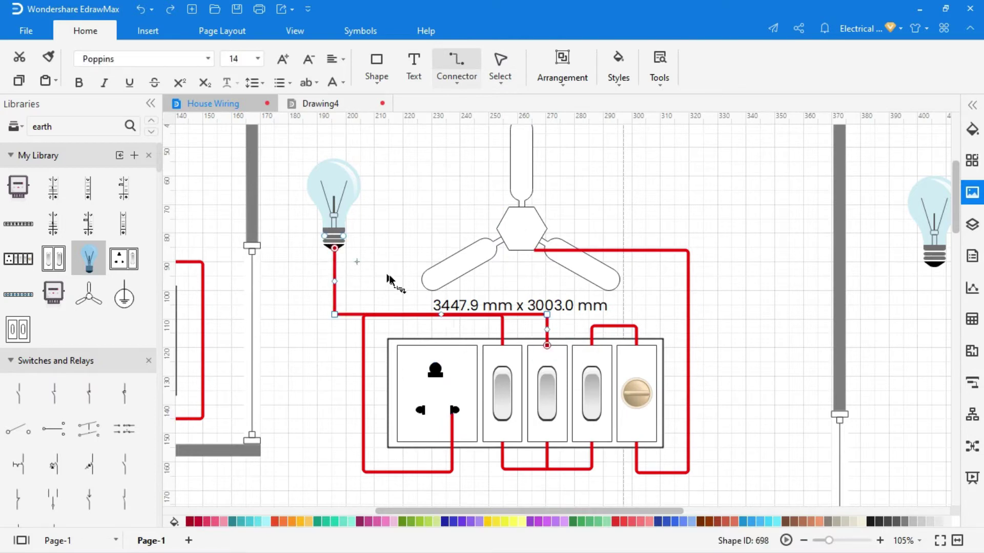
Reroute the Dining Area bulb and fan wires so they run separately between the fan and the switchboard.
drag(442, 314, 442, 297)
key(ctrl+1)
click(611, 250)
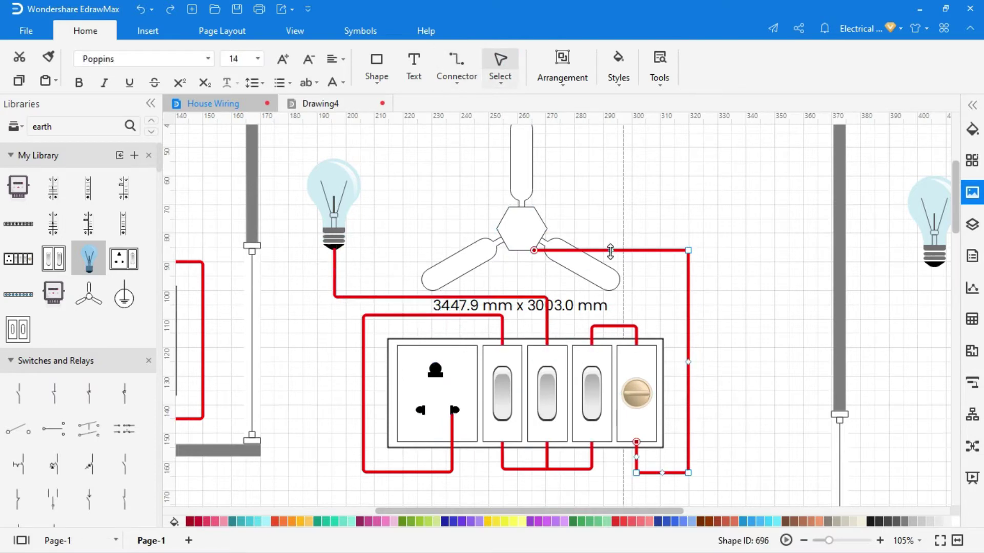
drag(611, 250, 610, 297)
drag(573, 275, 534, 275)
click(512, 299)
drag(441, 298, 440, 306)
click(755, 259)
In the Kitchen, connect the socket to the first switch and link the lower ends of the first and third switches.
scroll(755, 259, down, 3)
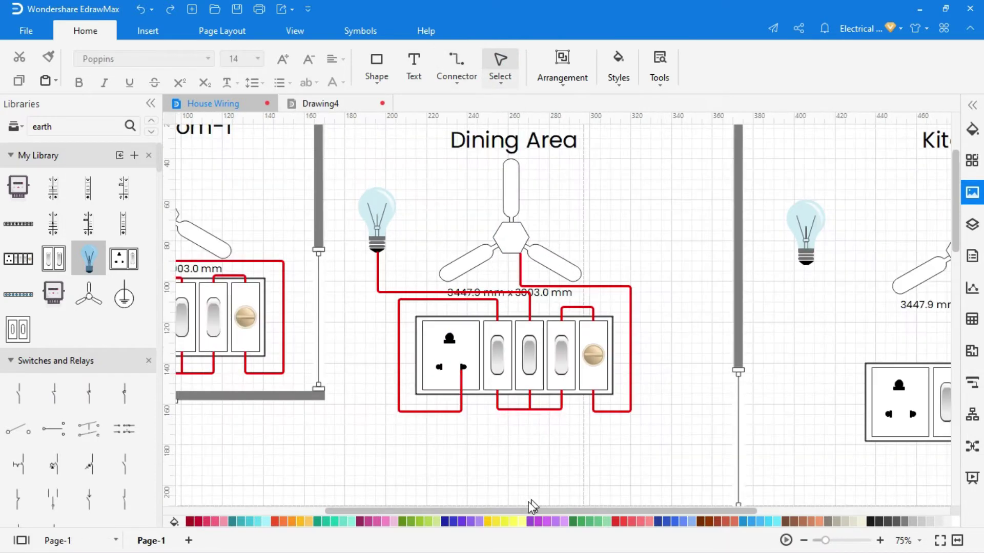
drag(528, 510, 722, 516)
scroll(597, 364, up, 3)
key(ctrl+3)
drag(596, 356, 553, 415)
drag(596, 440, 673, 440)
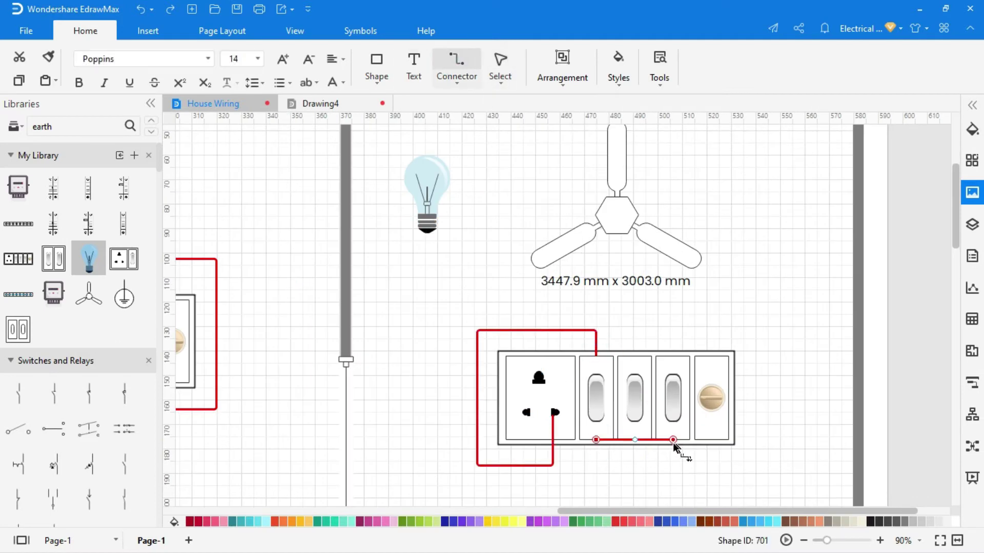
Join the Kitchen's third switch to the regulator, the regulator to the fan, and the middle switch to the bulb.
drag(673, 356, 711, 356)
drag(712, 439, 630, 233)
drag(635, 356, 429, 233)
Reroute the Kitchen's switch link below the board, the fan wire around its side, and the regulator link above the board.
click(501, 59)
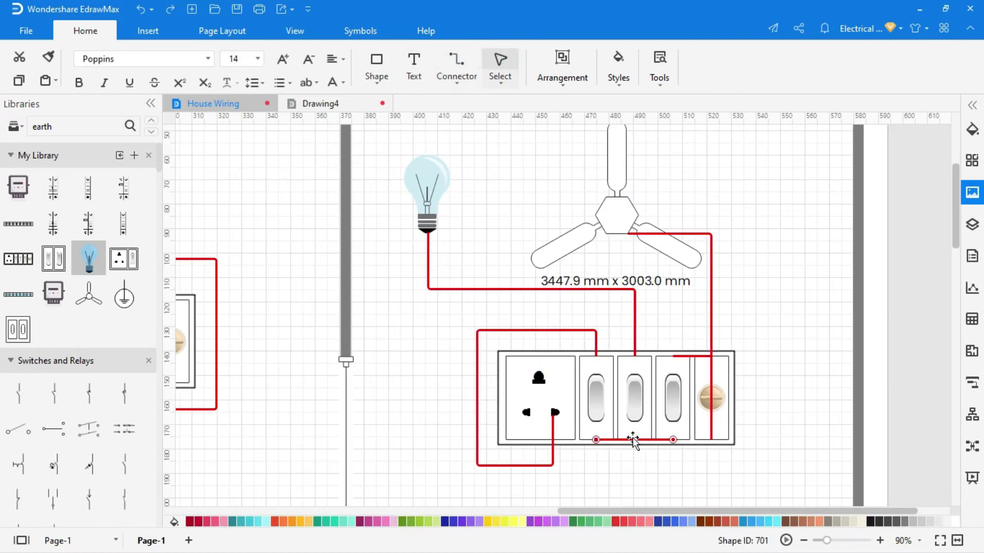
mouse_move(633, 440)
mouse_down()
mouse_move(633, 474)
mouse_move(673, 457)
mouse_up()
click(712, 429)
drag(711, 337, 744, 338)
drag(729, 389, 730, 473)
click(685, 494)
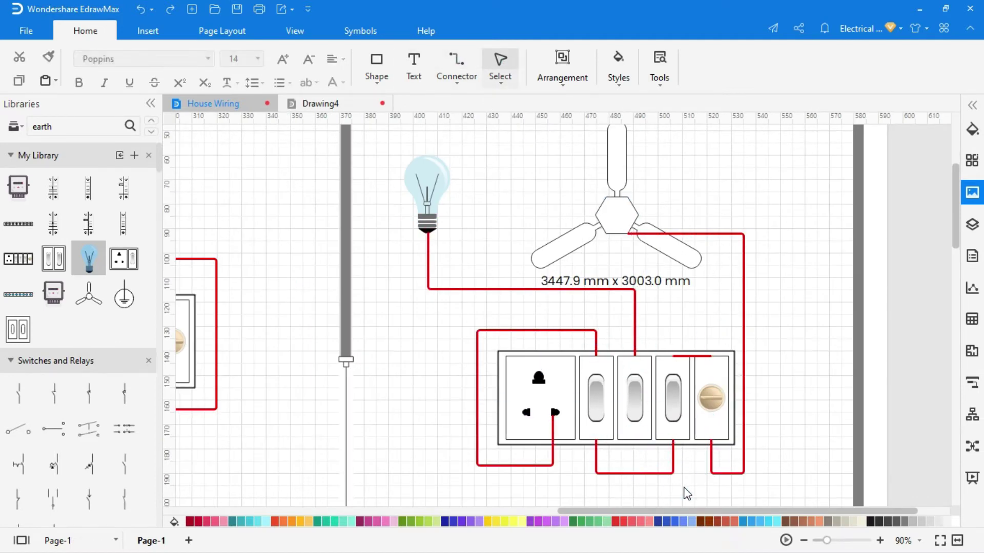
click(691, 356)
drag(692, 356, 712, 343)
click(791, 328)
Move the Master Bed Room switchboard slightly down and shift the fan to the right.
drag(956, 230, 955, 351)
drag(641, 354, 641, 378)
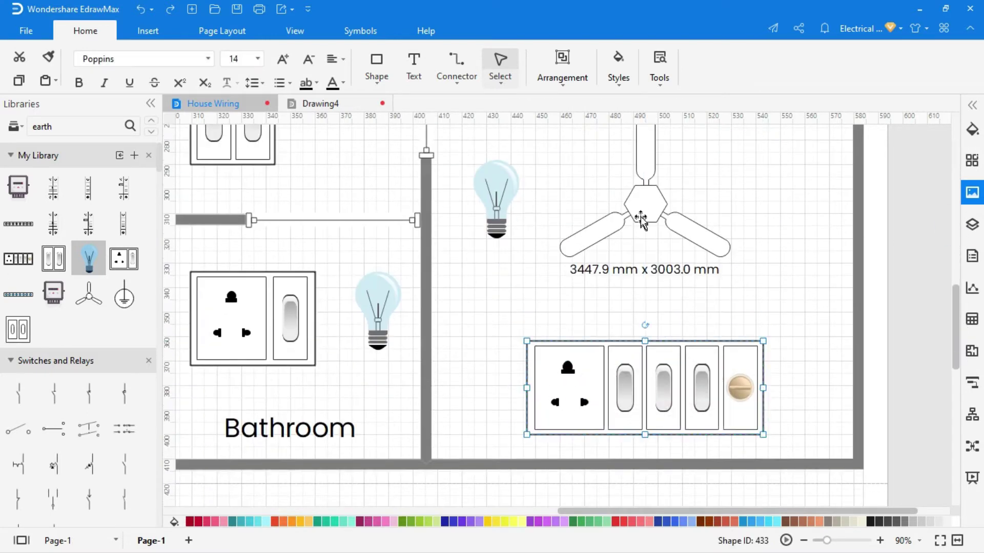
drag(641, 220, 665, 242)
Wire the Master Bed Room socket to the first switch, link the switches, join the third switch to the regulator, and connect the bulb.
click(457, 60)
drag(625, 375, 583, 434)
drag(625, 459, 703, 460)
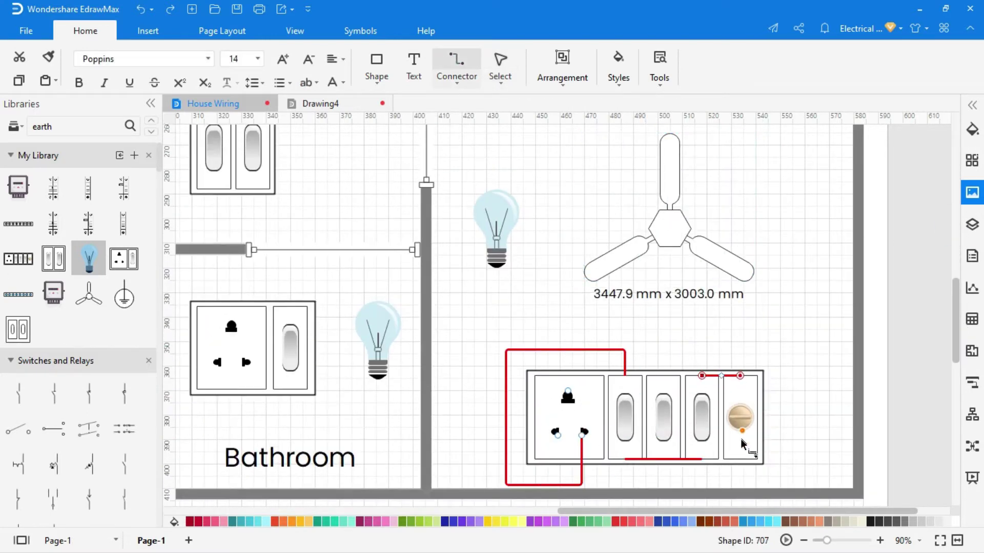
drag(742, 431, 496, 267)
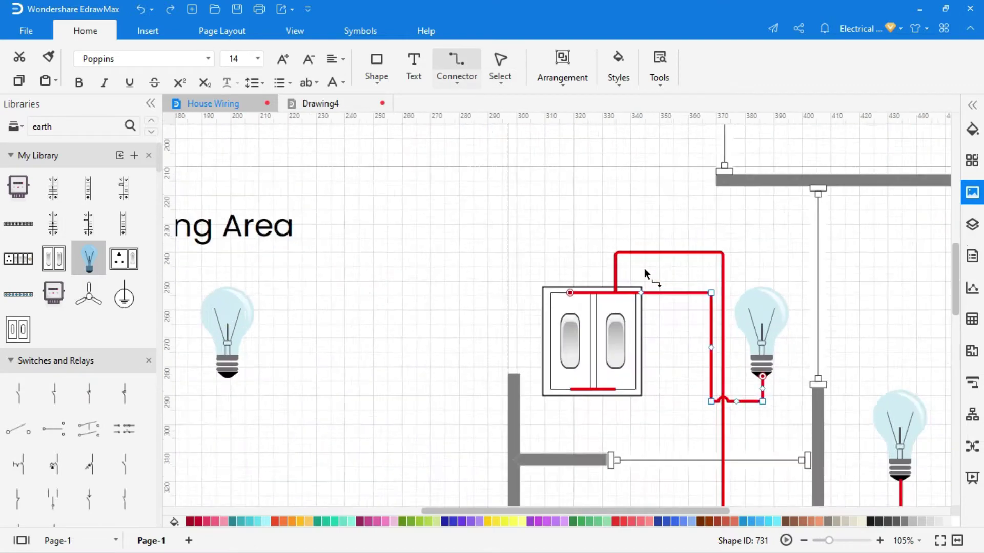
Reroute the wire from the first switch above the Bathroom so it runs over the board and around the nearby bulb.
scroll(641, 278, up, 3)
drag(641, 295, 640, 231)
drag(600, 263, 560, 263)
drag(721, 333, 825, 336)
key(ctrl+1)
Lower the link between the two switches above the Bathroom so it loops beneath the board.
click(585, 408)
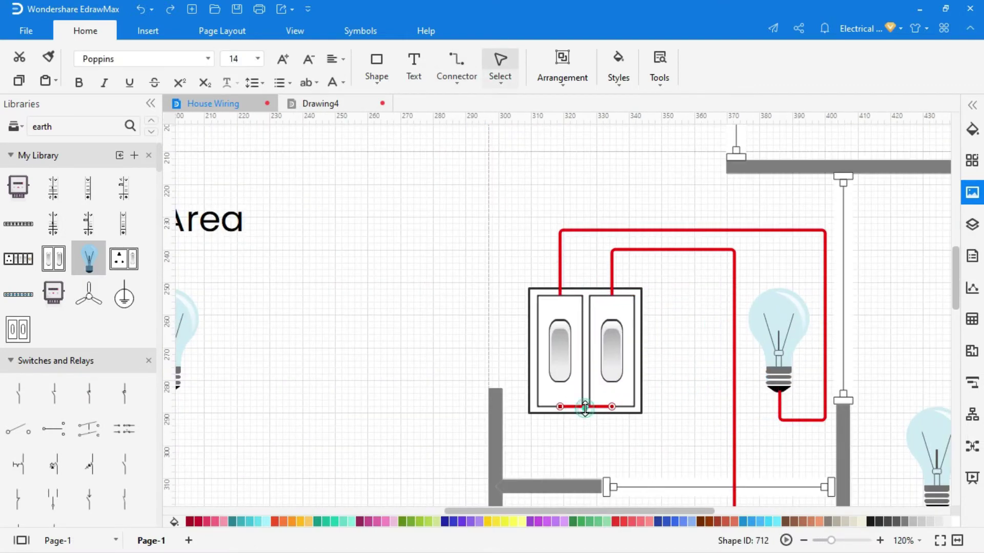
drag(585, 408, 585, 432)
drag(599, 421, 611, 421)
click(640, 419)
Wire the Living Area two-switch board to the Verenda bulb and the Living Area bulb.
scroll(639, 415, down, 4)
scroll(639, 415, left, 3)
click(461, 55)
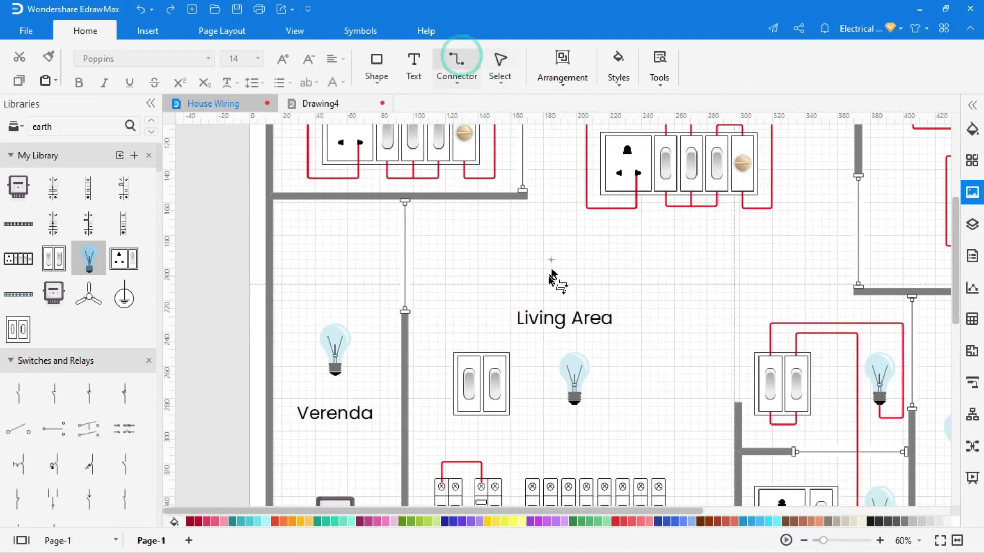
drag(338, 373, 469, 355)
ctrl+scroll(502, 321, down, 2)
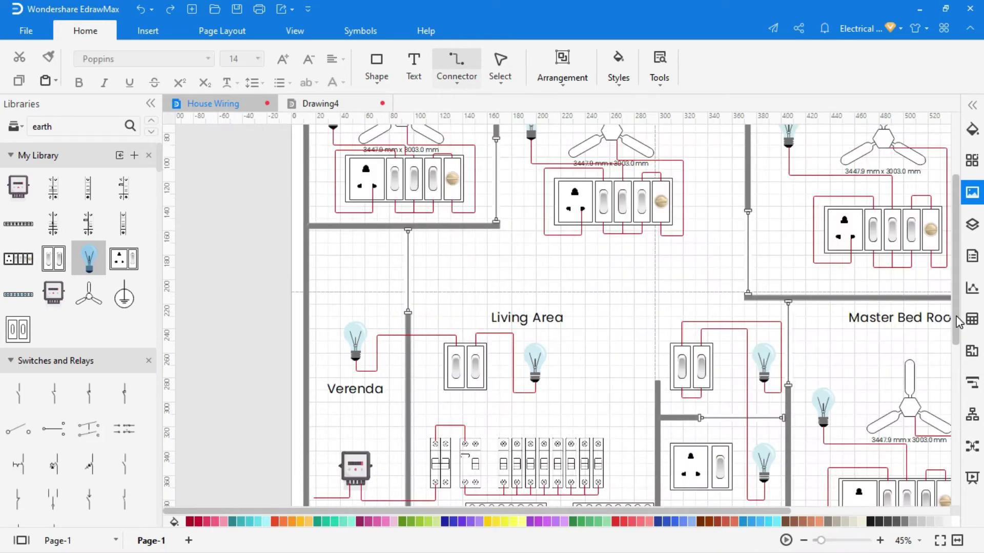
Connect the Bed Room-1 switch link to the first 1-pole MCB's top terminal, routing the wire beneath the room's lower wall.
drag(956, 323, 958, 352)
ctrl+scroll(392, 241, down, 2)
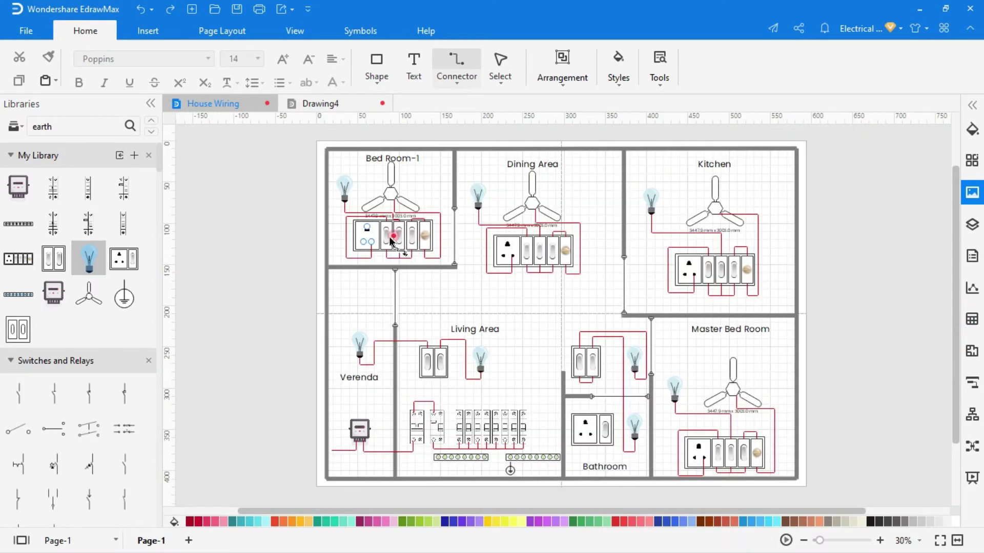
ctrl+scroll(385, 237, up, 3)
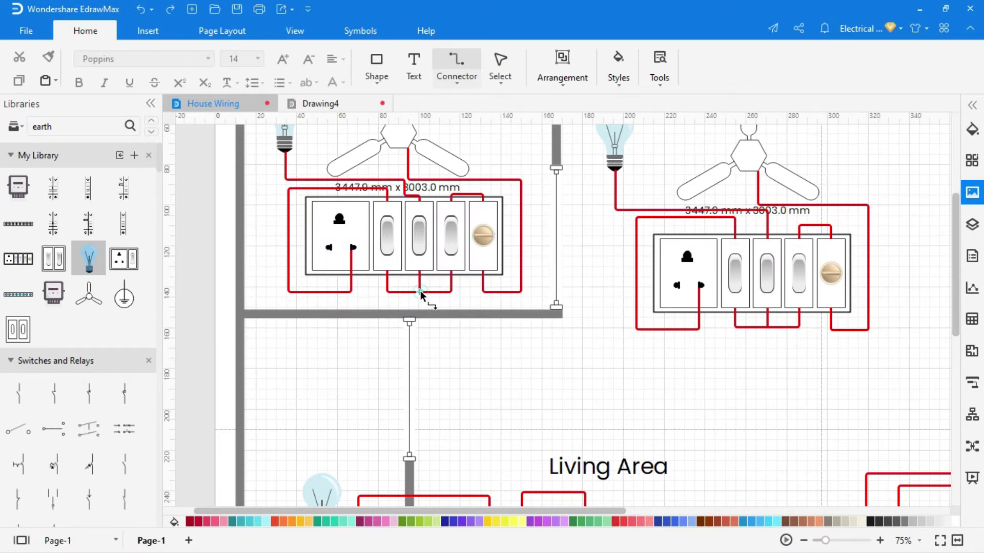
drag(449, 321, 531, 430)
drag(545, 497, 572, 427)
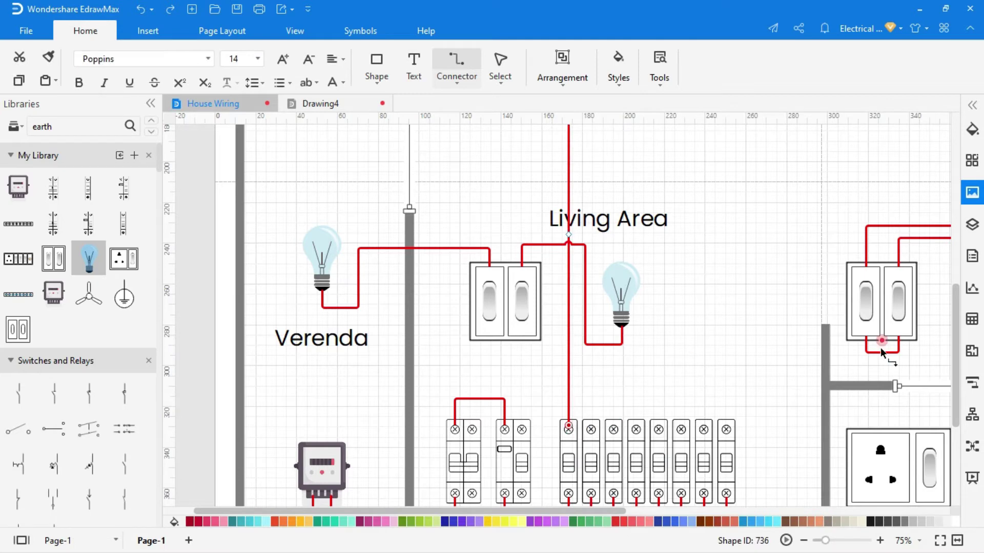
drag(956, 369, 956, 291)
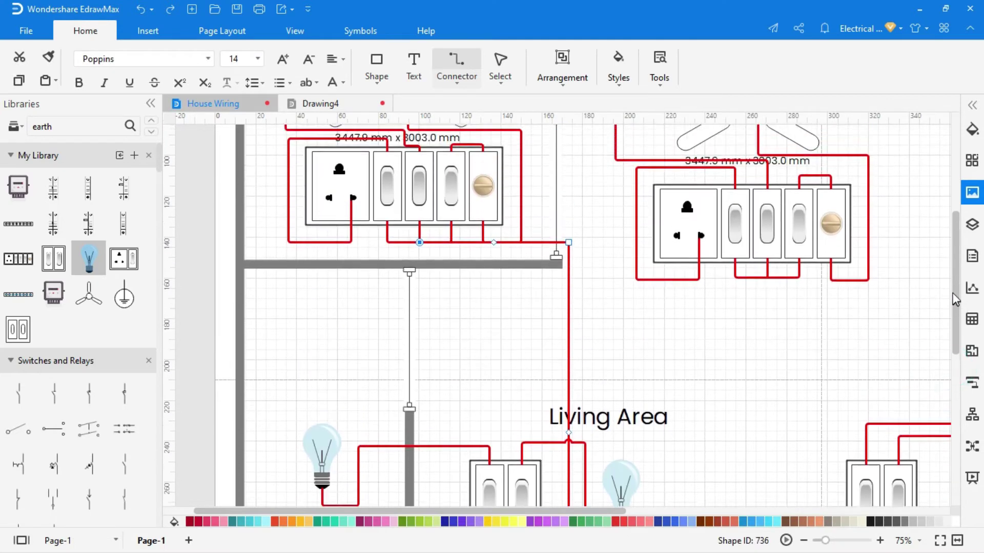
drag(492, 248, 419, 256)
click(956, 227)
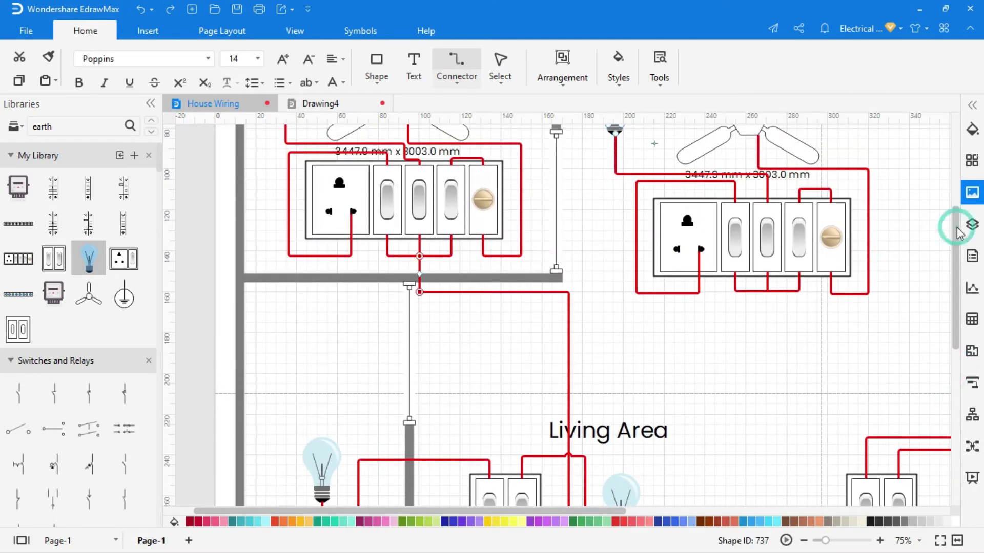
Run a wire from the Dining Area switch link down towards the 1-pole MCBs and adjust its lower route.
right_click(605, 289)
click(602, 293)
click(455, 65)
drag(767, 291, 767, 404)
scroll(605, 352, up, 5)
key(ctrl+1)
click(695, 363)
scroll(694, 362, down, 3)
click(679, 350)
drag(679, 350, 683, 367)
click(707, 382)
scroll(942, 282, up, 5)
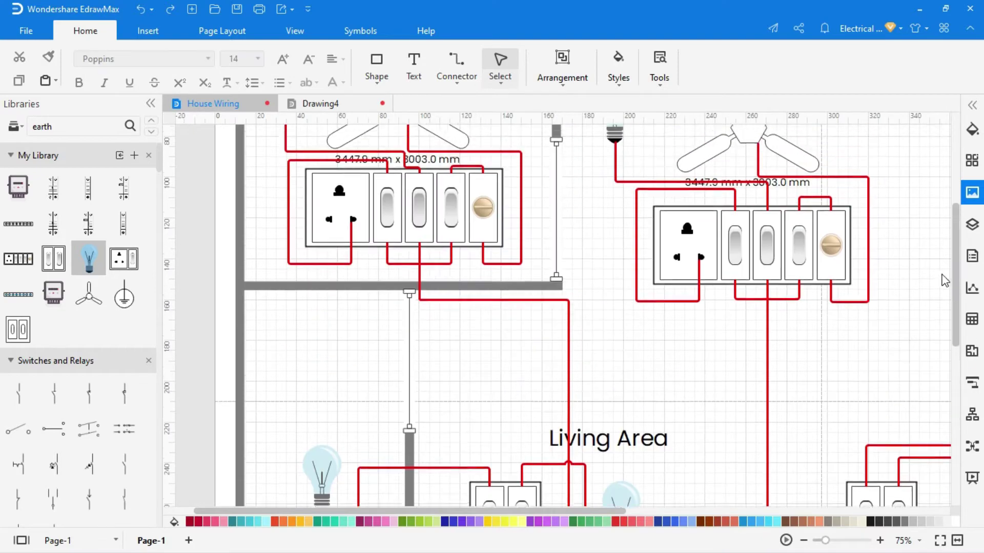
Connect the Kitchen switch link to the third 1-pole MCB's top terminal, adjusting the wire's lower run and its vertical section beside the Dining Area wire.
scroll(802, 468, right, 6)
key(ctrl+3)
drag(750, 422, 340, 419)
click(488, 68)
drag(340, 378, 367, 378)
drag(412, 335, 412, 354)
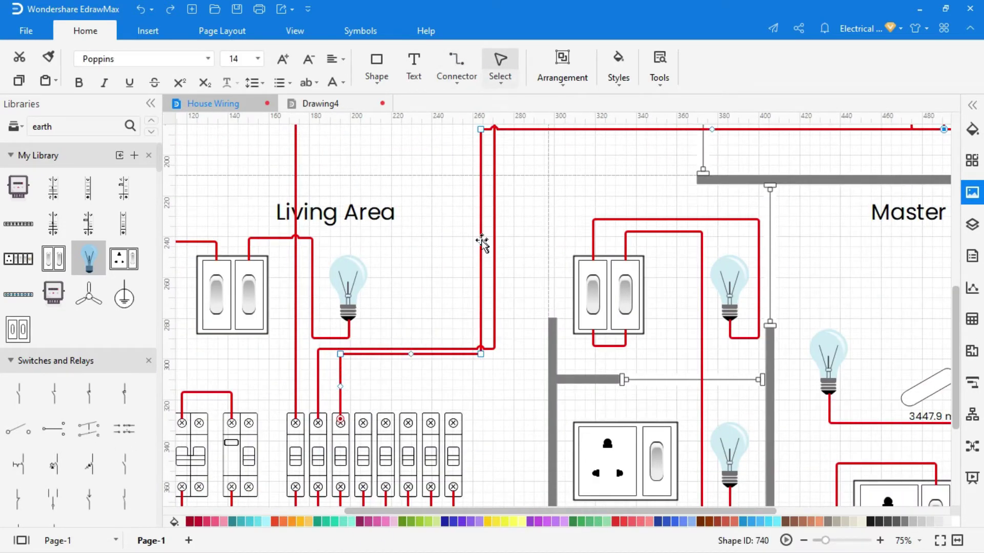
drag(481, 241, 504, 241)
click(500, 389)
Wire the two-switch board above the Bathroom to the fourth 1-pole MCB, lowering the run and joining it to the switch link.
drag(484, 509, 515, 509)
click(459, 64)
scroll(556, 347, up, 3)
drag(550, 345, 207, 446)
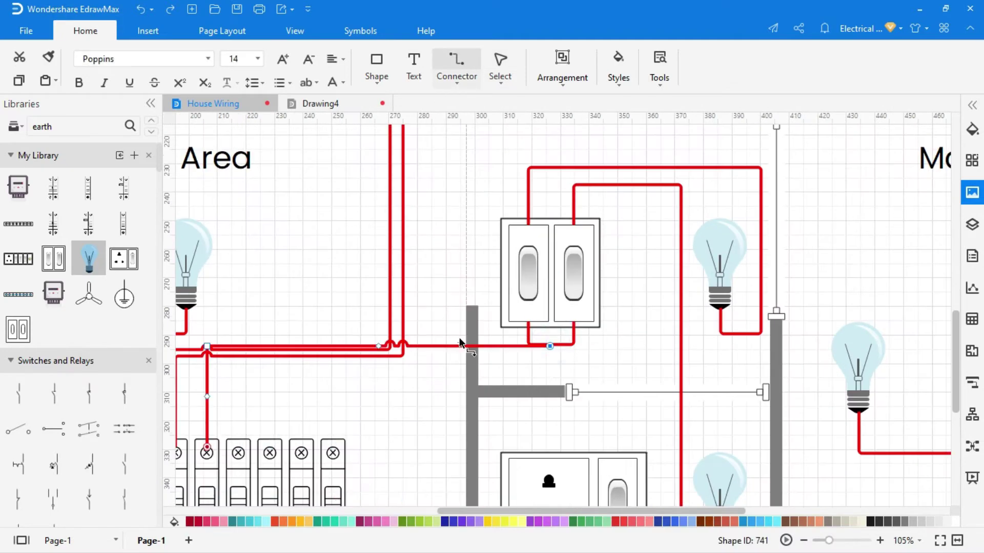
key(ctrl+1)
drag(376, 346, 374, 370)
click(410, 303)
click(451, 68)
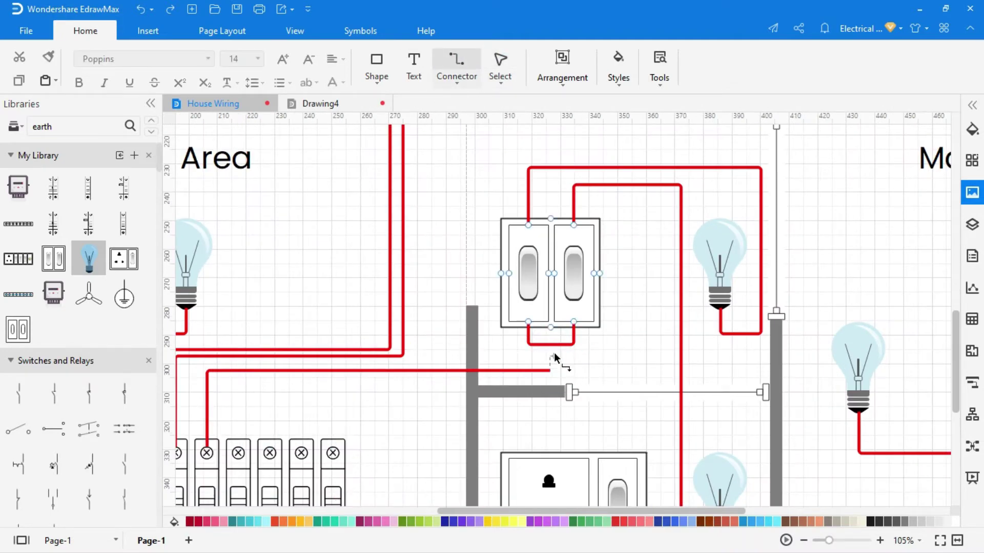
drag(555, 357, 550, 345)
Extend the fourth MCB's wire to the Bathroom board's switch and link that switch to the socket beside it.
click(499, 66)
scroll(539, 291, down, 2)
scroll(737, 395, right, 1)
scroll(738, 395, down, 1)
click(457, 64)
drag(511, 306, 564, 382)
drag(564, 465, 518, 441)
Connect the Master Bed Room switch link to the fifth 1-pole MCB's top terminal and adjust the lower edge of the socket's wire loop.
drag(476, 511, 563, 511)
drag(956, 396, 963, 424)
mouse_move(748, 456)
mouse_down()
mouse_move(136, 288)
mouse_move(240, 269)
mouse_up()
drag(954, 420, 954, 432)
drag(747, 511, 891, 502)
click(500, 67)
click(566, 413)
drag(529, 426, 530, 417)
Link the bottom terminals of the two switches on the Living Area board.
scroll(777, 389, up, 3)
click(940, 540)
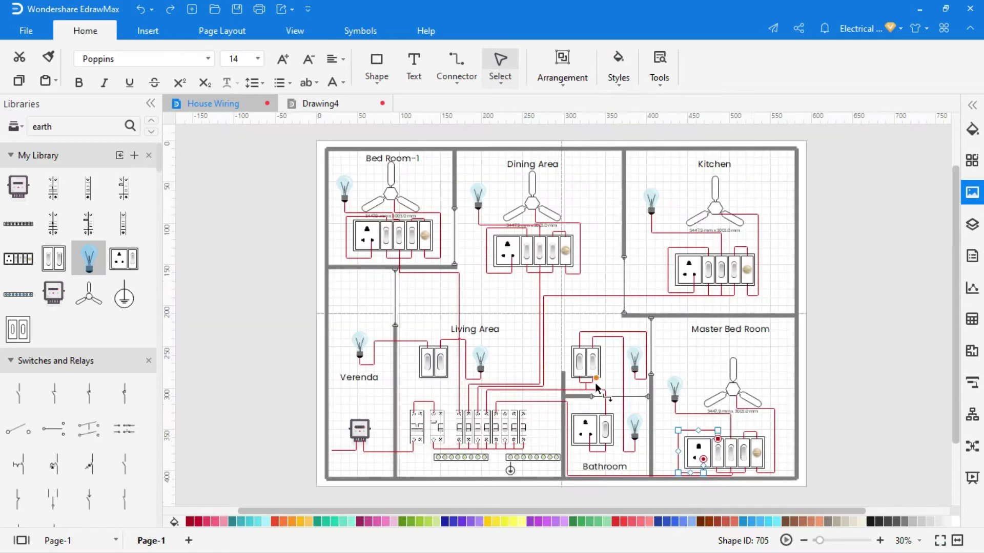
scroll(425, 389, up, 5)
key(ctrl+3)
drag(440, 349, 486, 350)
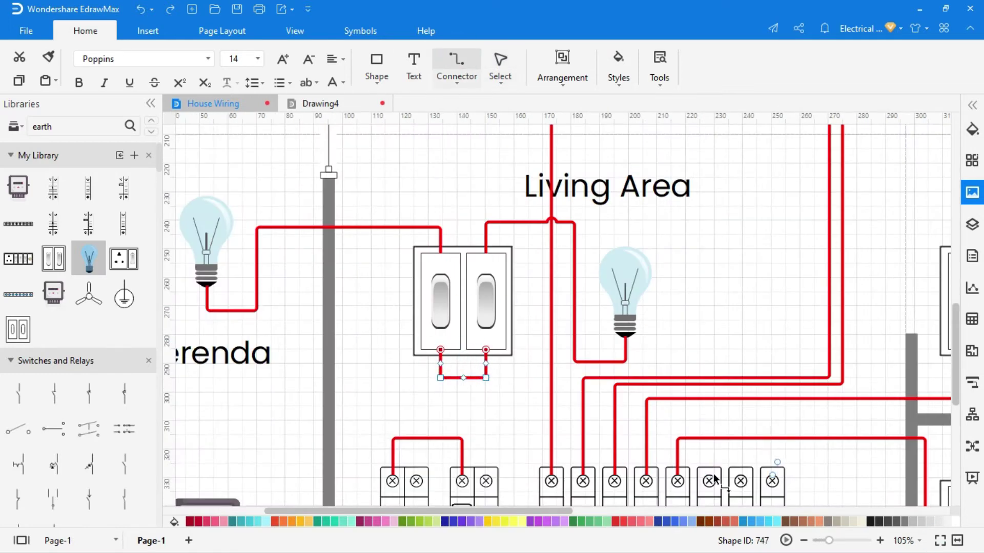
Connect the Living Area switch link to the sixth 1-pole MCB's top terminal, routing the wire just above the neighbouring horizontal runs.
drag(455, 379, 708, 476)
key(ctrl+1)
drag(583, 378, 583, 370)
click(696, 348)
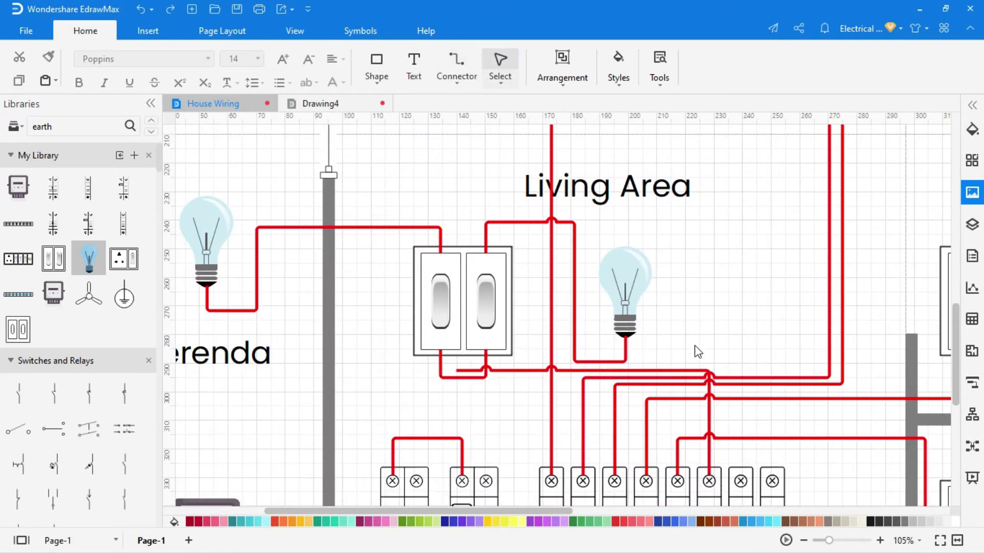
click(457, 371)
click(501, 411)
scroll(501, 411, down, 3)
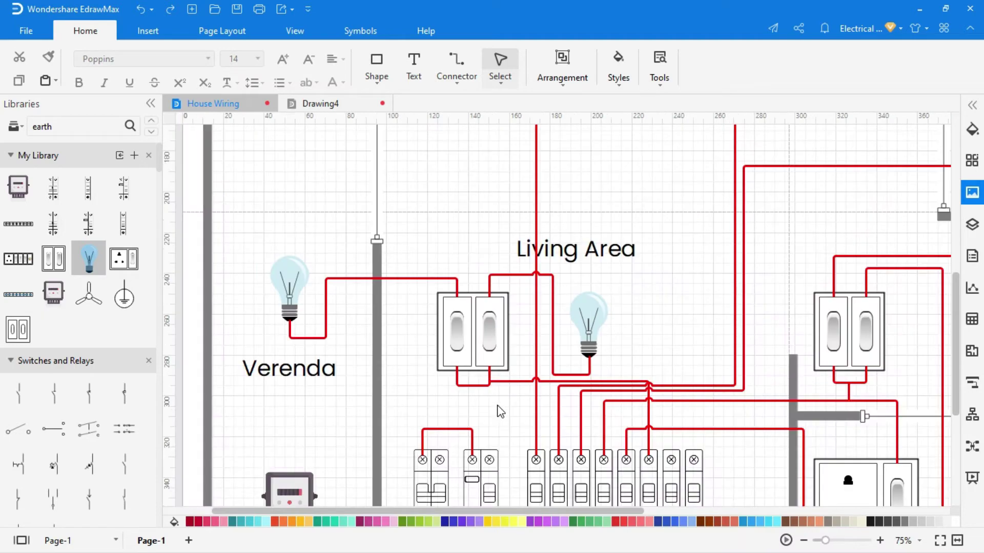
Set the default connector line color to dark blue for the neutral wires.
click(940, 542)
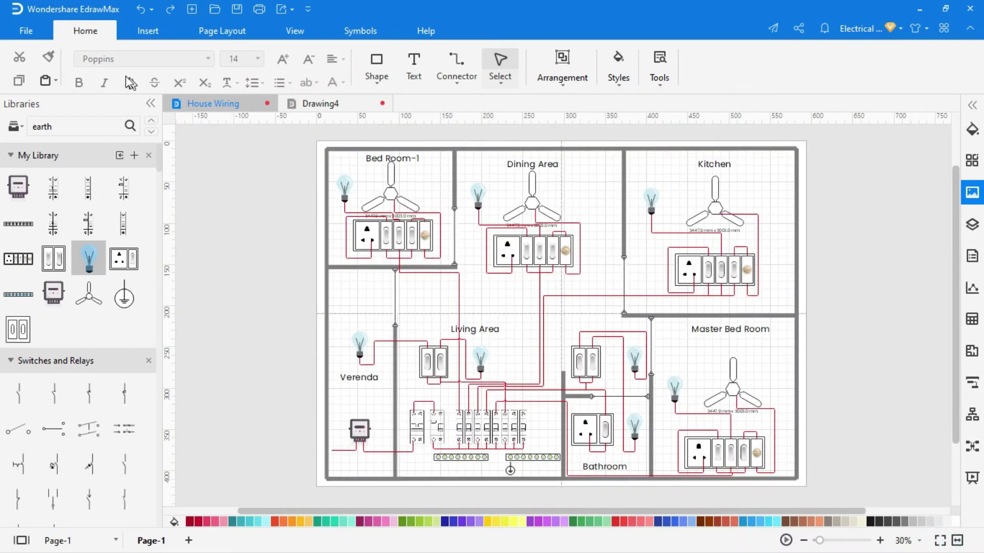
click(31, 33)
click(675, 267)
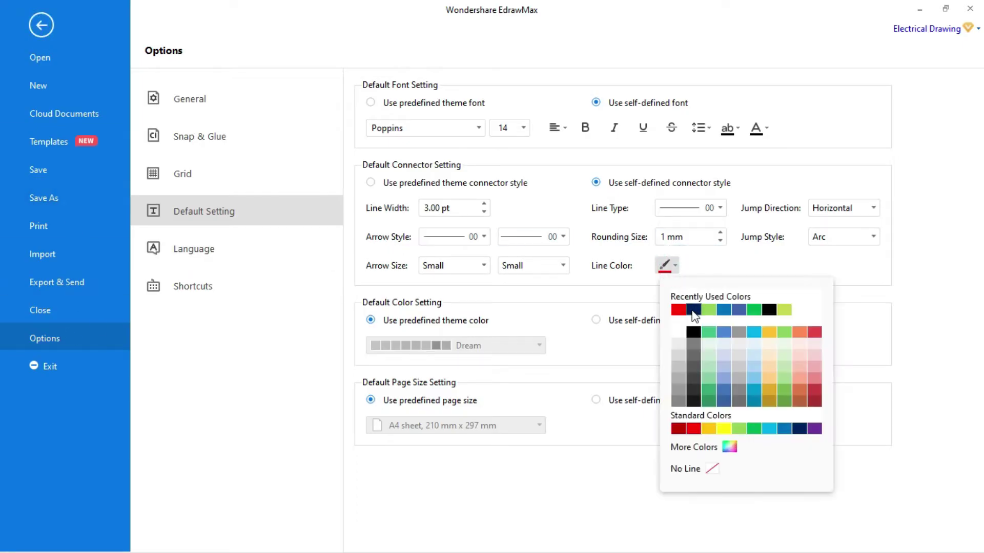
click(691, 311)
click(41, 24)
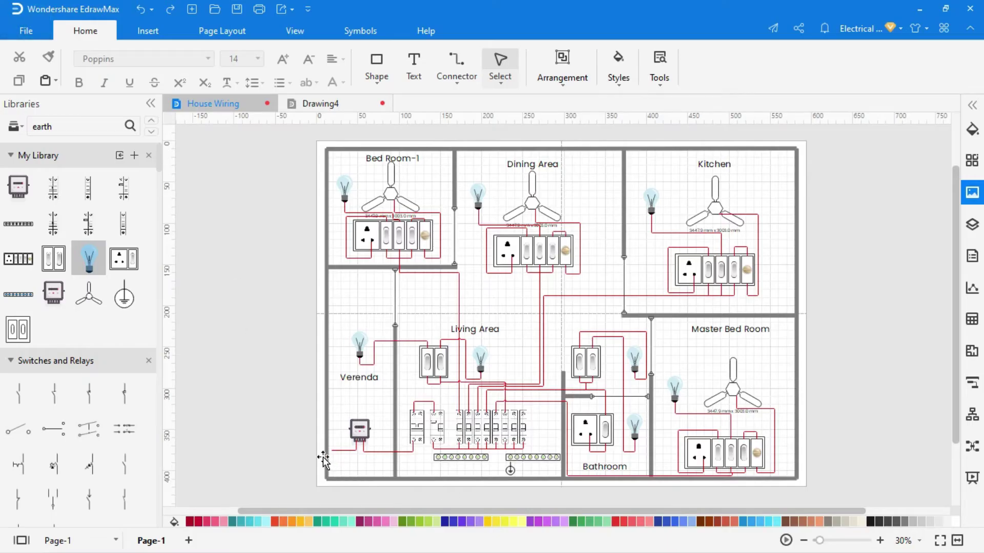
Run blue neutral wires from the Verenda supply to the meter and from the meter to the first two-pole breaker, below the red wire.
scroll(322, 458, up, 8)
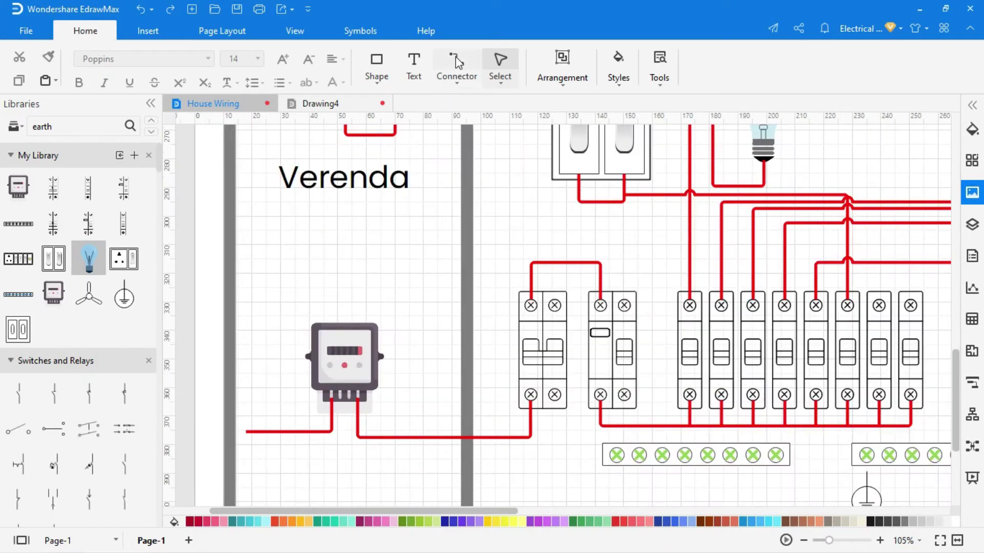
click(456, 60)
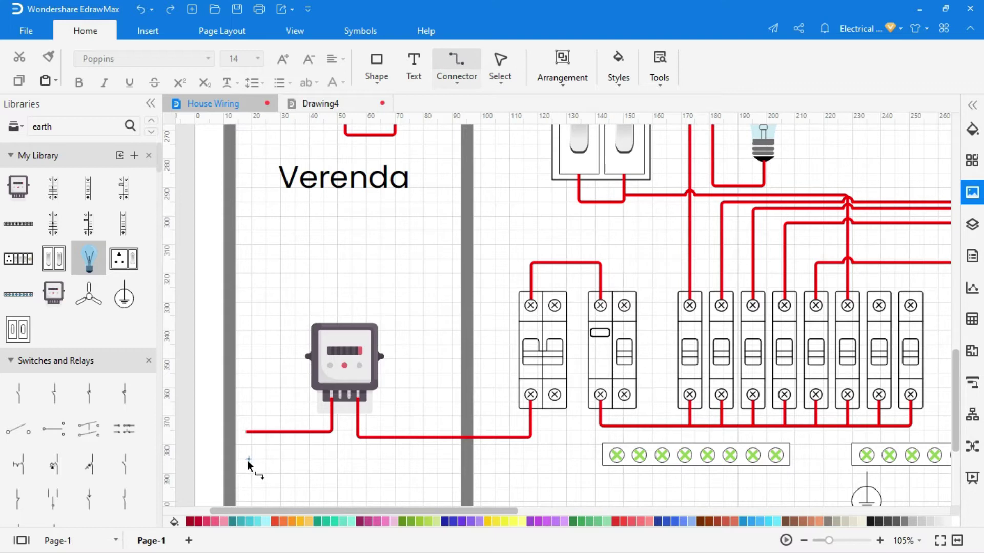
drag(247, 466, 340, 400)
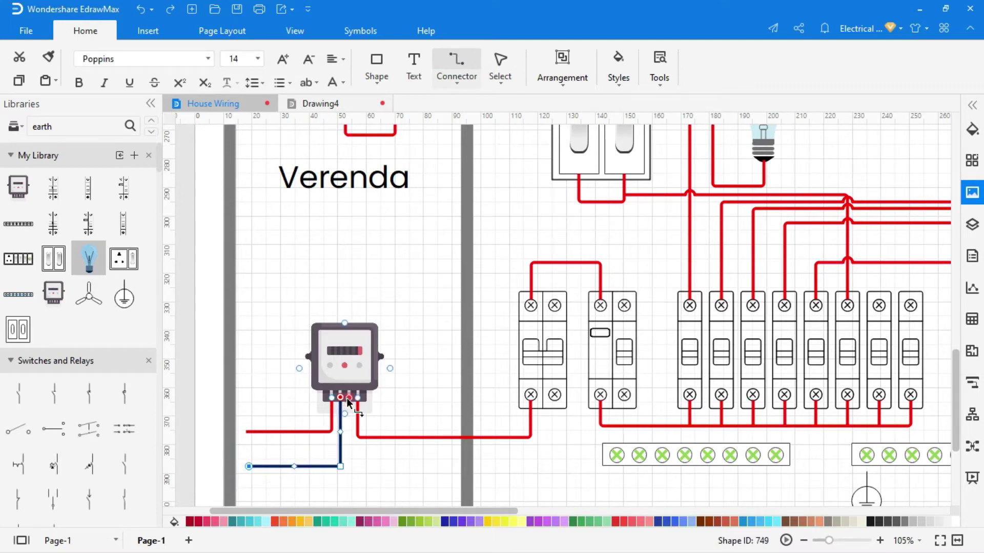
drag(525, 457, 557, 406)
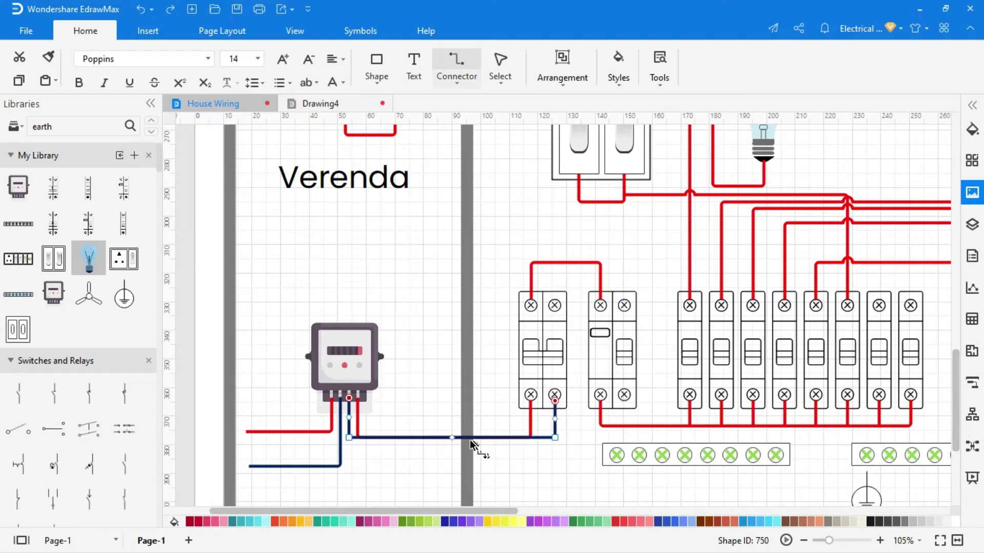
drag(451, 437, 454, 466)
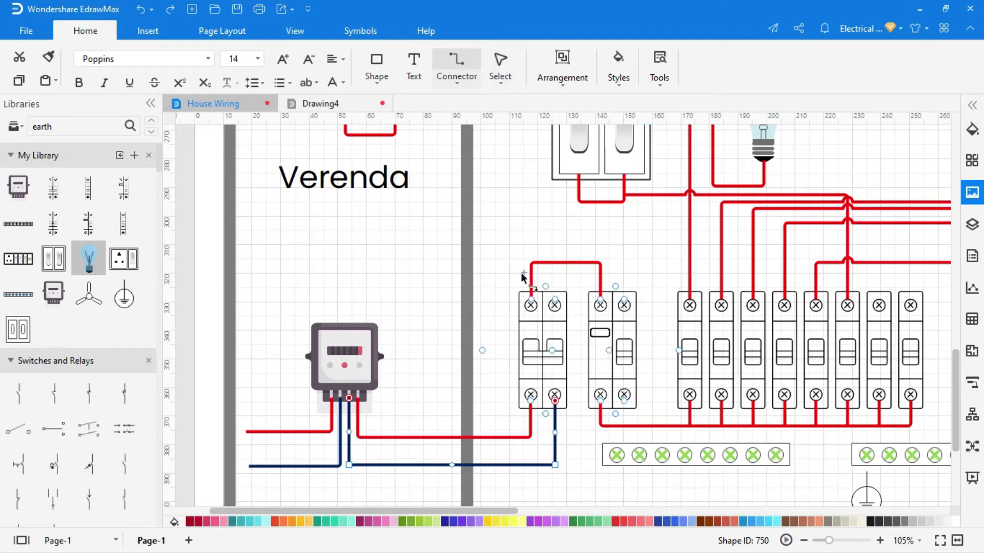
Link the neutral top terminals of the two main breakers and connect the second breaker's neutral output to the neutral bar's first terminal.
drag(624, 300, 554, 300)
drag(589, 262, 590, 278)
drag(514, 511, 607, 511)
drag(392, 402, 382, 449)
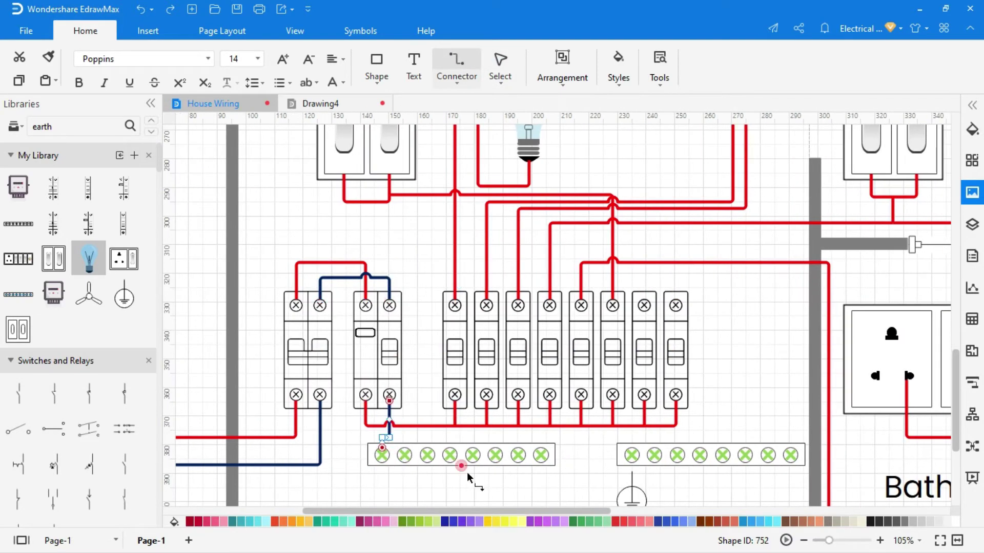
Wire the Living Area bulb to the neutral bar's second terminal and join the Verenda bulb's neutral wire to that line.
scroll(451, 446, down, 2)
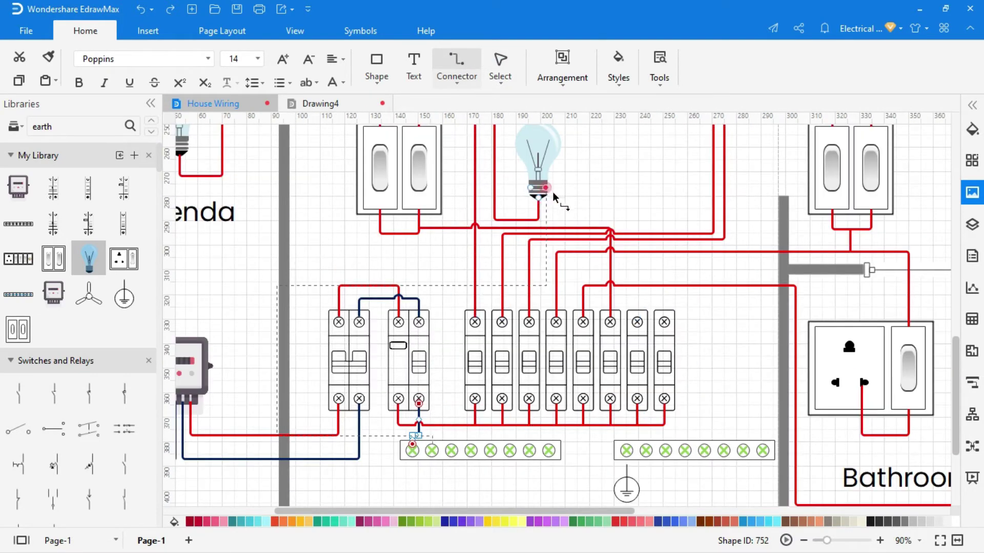
drag(553, 195, 432, 444)
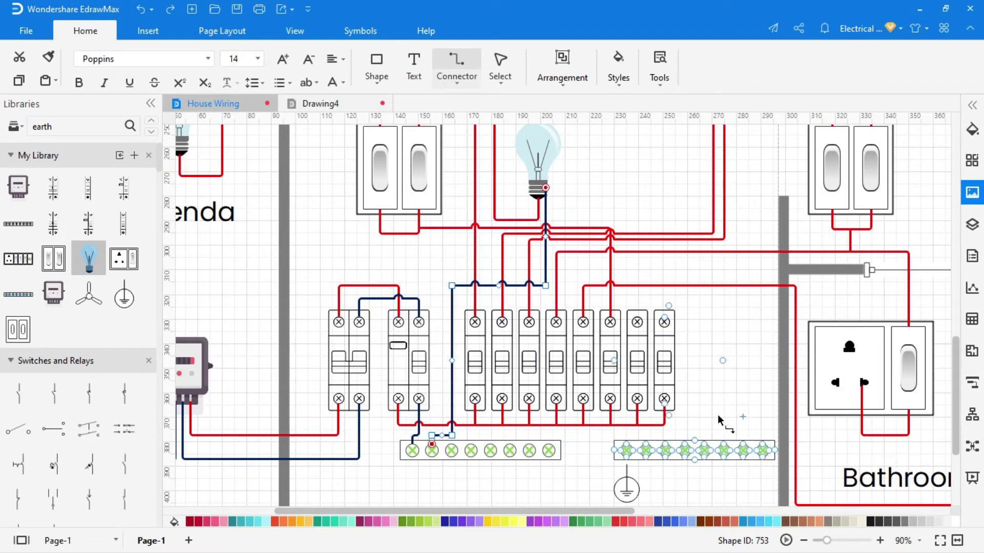
drag(956, 381, 956, 370)
drag(187, 173, 452, 316)
drag(354, 314, 418, 290)
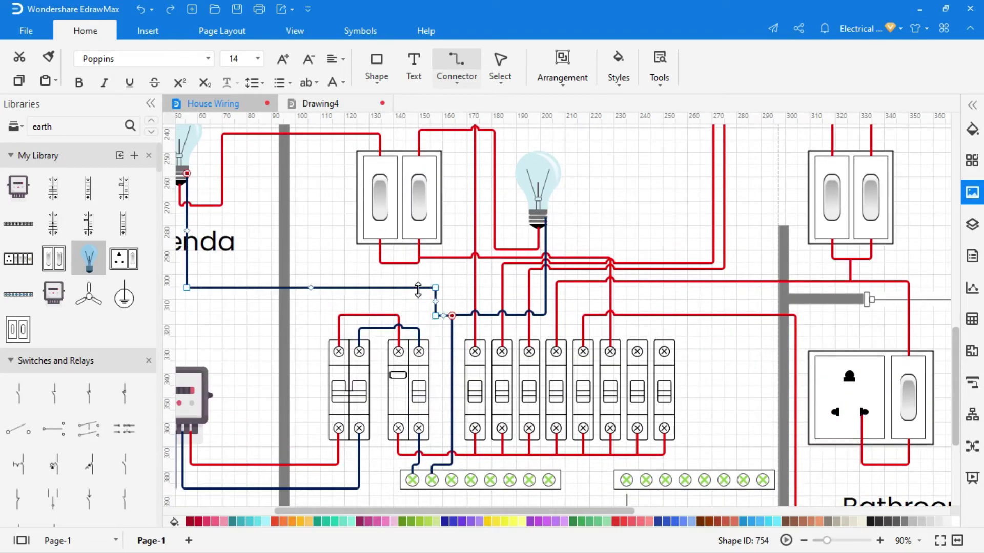
click(587, 358)
Reroute the neutral wires of the Verenda and Living Area bulbs so they leave sideways from the lamp bases.
drag(957, 395, 957, 313)
scroll(532, 370, down, 3)
click(505, 61)
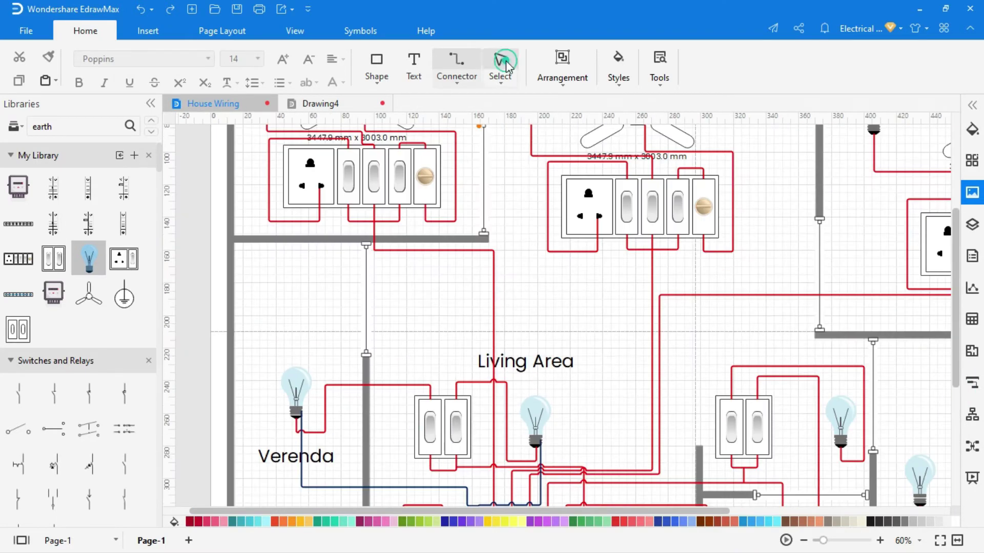
drag(301, 449, 322, 413)
click(353, 410)
scroll(542, 454, up, 3)
drag(542, 455, 576, 455)
drag(557, 459, 556, 430)
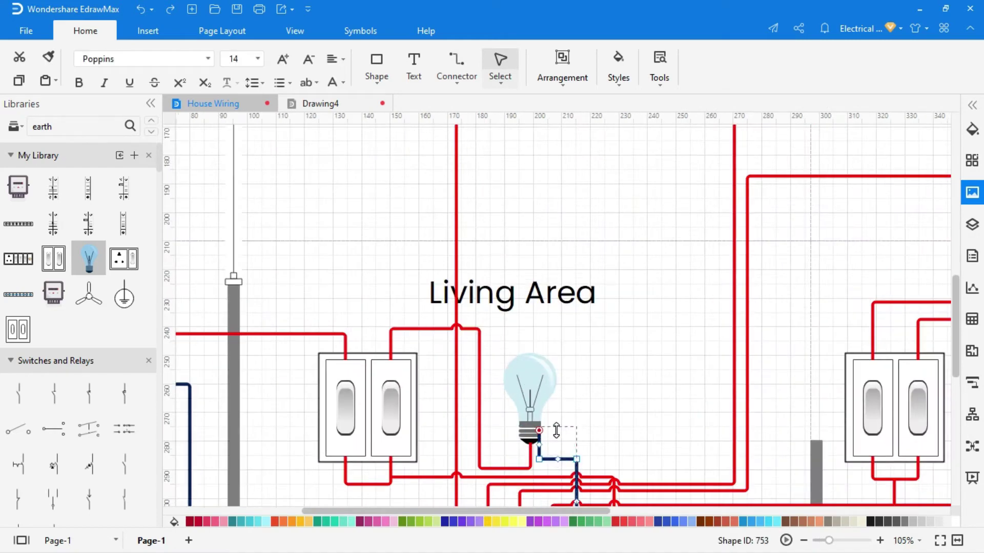
Draw a neutral wire from the neutral bar's third terminal to the left pin of the Bed Room-1 socket.
scroll(556, 431, down, 3)
ctrl+scroll(512, 426, down, 3)
scroll(487, 422, down, 3)
ctrl+scroll(469, 423, up, 5)
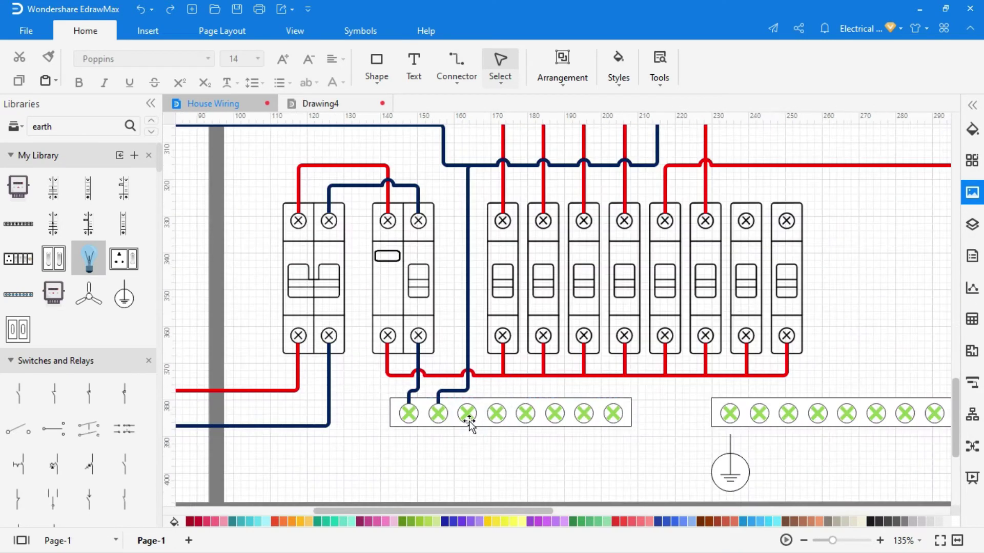
click(468, 421)
key(ctrl+3)
drag(465, 413, 275, 279)
Reroute the Bed Room-1 neutral wire beneath the neutral bar, up beside the Verenda wall and across below the bedroom's lower wall.
drag(958, 282, 958, 306)
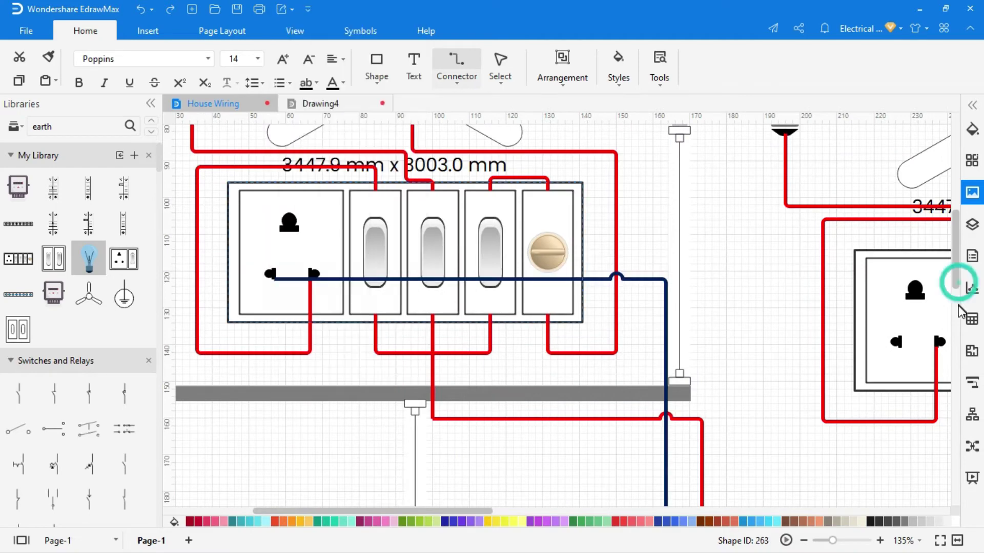
scroll(681, 325, down, 3)
ctrl+scroll(648, 369, down, 3)
scroll(620, 383, down, 3)
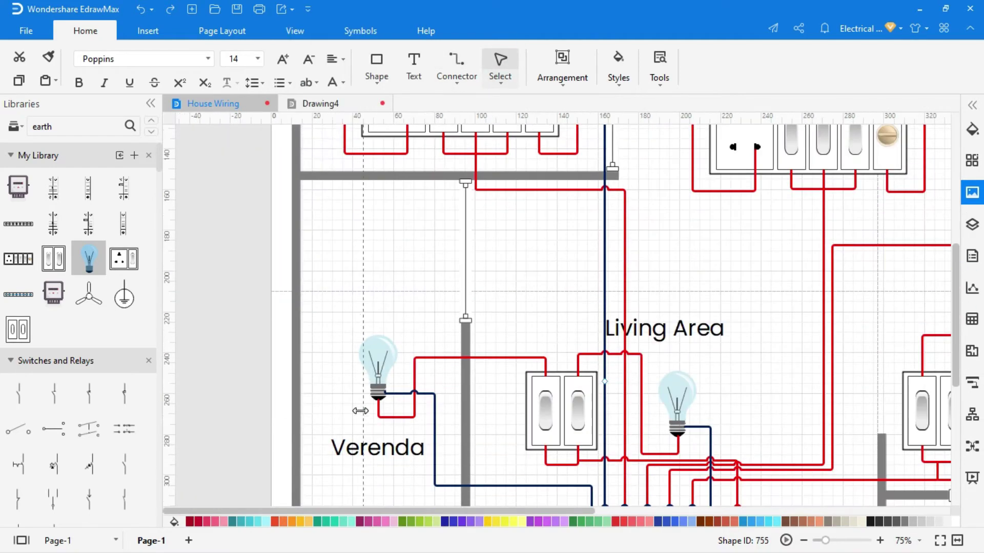
drag(360, 411, 362, 411)
scroll(459, 234, down, 3)
drag(351, 208, 483, 219)
scroll(547, 405, down, 3)
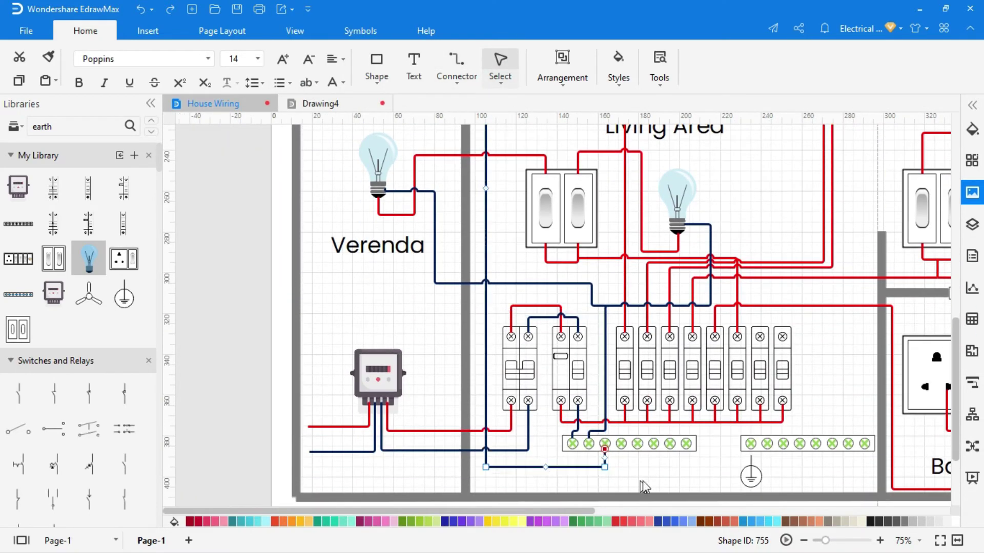
click(643, 481)
drag(955, 362, 955, 227)
click(439, 280)
drag(439, 281, 372, 392)
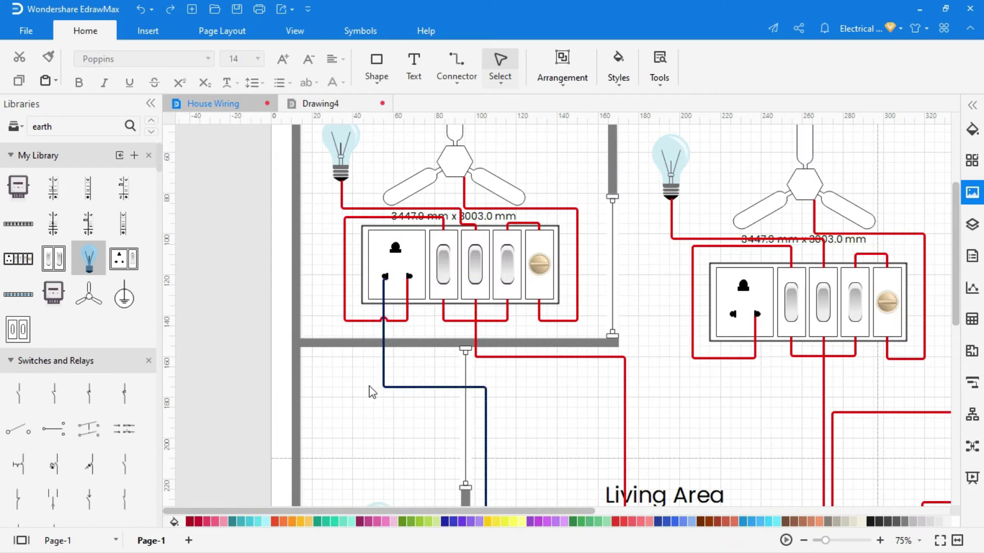
Branch neutral wires from the Bed Room-1 socket's neutral line to the room's bulb and fan, shifting the vertical run closer to the wall.
click(456, 66)
drag(383, 332, 335, 172)
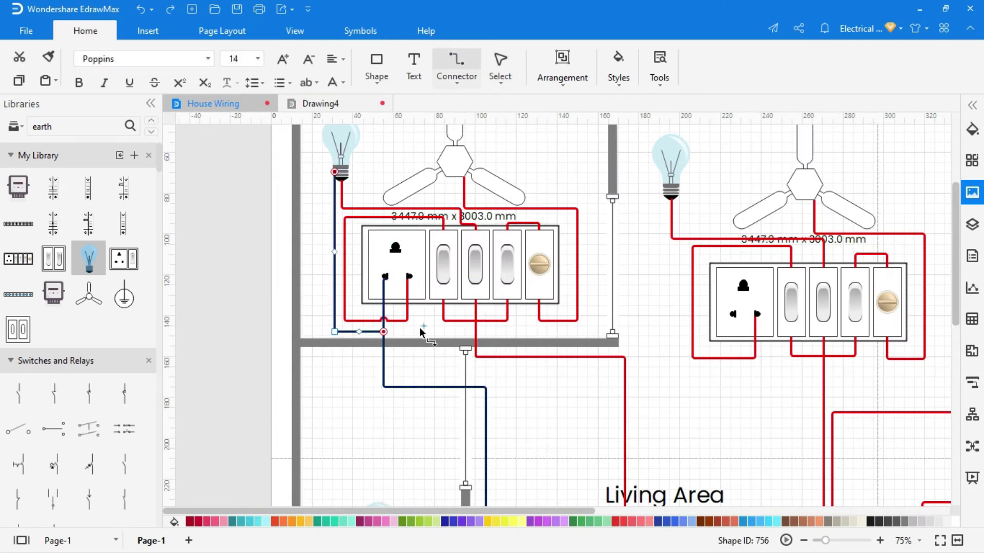
drag(334, 252, 322, 252)
mouse_move(334, 191)
mouse_down()
mouse_move(323, 192)
mouse_move(447, 179)
mouse_up()
Extend the Bed Room-1 neutral line to the Dining Area socket and branch it to the Dining Area bulb and fan.
scroll(389, 233, up, 3)
drag(527, 456, 874, 355)
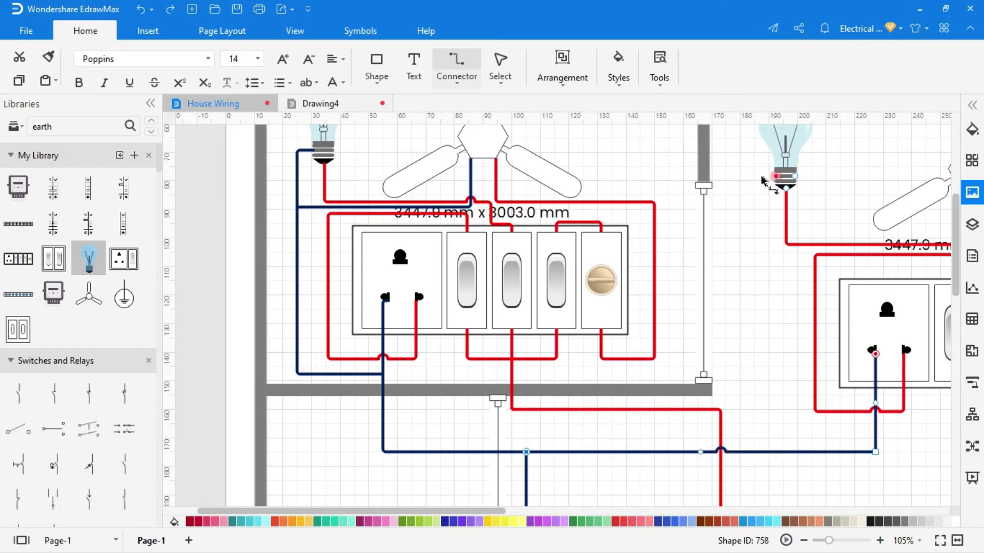
drag(775, 177, 757, 452)
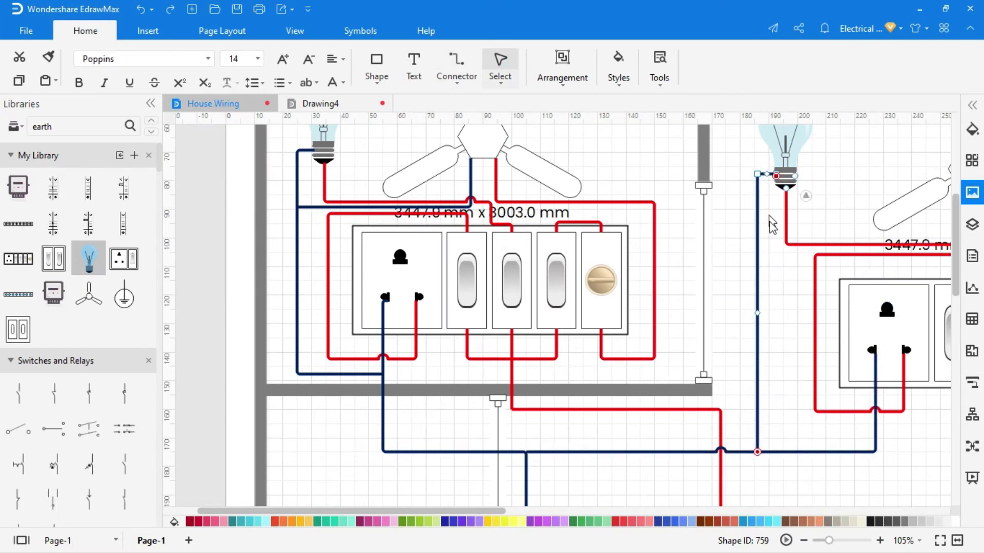
scroll(634, 205, right, 5)
drag(422, 224, 624, 190)
Connect the left pin of the Kitchen socket to the Dining Area neutral line.
scroll(577, 509, right, 4)
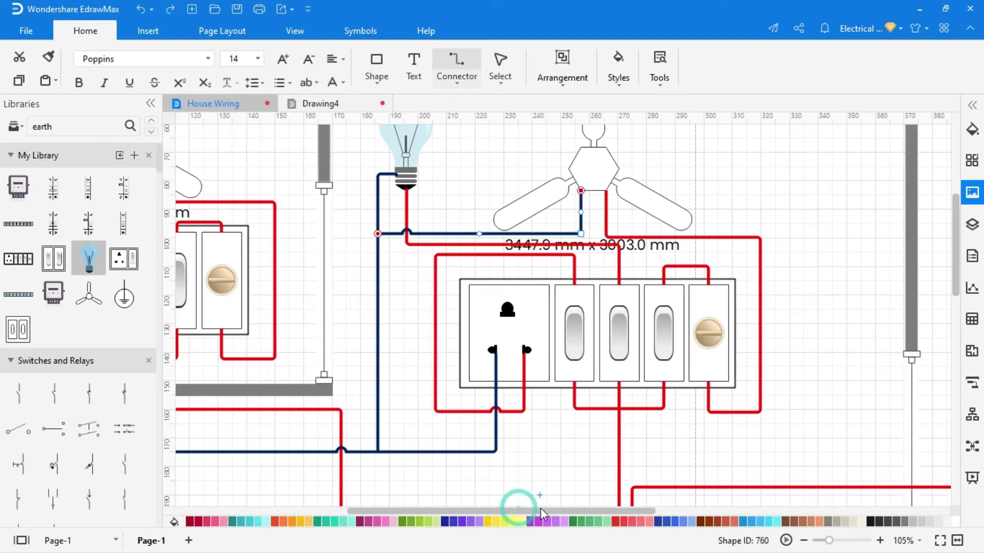
drag(906, 420, 278, 452)
drag(707, 511, 825, 512)
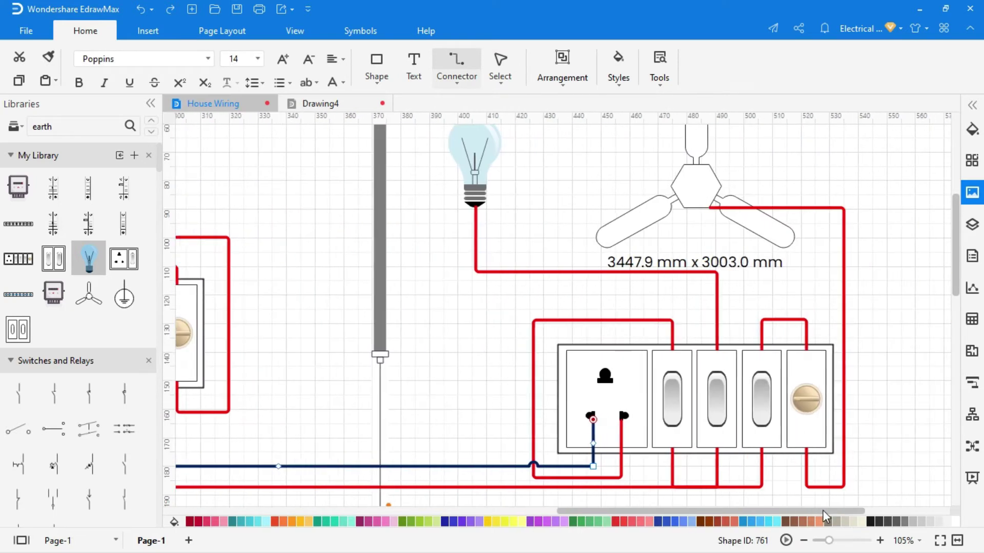
Branch neutral wires from the Kitchen neutral line to the Kitchen bulb and fan, and adjust the wire routes beside the fan.
drag(422, 466, 465, 194)
drag(465, 330, 422, 330)
drag(443, 261, 441, 194)
mouse_move(683, 208)
mouse_down()
mouse_move(658, 242)
mouse_move(422, 252)
mouse_up()
click(512, 52)
click(844, 260)
drag(775, 209, 709, 234)
Run a neutral wire from the neutral bar's fourth terminal to the Master Bed Room socket and branch it to the room's bulb and fan.
click(956, 239)
drag(957, 239, 958, 379)
scroll(905, 333, down, 3)
scroll(905, 333, down, 2)
drag(594, 511, 490, 514)
key(ctrl+3)
drag(270, 420, 856, 421)
drag(562, 451, 563, 449)
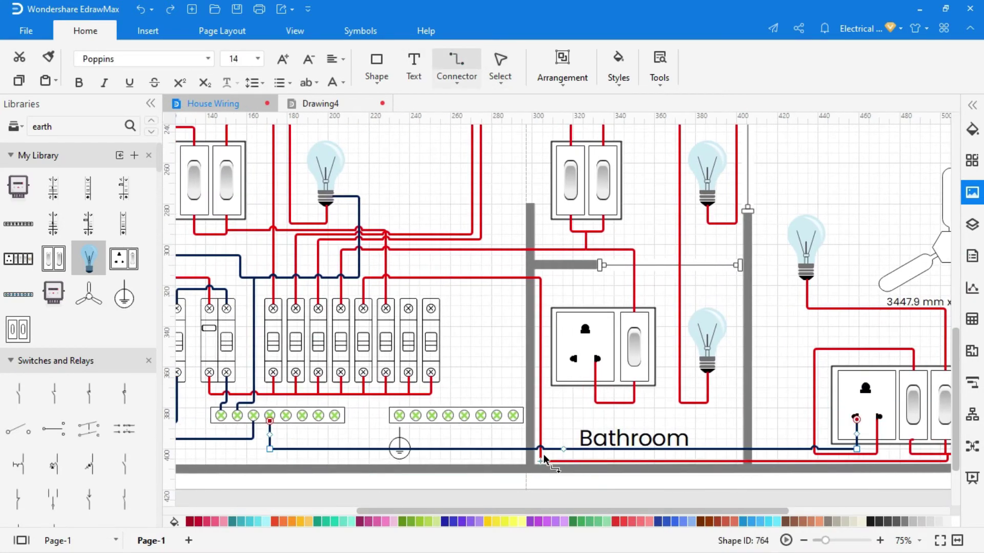
scroll(520, 330, right, 5)
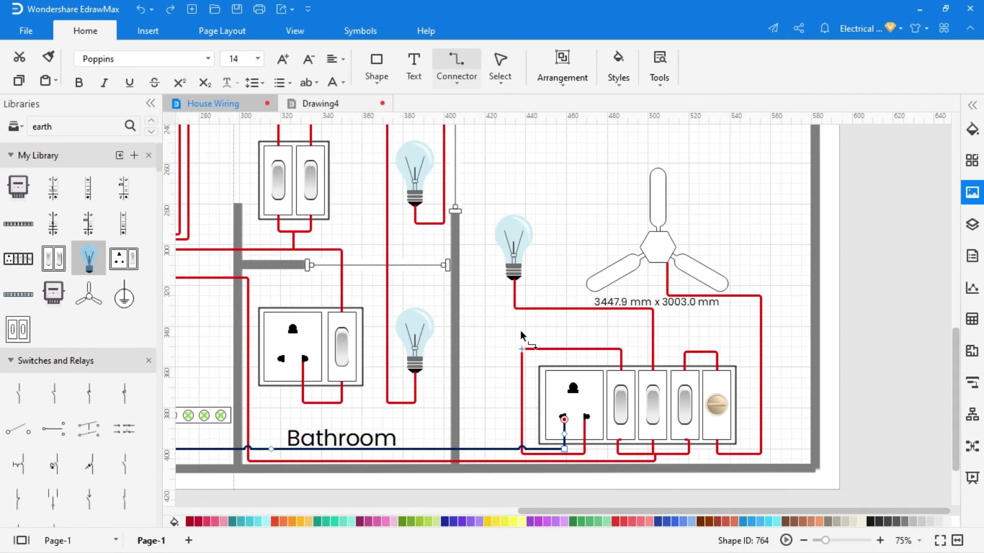
drag(477, 449, 502, 279)
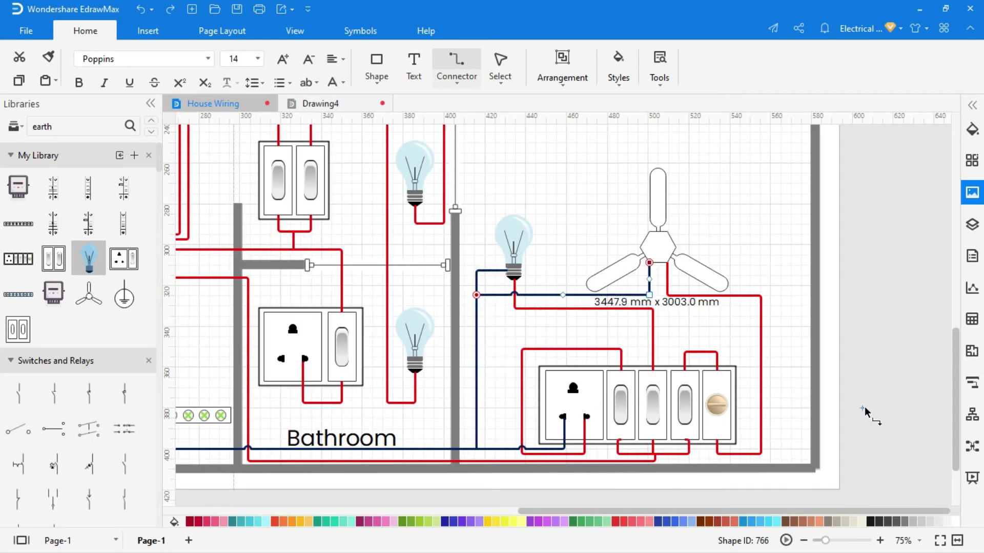
Run a neutral wire from the neutral bar's fifth terminal to the Bathroom socket's left pin, routing it just above the outer wall.
scroll(865, 407, left, 6)
drag(571, 398, 630, 361)
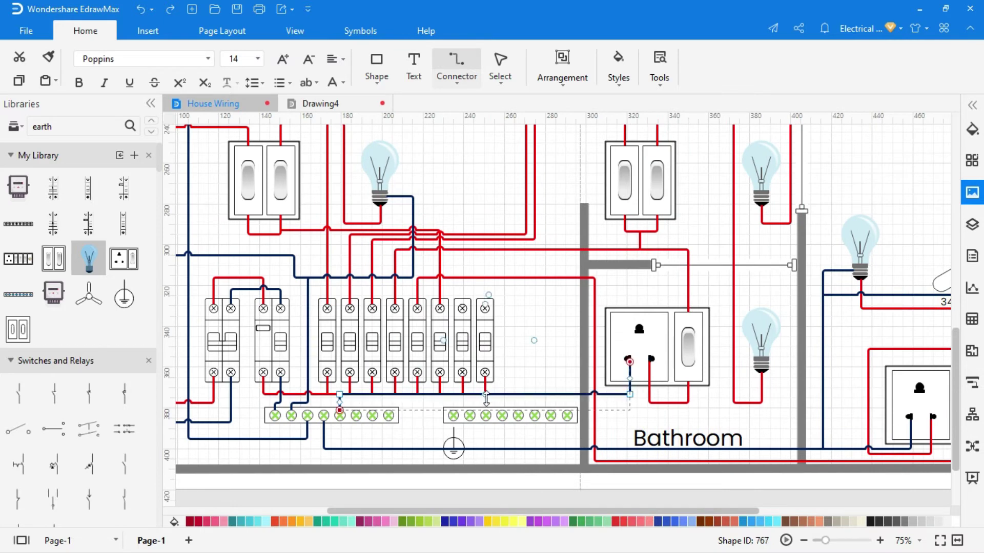
drag(480, 433, 482, 464)
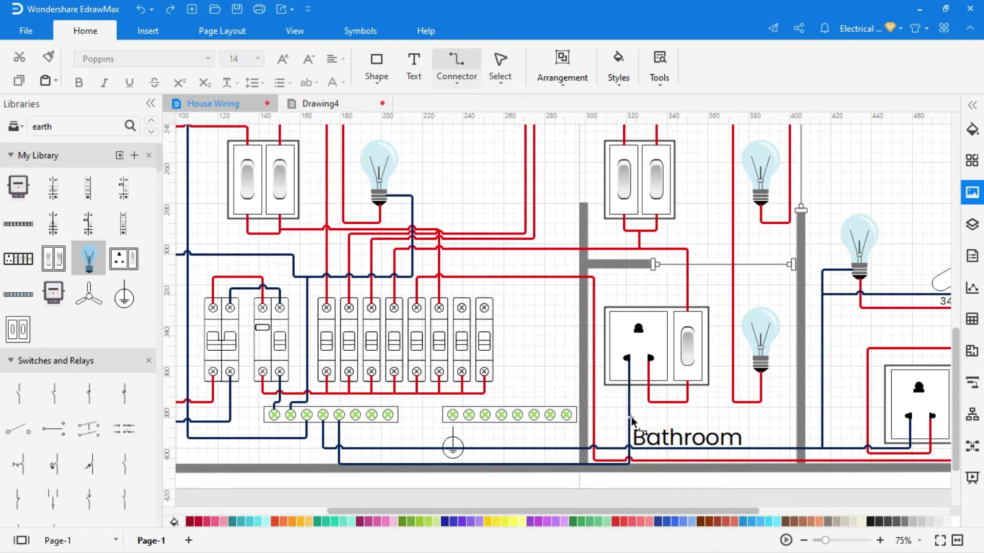
Branch the Bathroom socket's neutral wire to the Bathroom bulb, extend it to the bulb above, and shift the connecting segment.
drag(630, 423, 768, 363)
drag(768, 196, 785, 363)
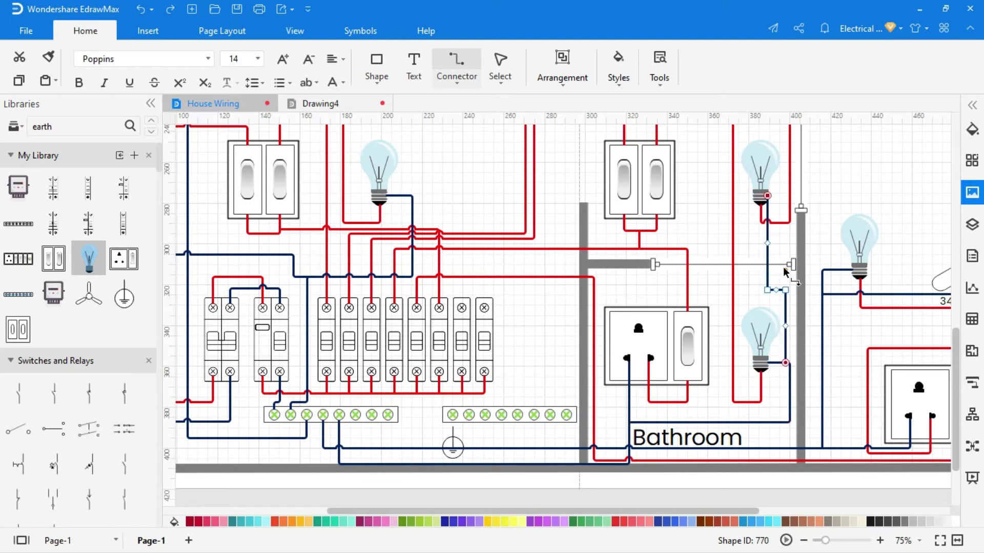
drag(767, 243, 779, 245)
click(753, 255)
Set the default connector line colour to light green in the program options and return to the drawing.
drag(955, 358, 955, 312)
drag(473, 511, 387, 512)
click(803, 540)
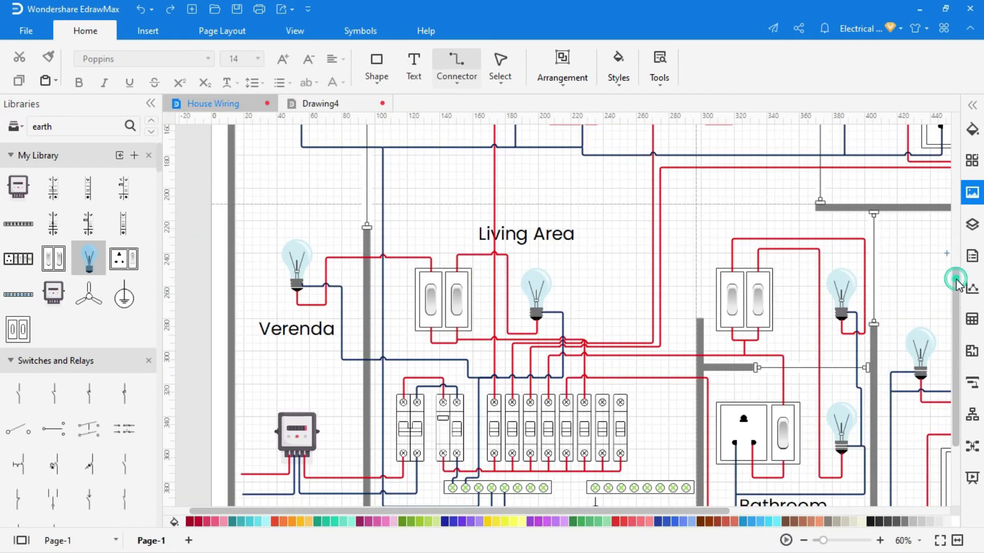
drag(955, 281, 955, 272)
click(940, 541)
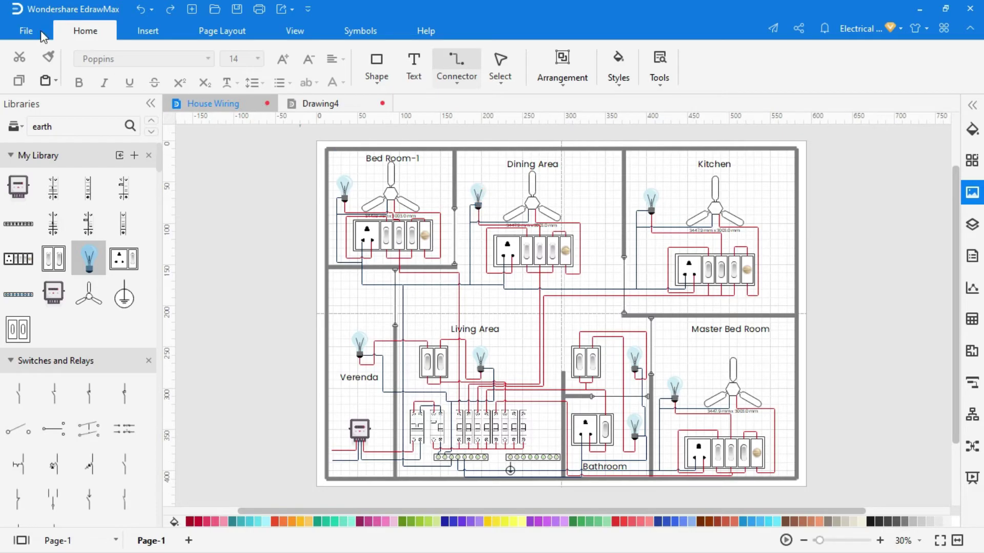
click(16, 21)
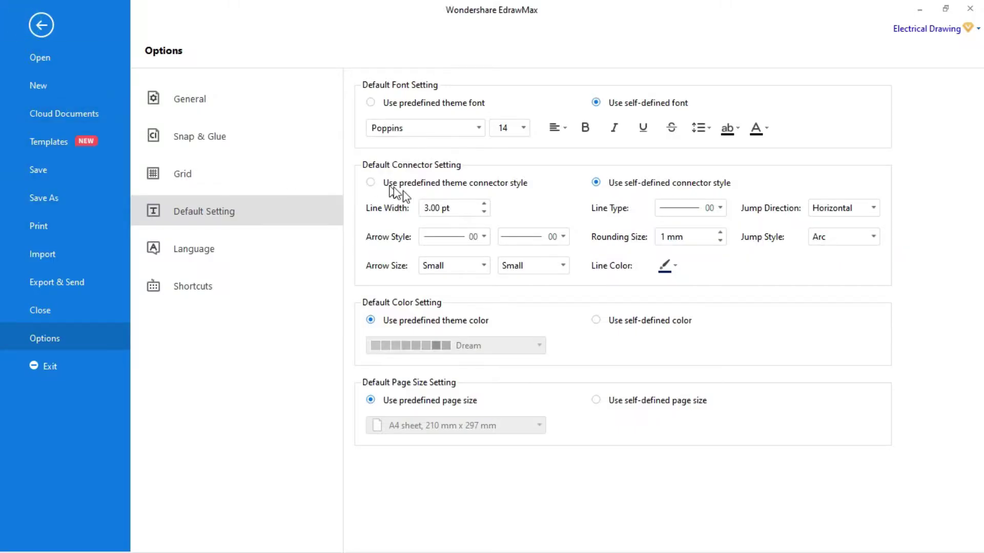
click(666, 265)
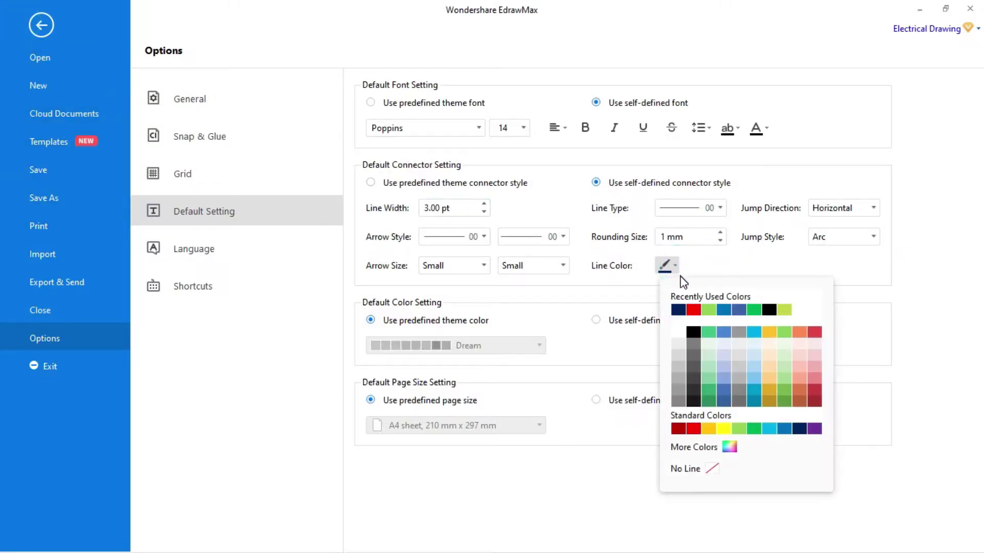
click(707, 309)
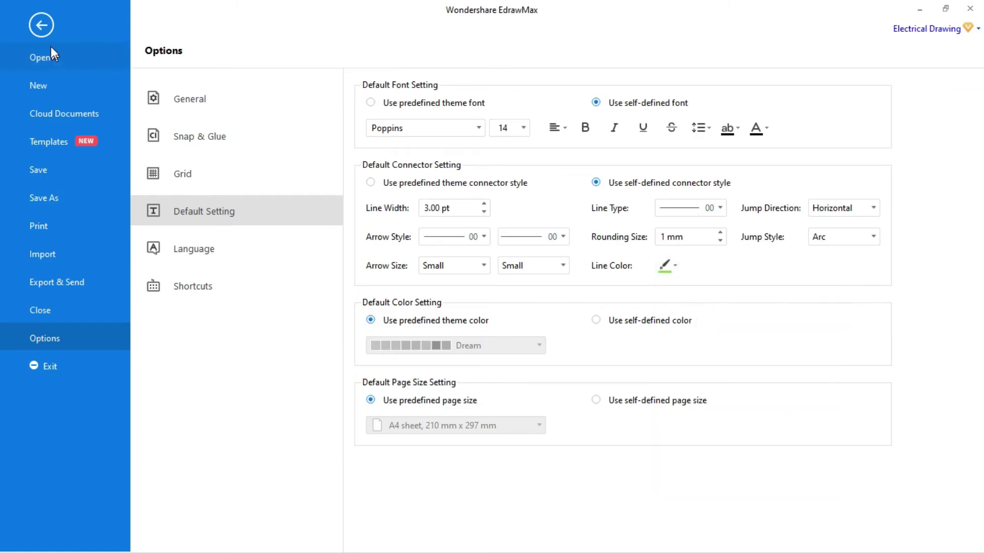
click(44, 25)
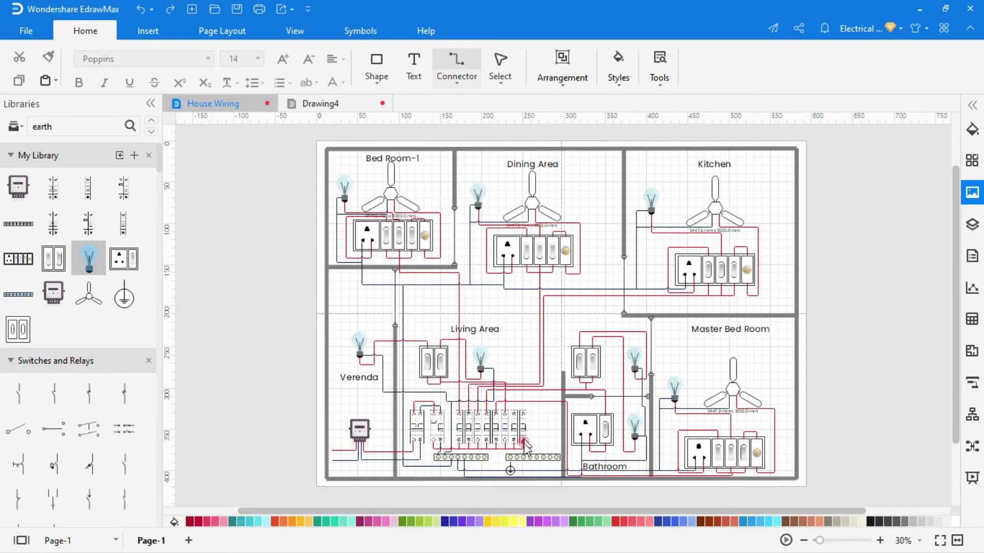
Shrink the earth symbol below the earth bar and keep it beneath the bar's first terminal.
scroll(519, 460, up, 6)
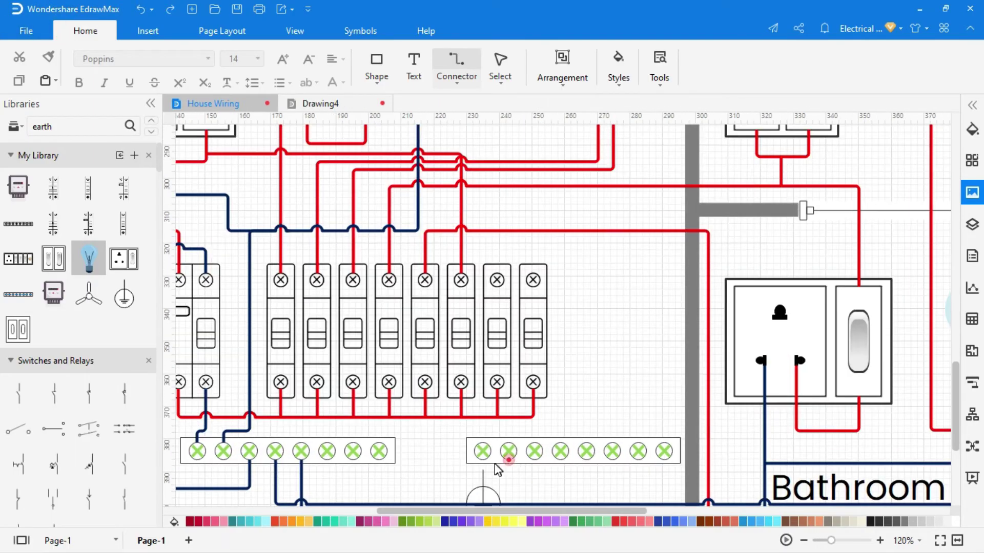
scroll(484, 470, down, 2)
click(500, 63)
click(483, 425)
drag(501, 442, 483, 406)
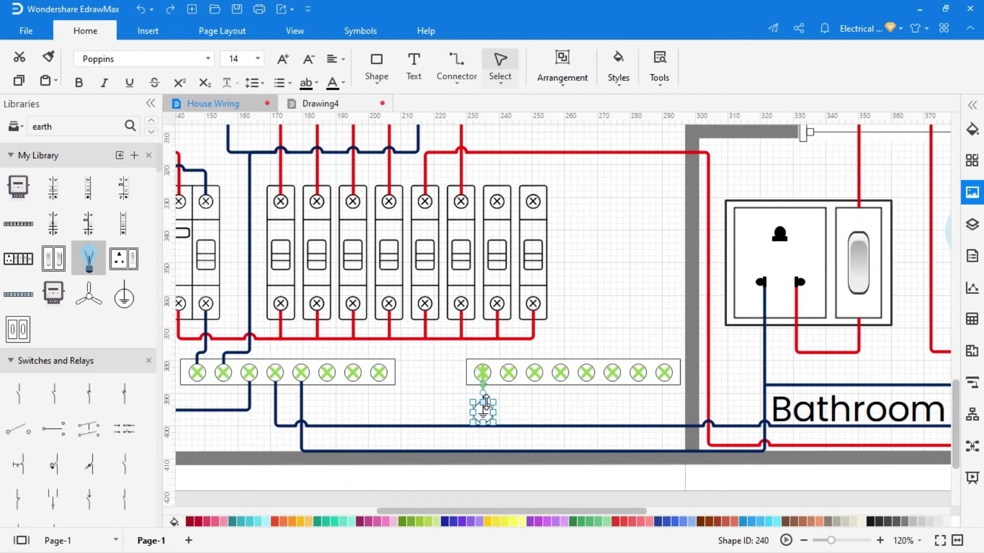
Connect the earth bar's first terminal to the earth symbol with a green wire.
scroll(485, 400, up, 3)
click(498, 389)
key(ctrl+3)
drag(480, 370, 480, 387)
Run a green earth wire between the earth bar's second terminal and the Bathroom socket's earth pin.
scroll(472, 445, down, 5)
drag(455, 512, 535, 514)
mouse_move(287, 386)
mouse_down()
mouse_move(516, 273)
mouse_move(290, 400)
mouse_move(297, 407)
mouse_up()
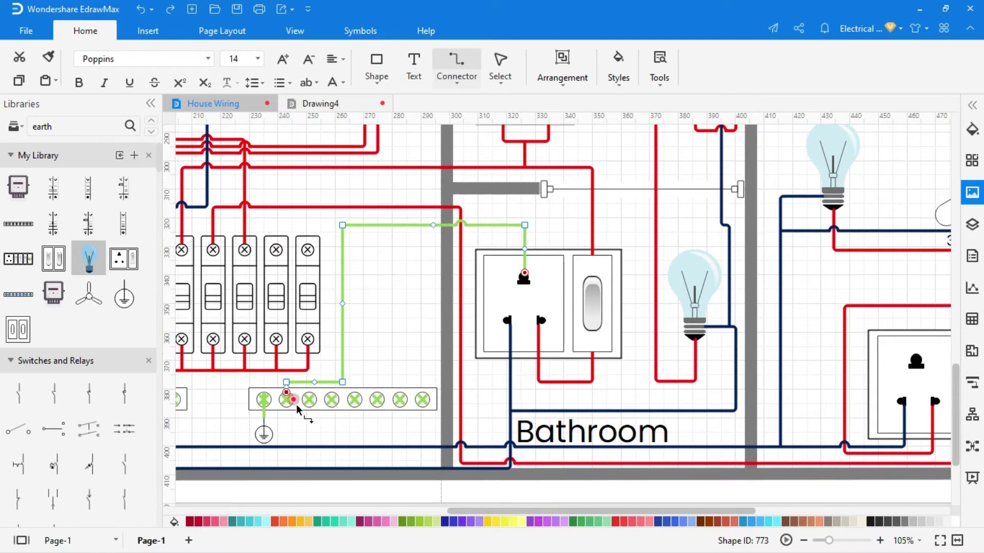
Run an earth wire from the bar's third terminal to the Master Bed Room socket, routing it outside the red switchboard wires.
drag(913, 357, 916, 354)
drag(880, 306, 879, 287)
drag(844, 361, 820, 363)
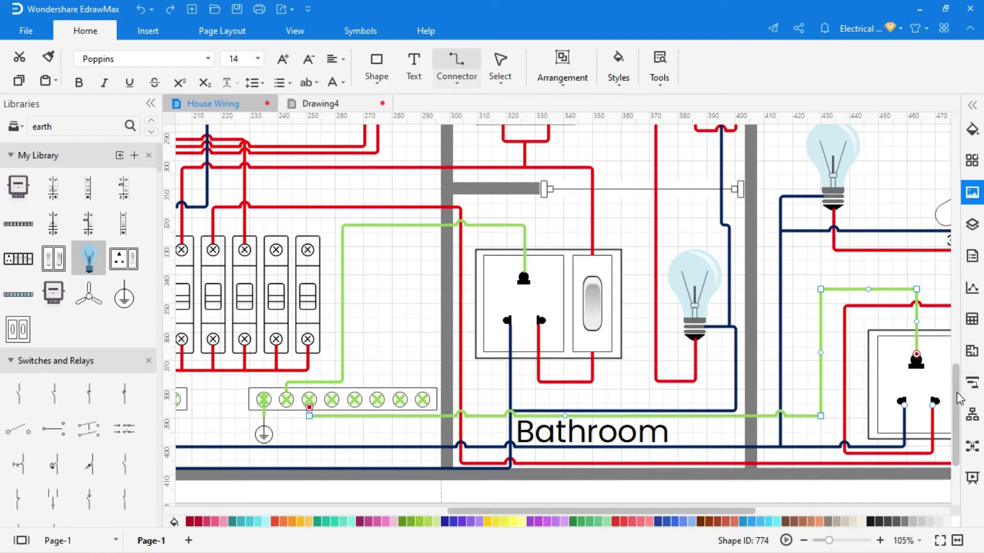
Connect the Kitchen socket's earth pin to the earth bar's third terminal with a green wire.
drag(957, 395, 956, 369)
scroll(486, 399, down, 3)
scroll(486, 399, down, 3)
drag(583, 253, 411, 440)
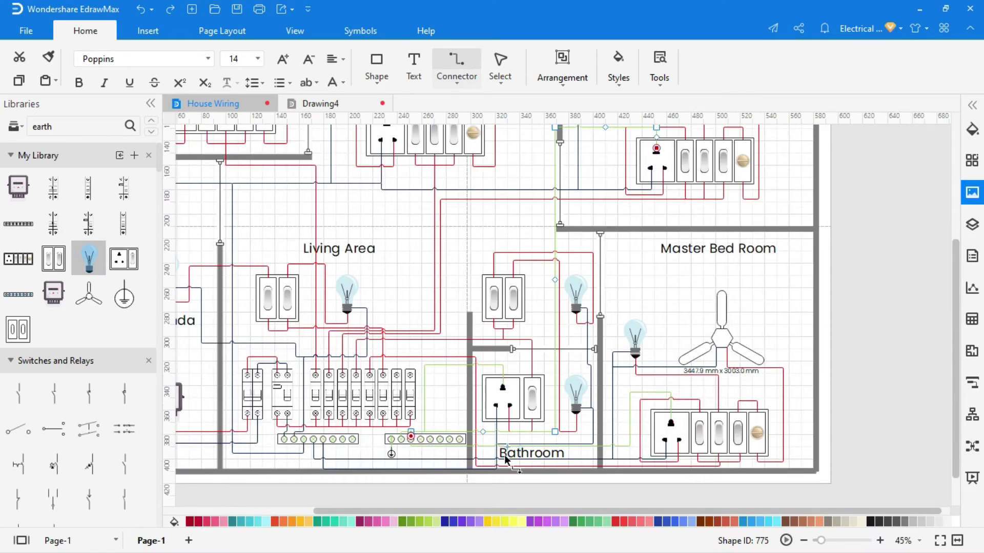
Connect the Dining Area socket's earth pin to the earth bar's sixth terminal, routing the wire through the Living Area.
scroll(471, 426, up, 3)
scroll(470, 426, down, 1)
drag(955, 373, 951, 288)
scroll(683, 300, down, 3)
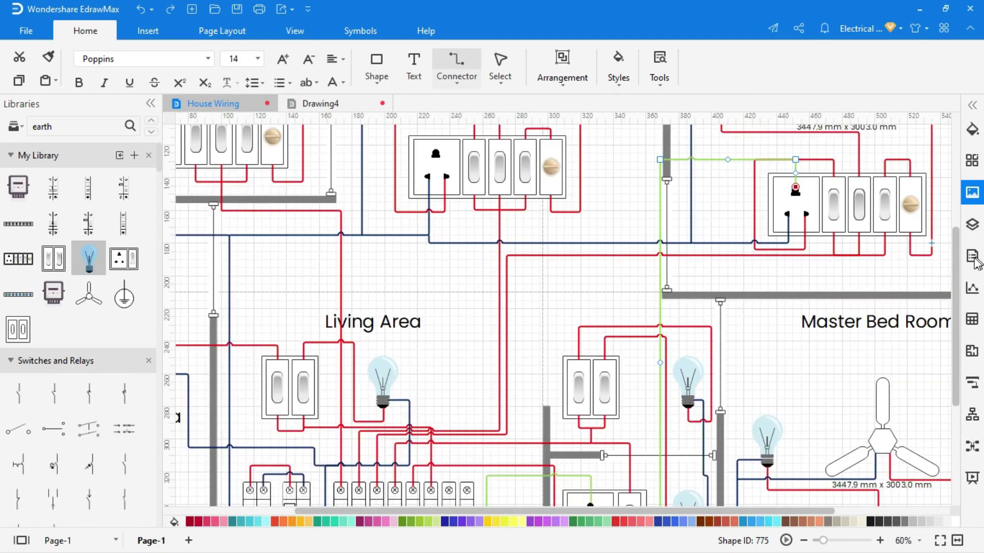
drag(534, 445, 570, 359)
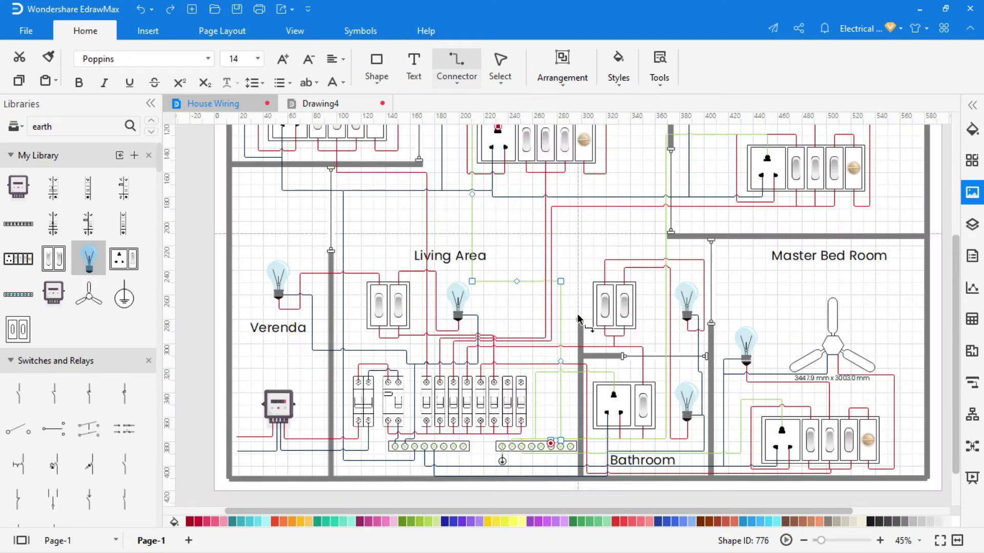
Connect the Bed Room-1 socket's earth pin to the earth bar's eighth terminal and raise the wire's horizontal run above the Living Area label.
drag(955, 393, 957, 379)
drag(583, 465, 570, 472)
drag(503, 357, 496, 252)
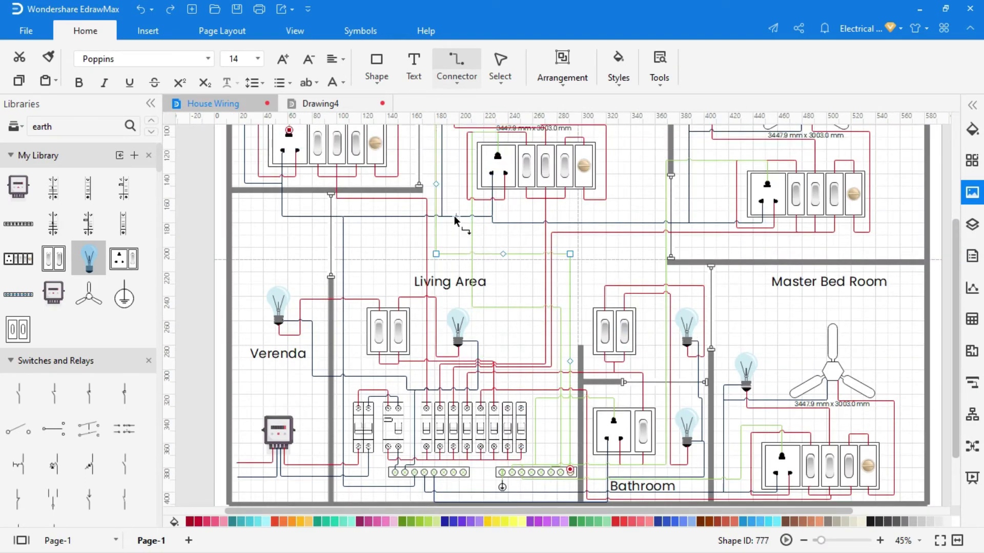
Reroute the Bed Room-1 earth wire along the room's upper wall and down between the bulb and fan to the socket.
scroll(457, 220, up, 3)
drag(549, 511, 425, 511)
drag(956, 359, 943, 285)
drag(500, 511, 447, 511)
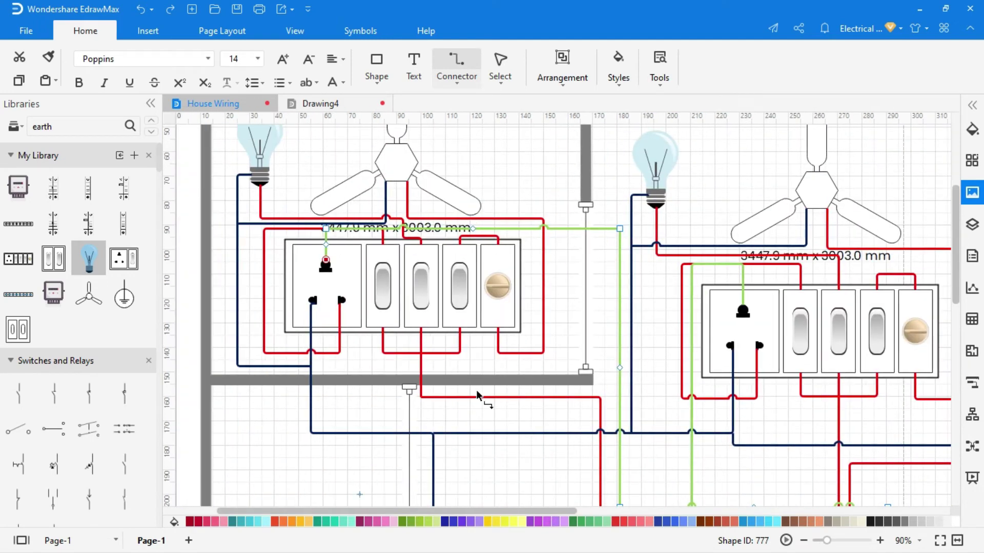
drag(473, 229, 453, 127)
drag(326, 235, 302, 236)
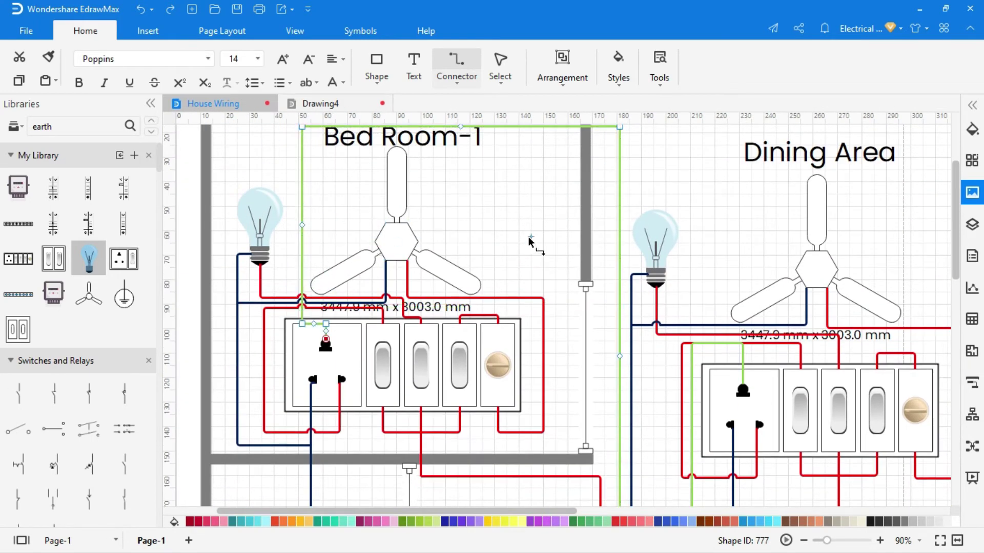
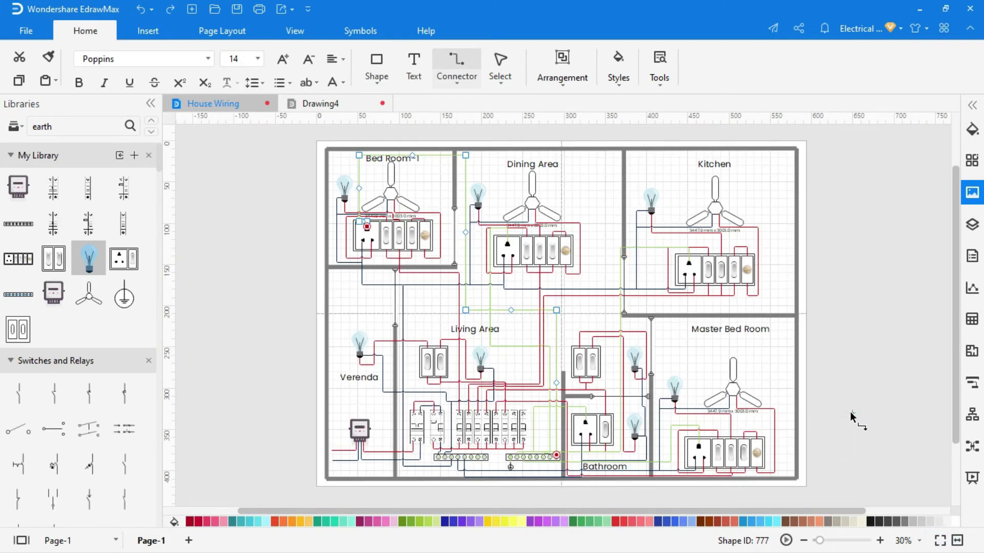
Add a text label reading "220V AC Power Supply From Electrical Pole" at the meter's incoming supply wires.
click(414, 67)
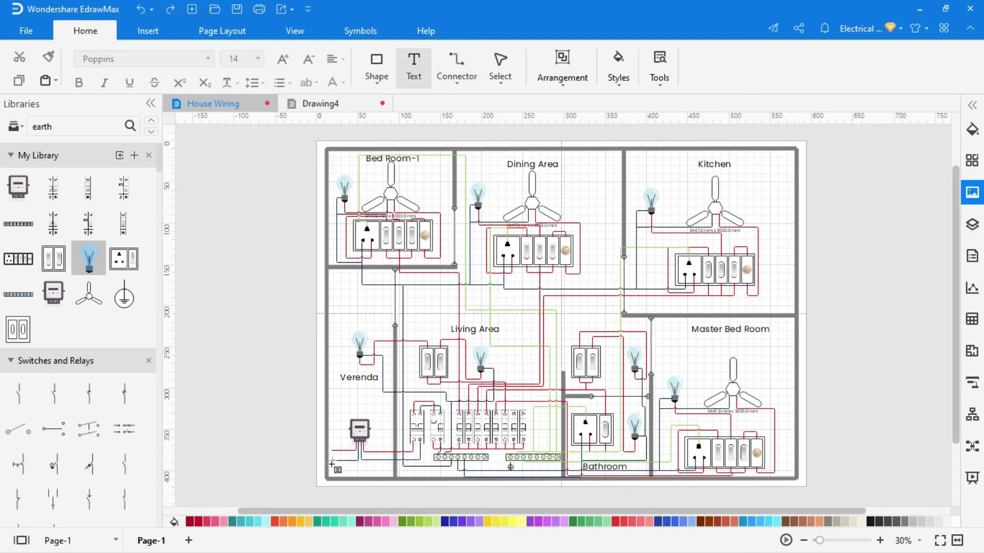
drag(332, 463, 349, 480)
text(220V AC Power Supply)
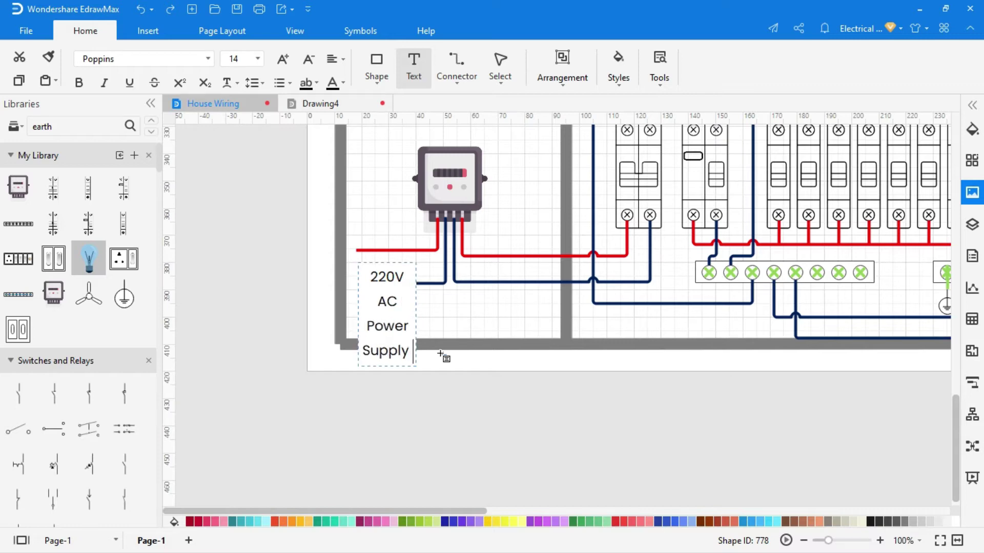
text( From Elec)
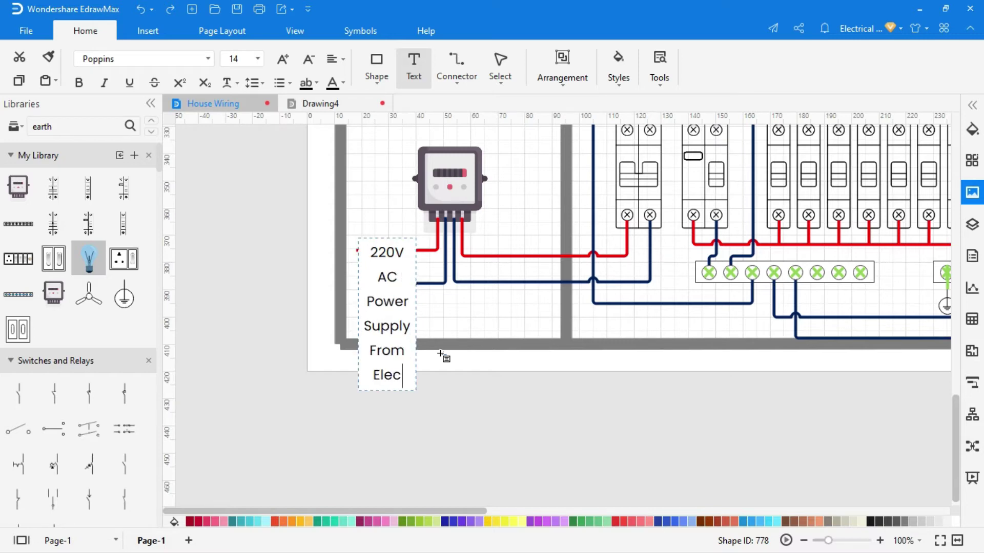
text(trical Pole)
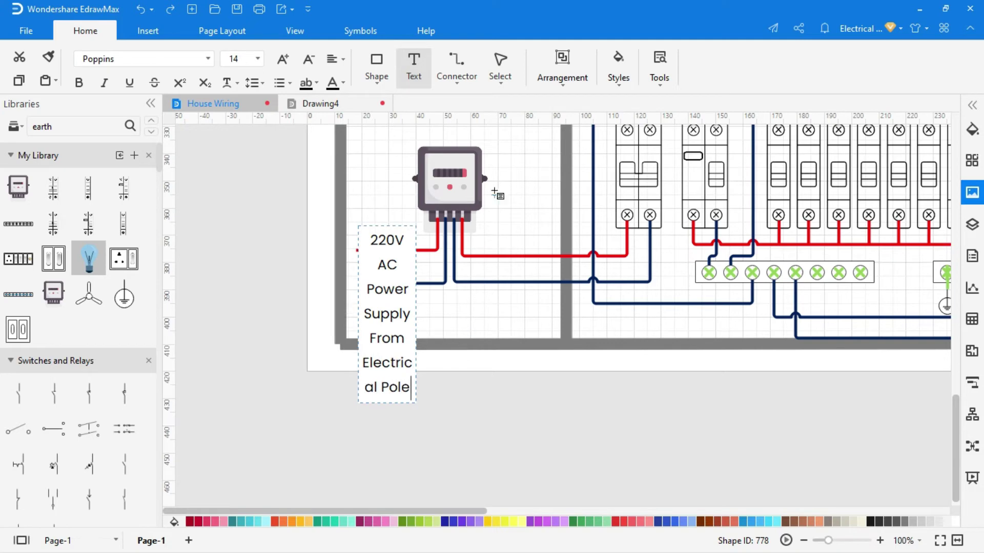
Widen the power supply label to fit on two lines and reduce its box height below the incoming supply wires.
click(501, 66)
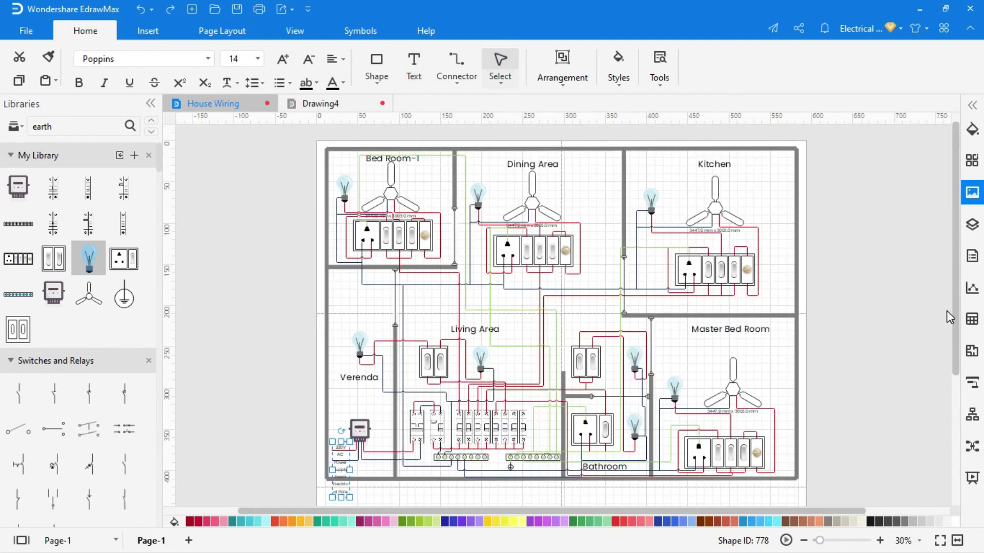
scroll(949, 316, down, 3)
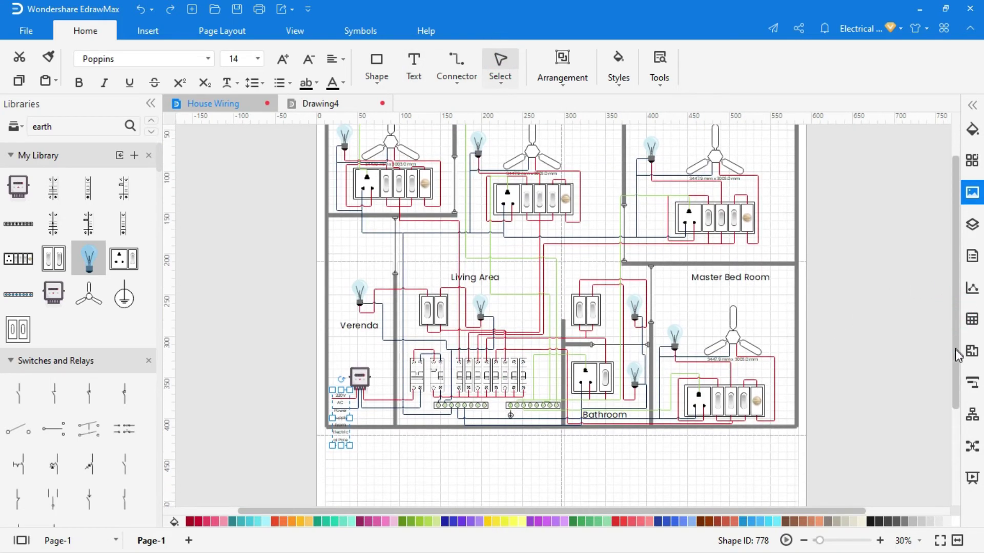
drag(351, 366, 385, 365)
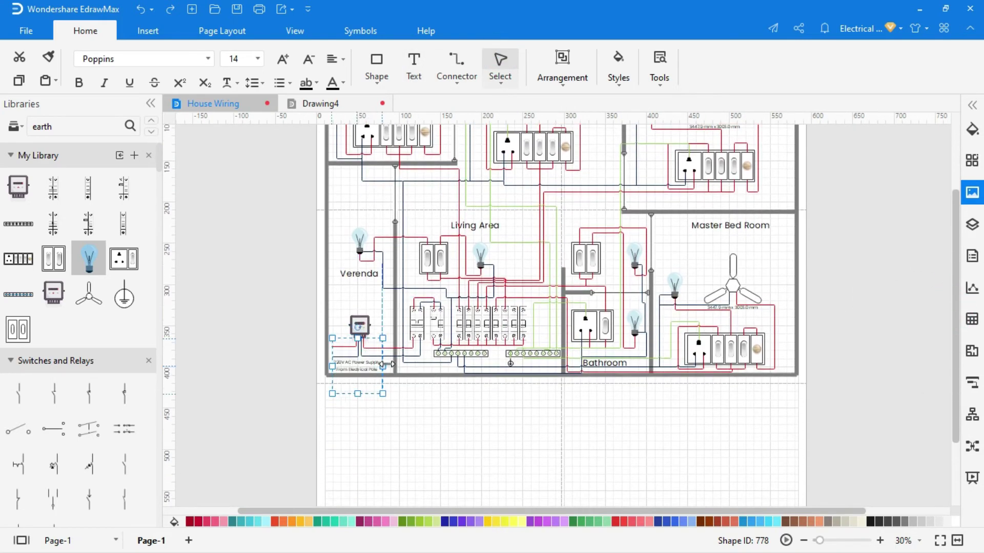
scroll(386, 364, up, 5)
drag(295, 488, 293, 359)
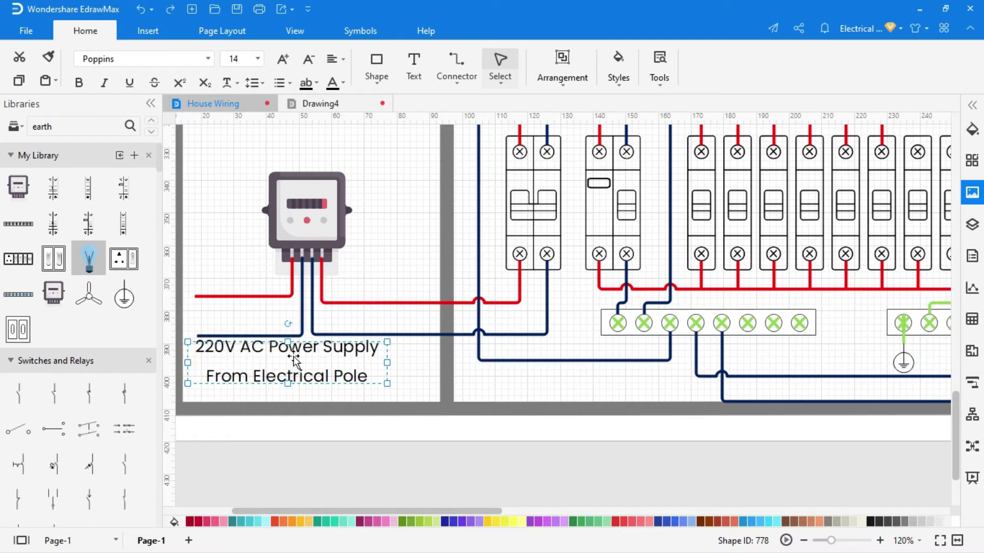
Add the text label "Energy Meter" above the meter in the Verenda.
scroll(956, 438, up, 4)
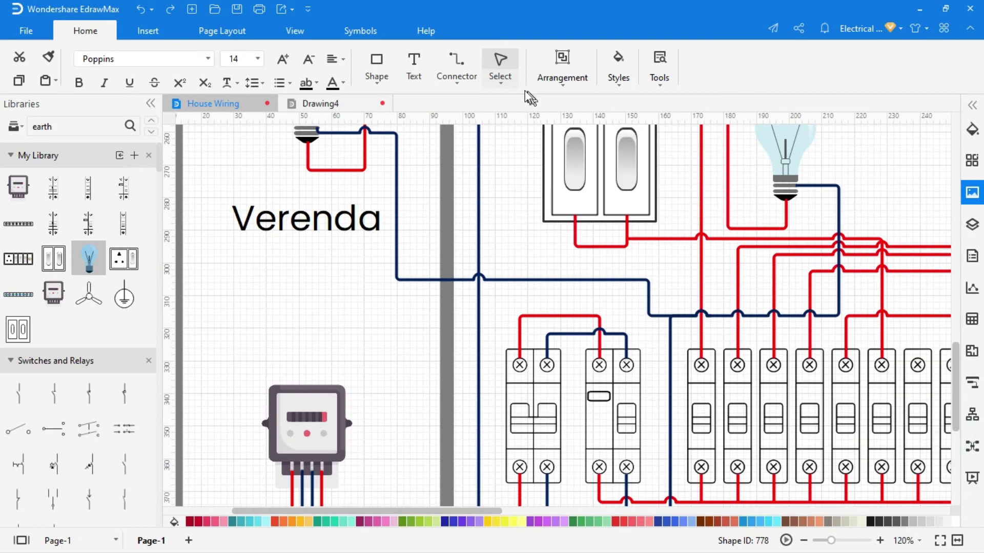
click(413, 64)
drag(241, 342, 391, 370)
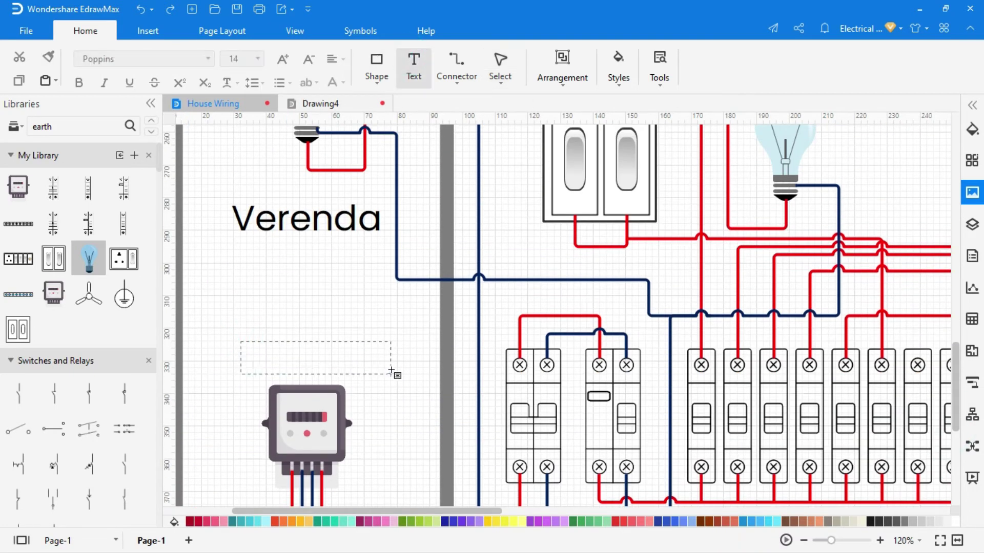
text(e)
text(nergy Meter)
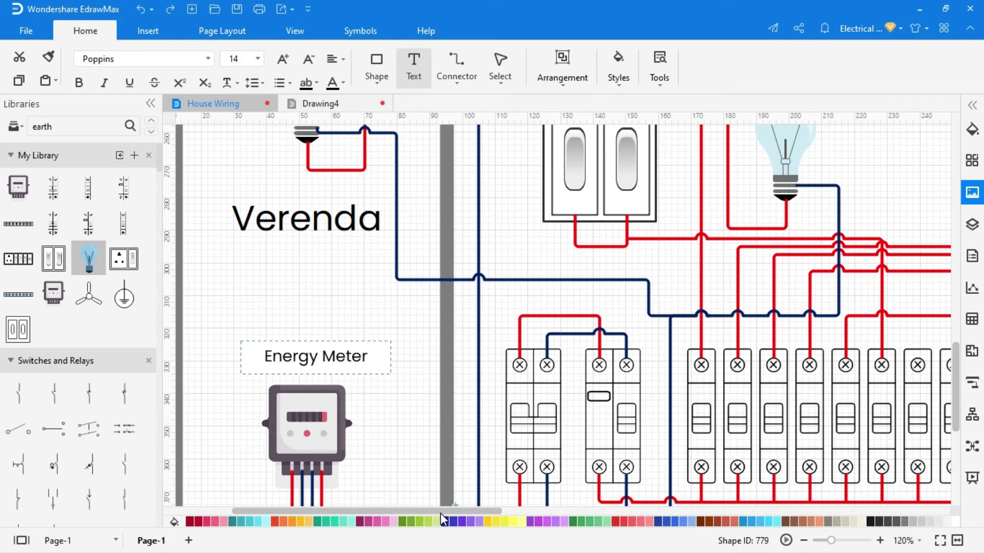
Add the text label "Single Pole MCB" below the row of single-pole breakers.
drag(441, 513, 503, 513)
drag(956, 358, 959, 382)
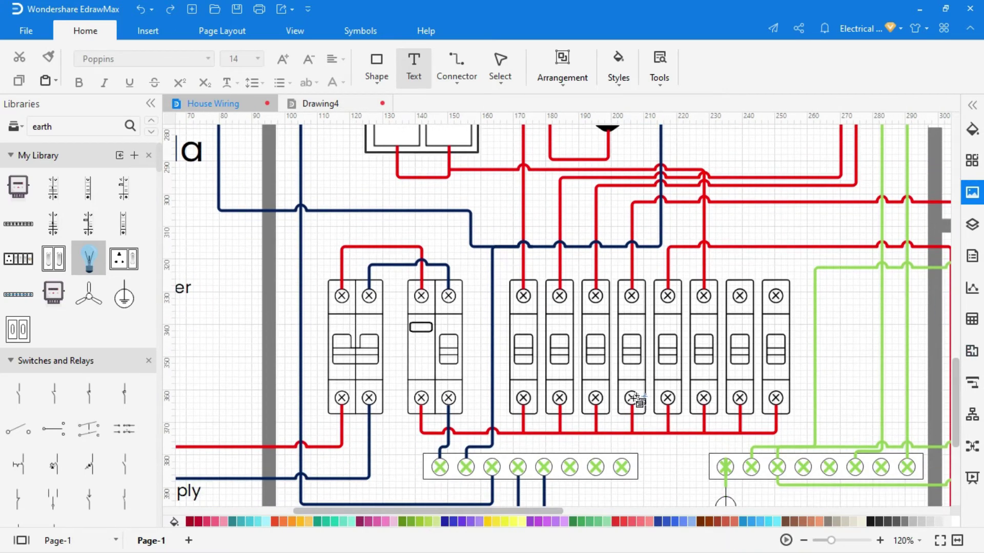
drag(567, 435, 710, 447)
text(Single Pole MCB)
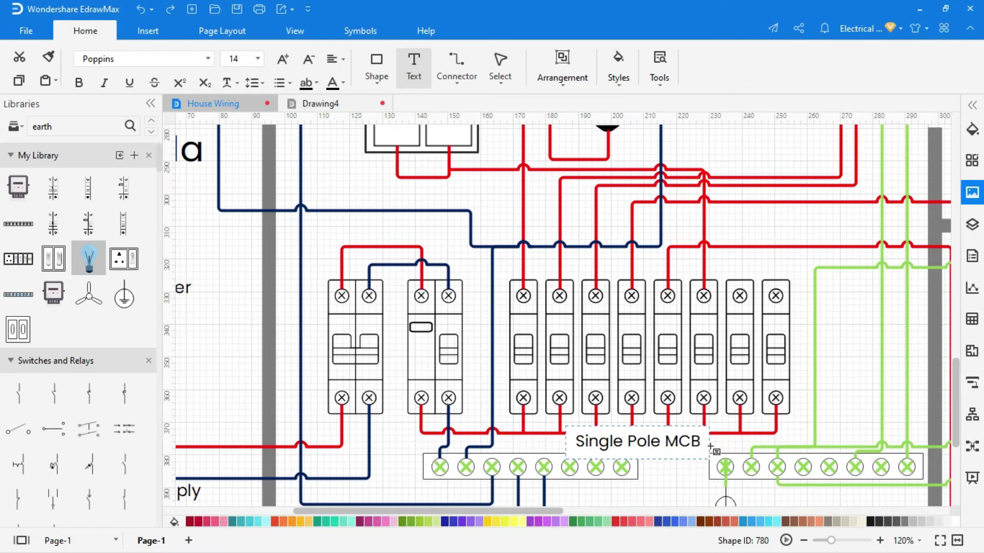
click(500, 66)
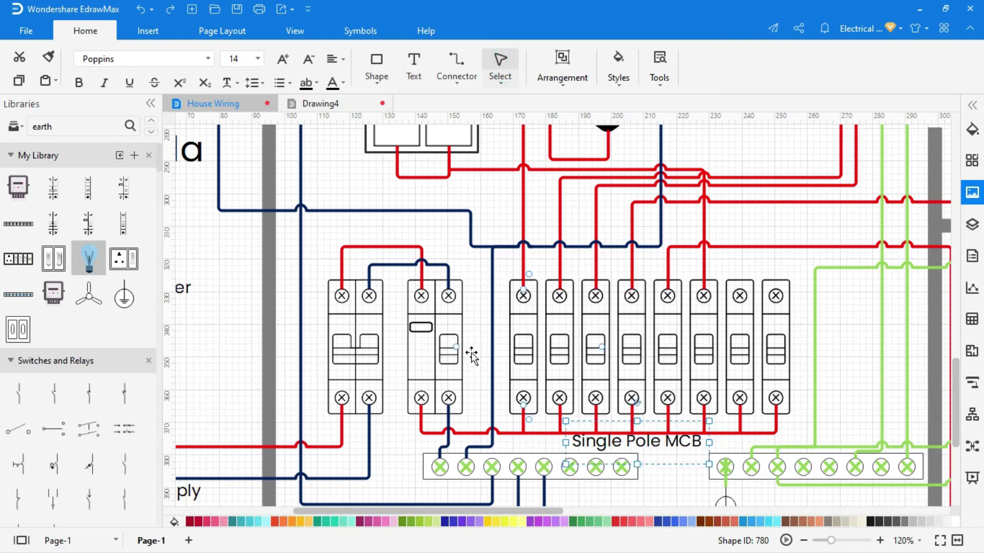
drag(480, 511, 557, 511)
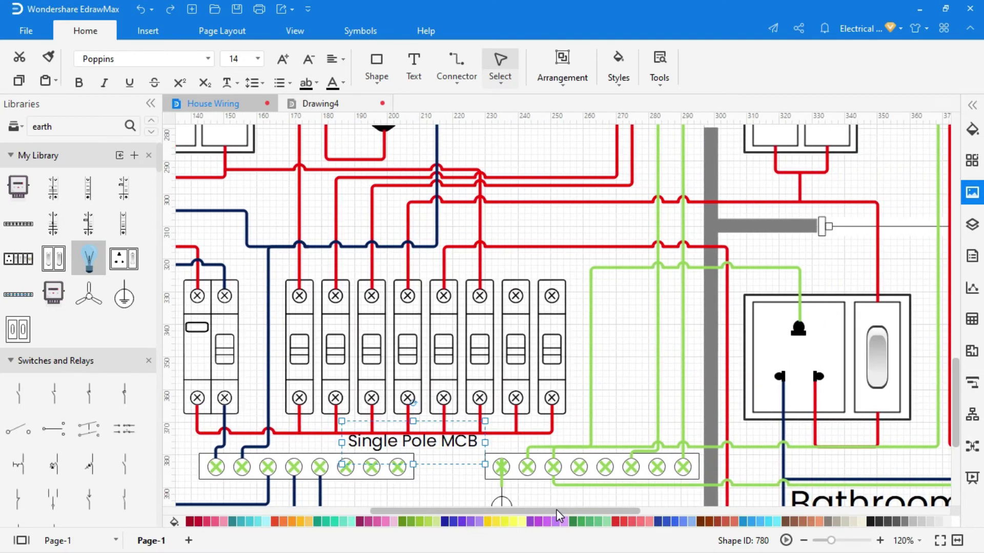
Add a text label reading "Earth BusBar" below the green earth terminal bar.
click(414, 66)
scroll(543, 496, down, 2)
drag(531, 405, 655, 439)
text(Earth Bar)
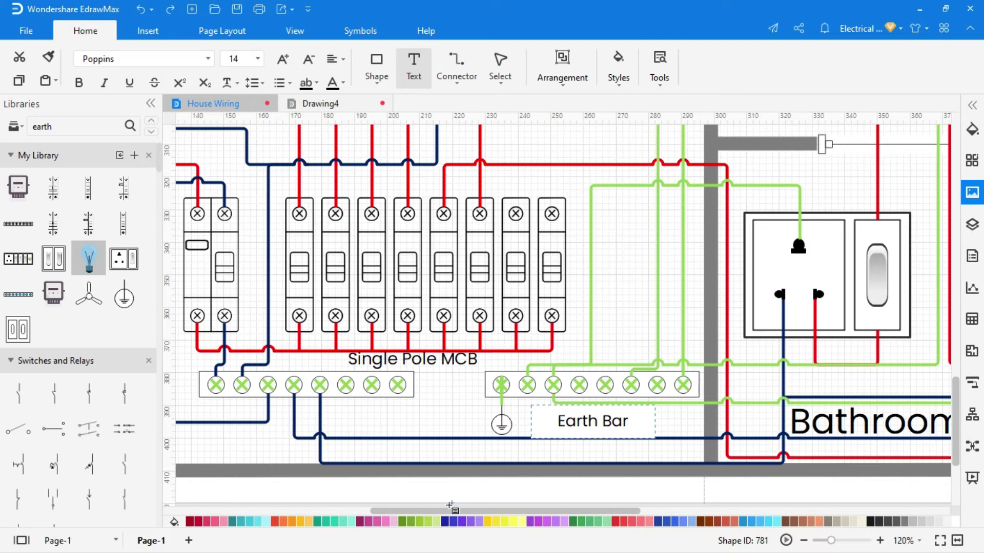
drag(450, 511, 390, 511)
click(500, 67)
double_click(770, 422)
click(776, 422)
text(BusBar)
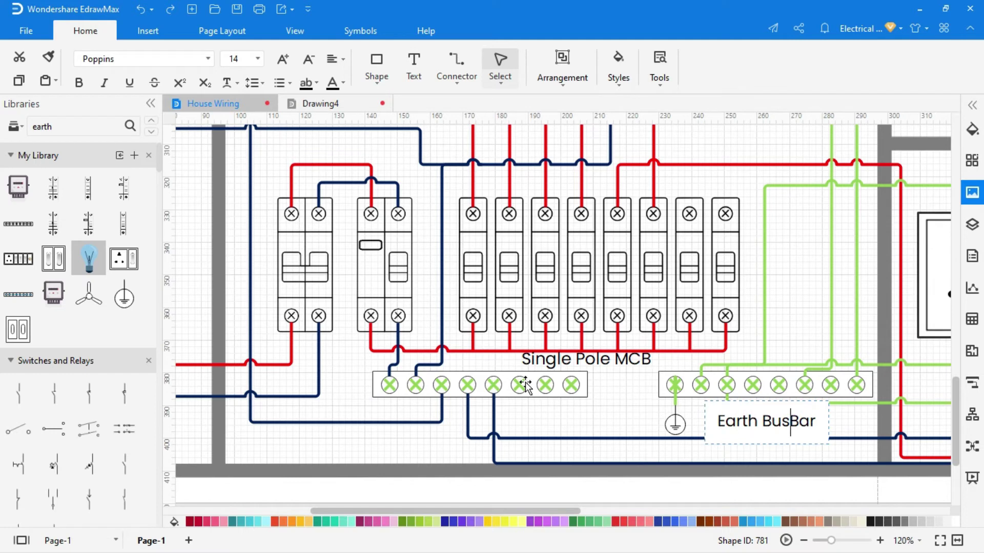
Add the text label "Neutral Bus Bar" below the neutral terminal bar and nudge it slightly down and to the right.
click(413, 62)
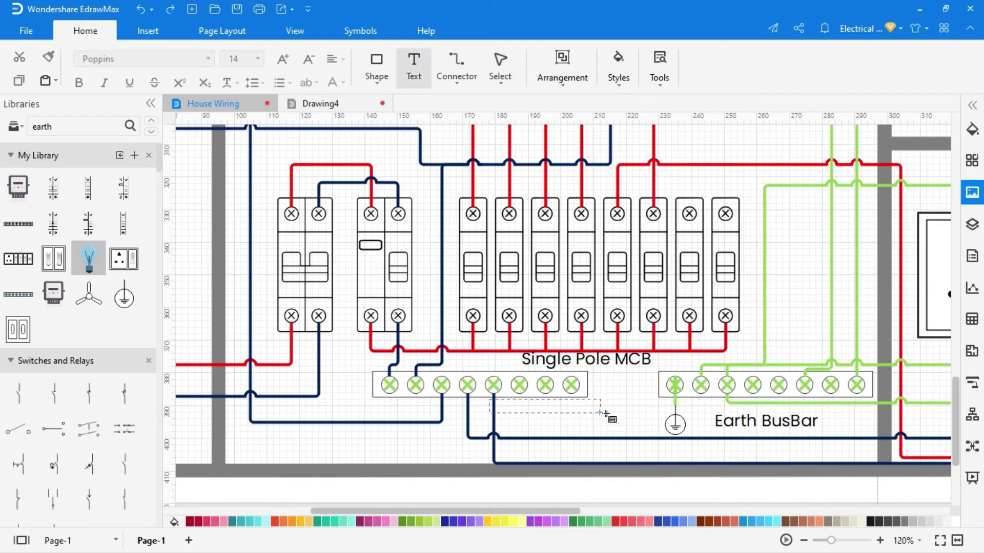
drag(490, 392, 625, 425)
text(Neutral Bus Bar)
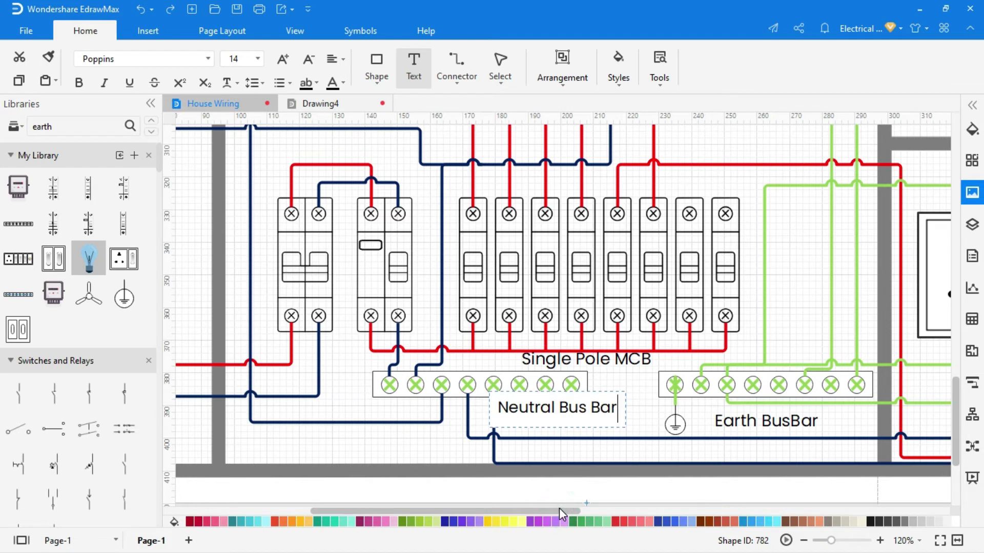
click(500, 67)
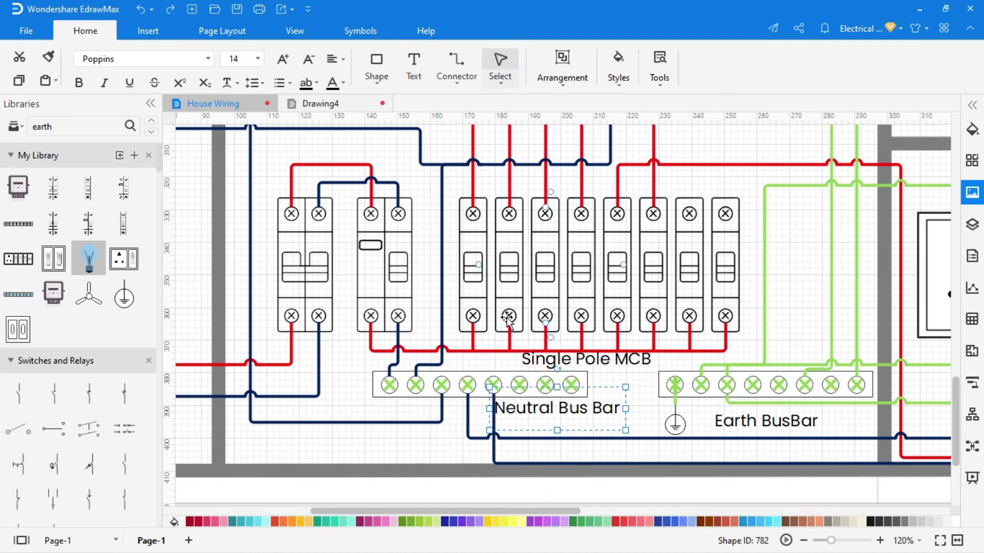
drag(563, 432, 573, 436)
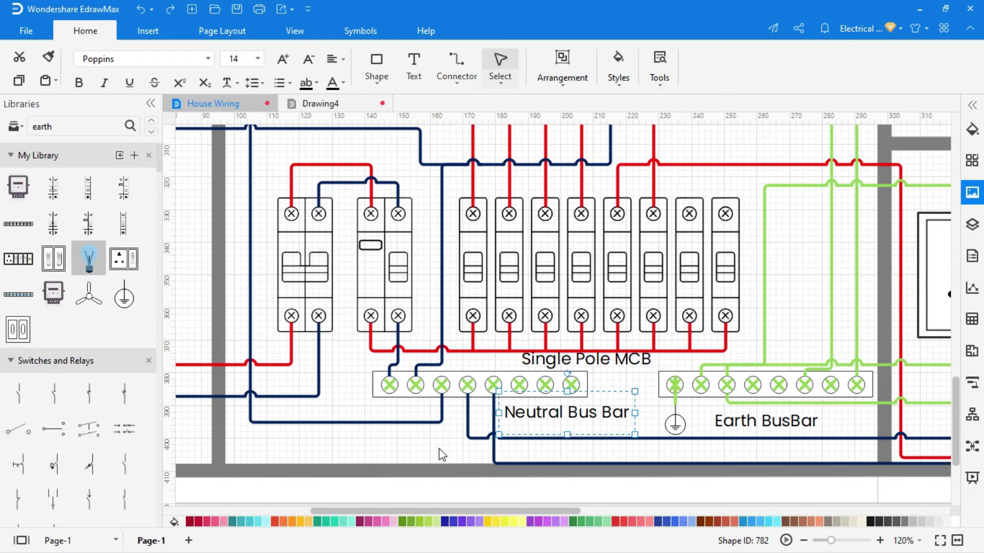
Examine the completed house wiring diagram as a full-screen presentation, checking the wiring and labels in each room, and exit the presentation.
scroll(440, 450, down, 5)
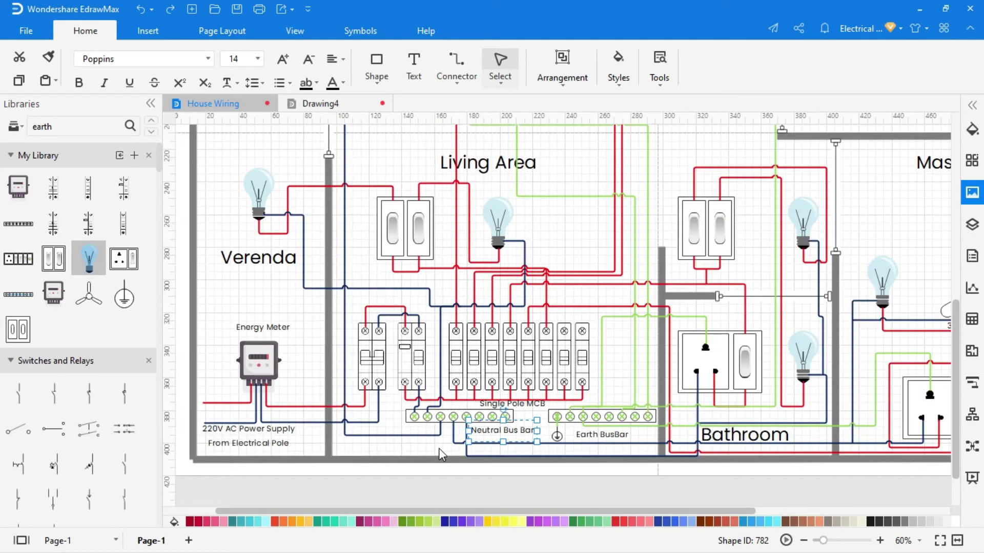
scroll(439, 448, down, 1)
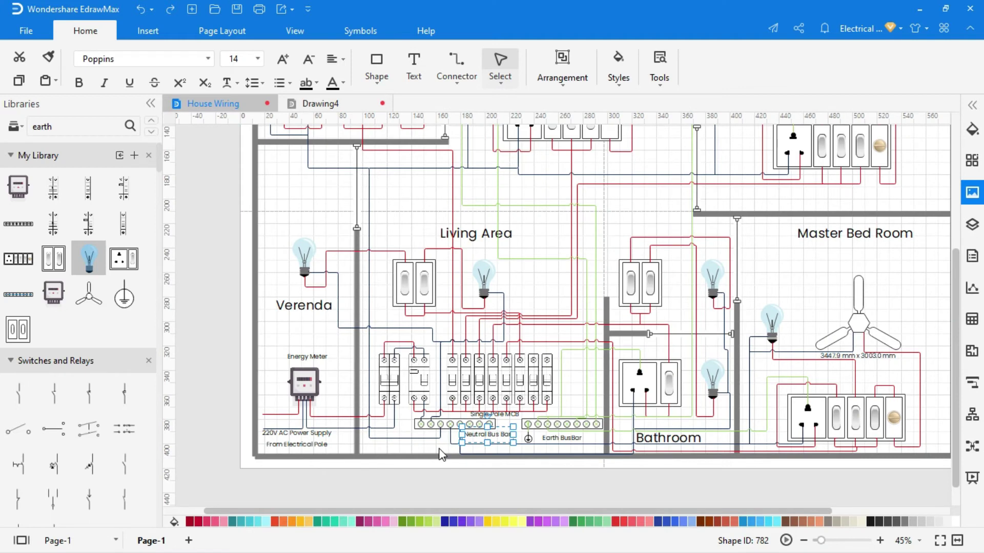
drag(500, 512, 527, 510)
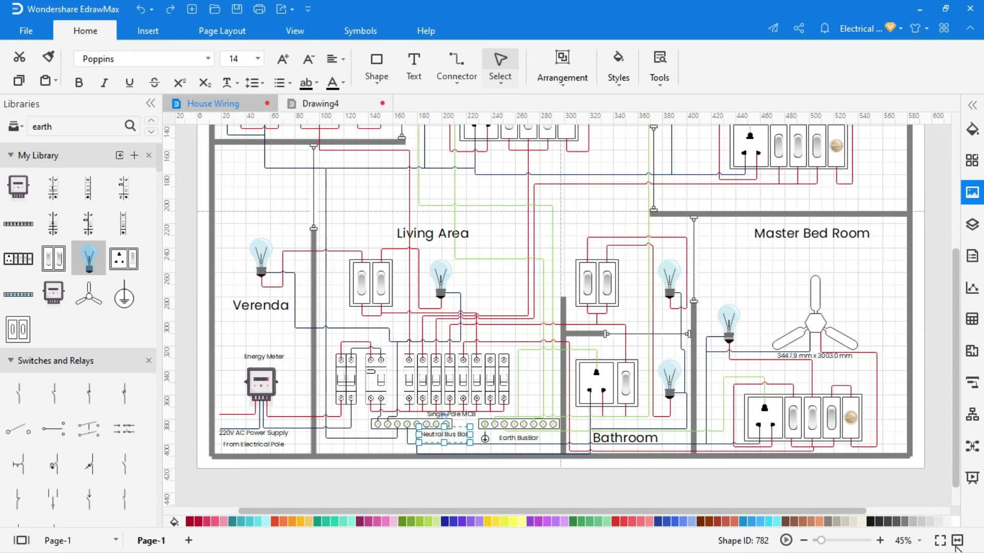
click(940, 541)
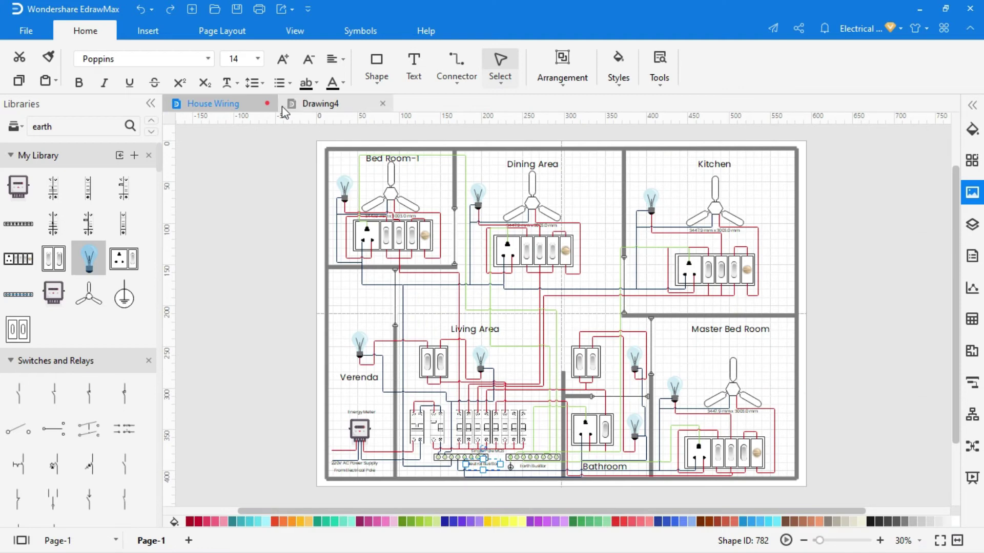
click(301, 34)
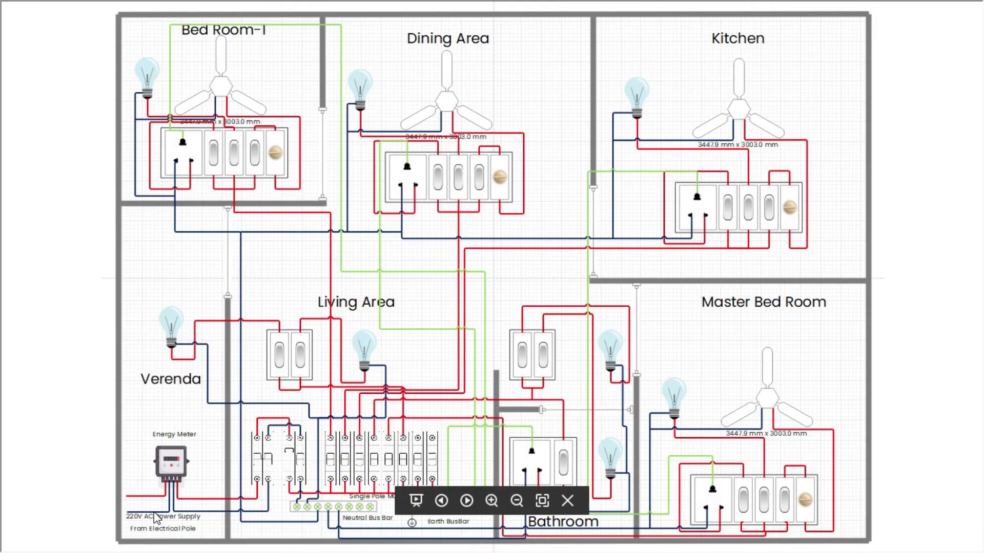
scroll(154, 512, up, 6)
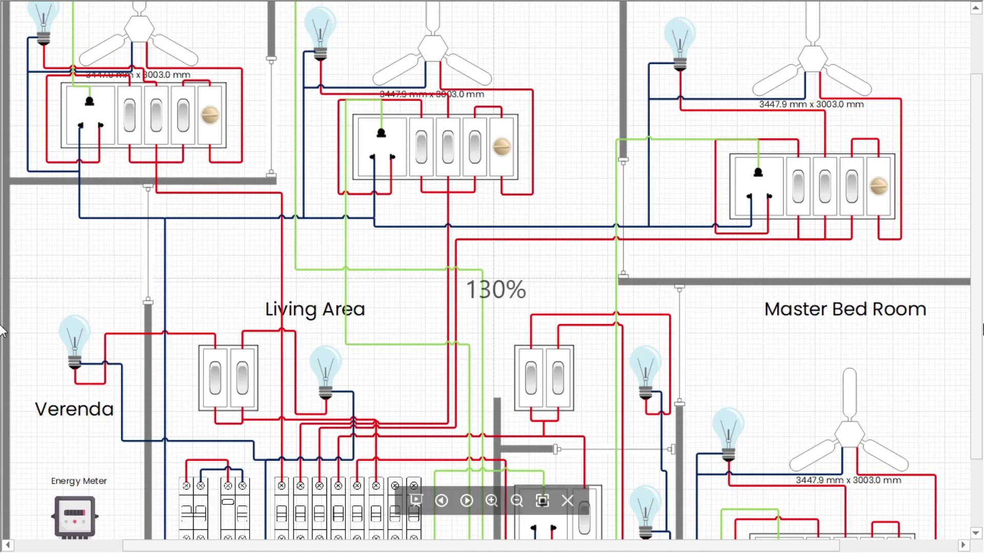
scroll(1, 218, down, 2)
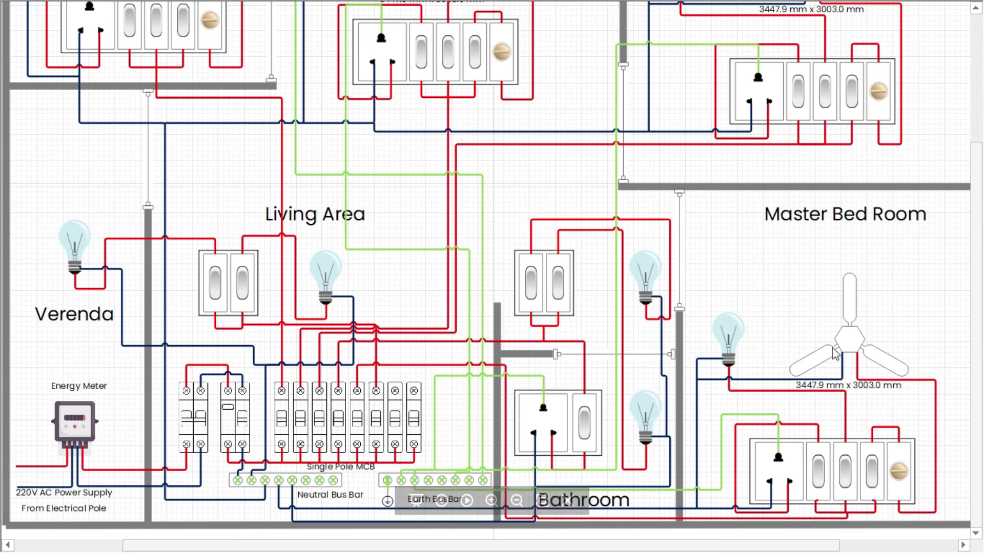
scroll(1, 246, up, 3)
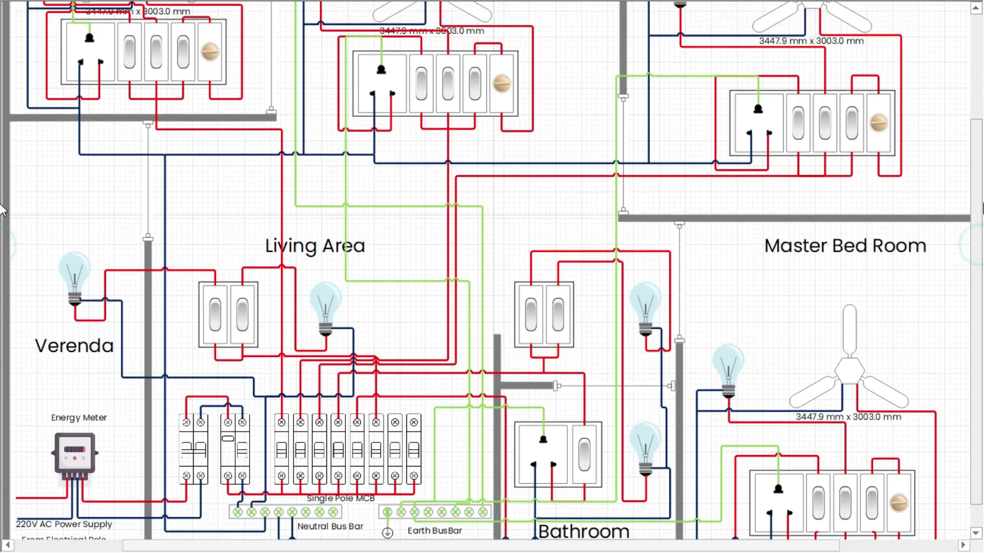
drag(983, 130, 982, 128)
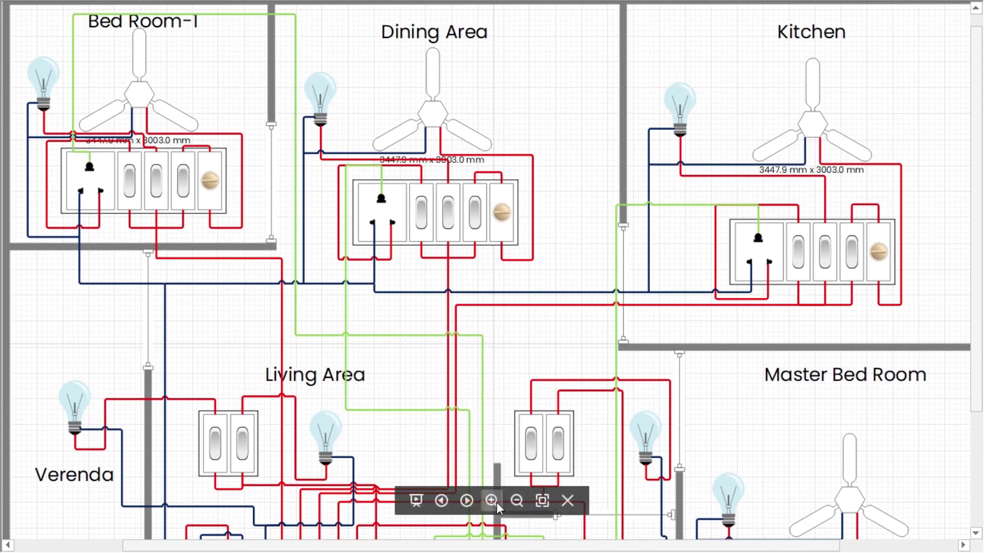
scroll(484, 545, left, 3)
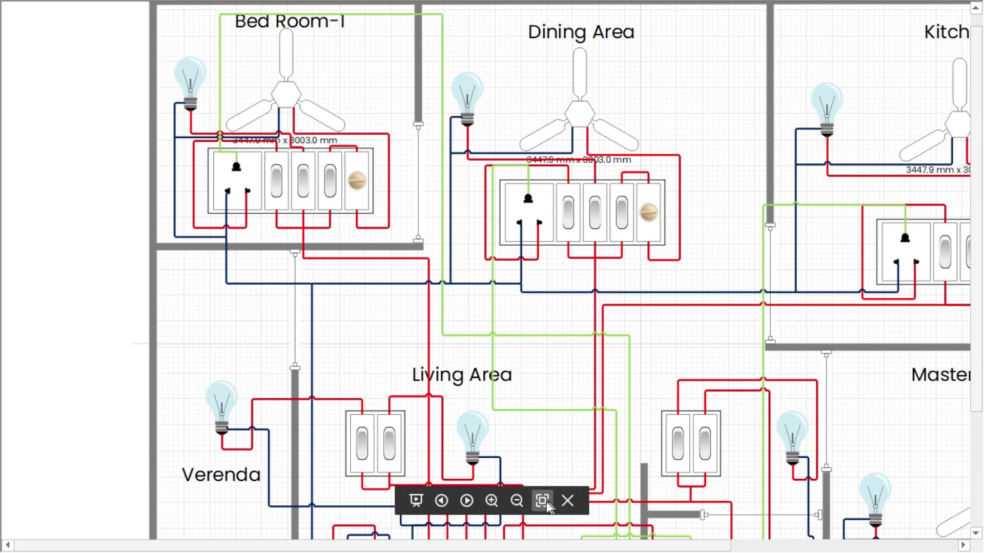
click(542, 500)
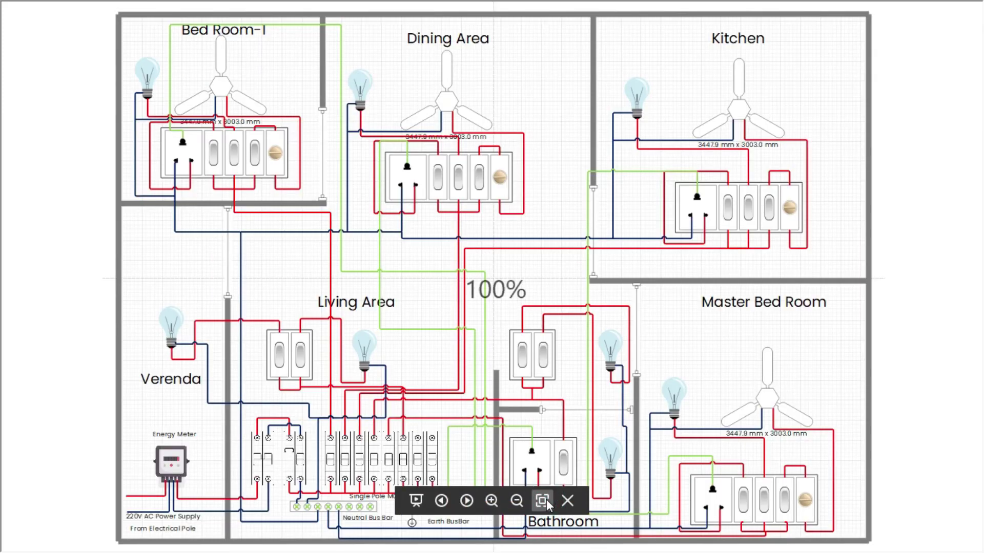
click(567, 500)
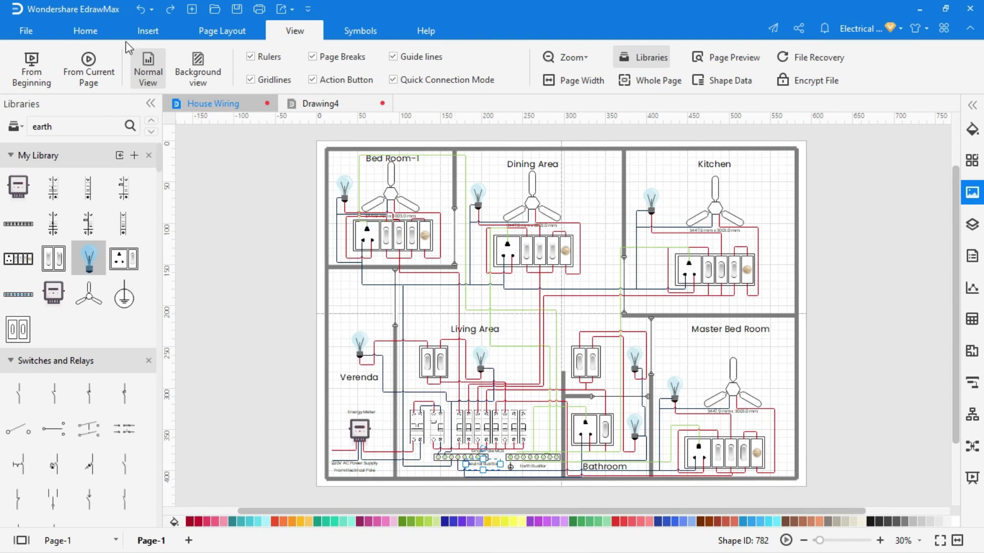
Review the available export formats and export the House Wiring drawing as a regular PDF.
click(36, 32)
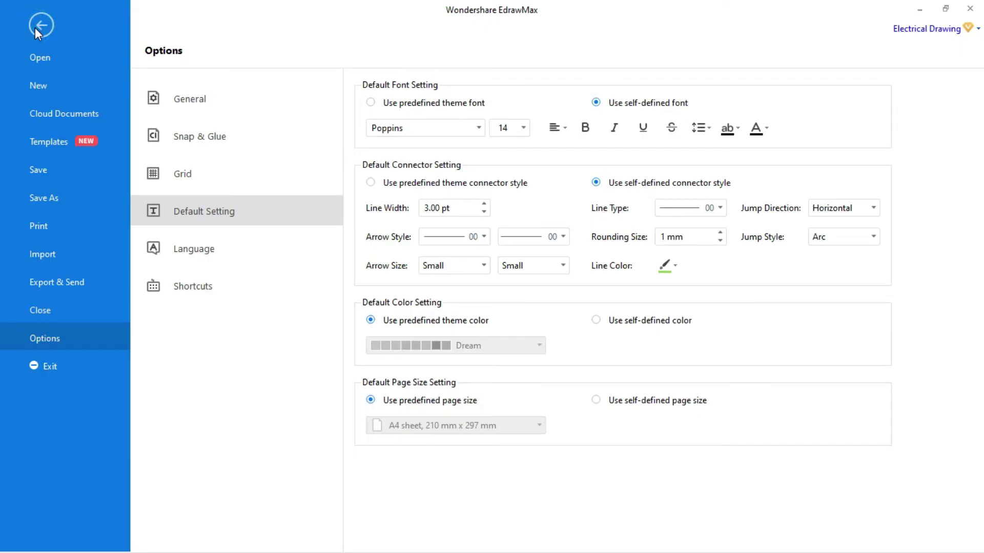
click(60, 280)
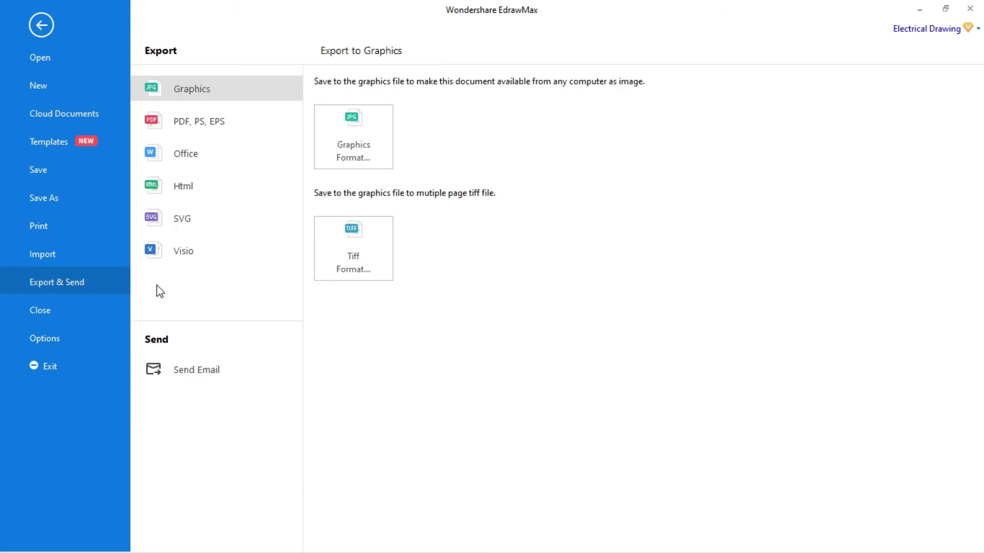
click(233, 121)
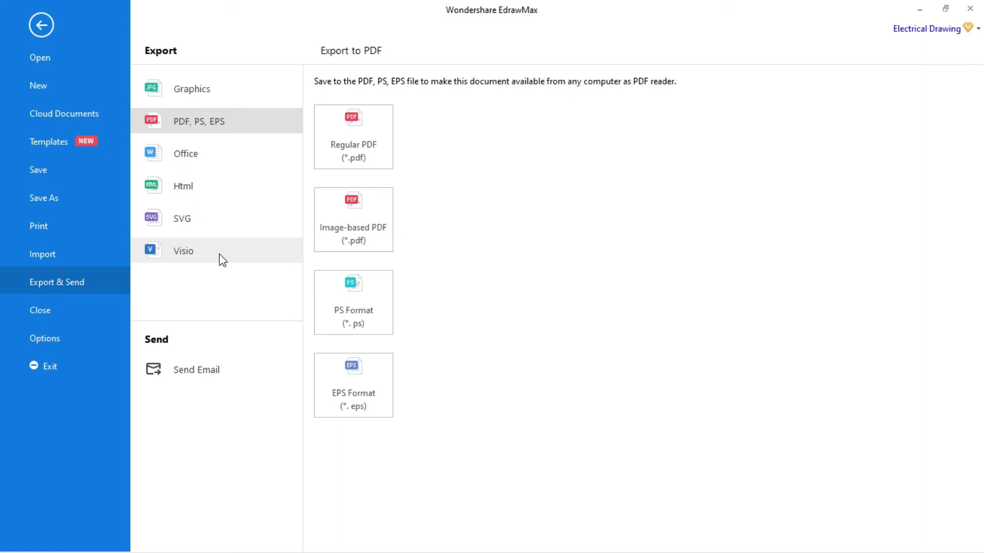
click(211, 369)
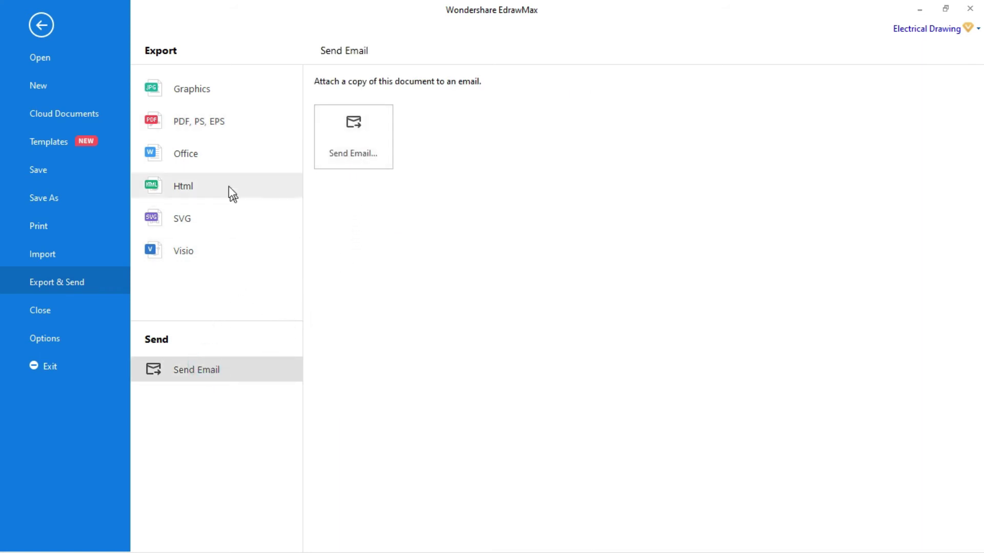
click(209, 127)
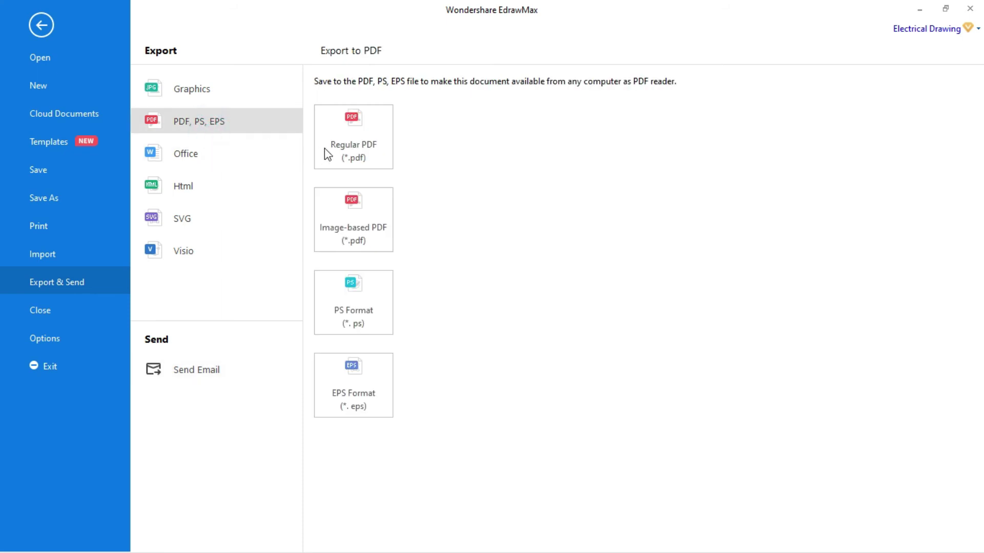
click(354, 154)
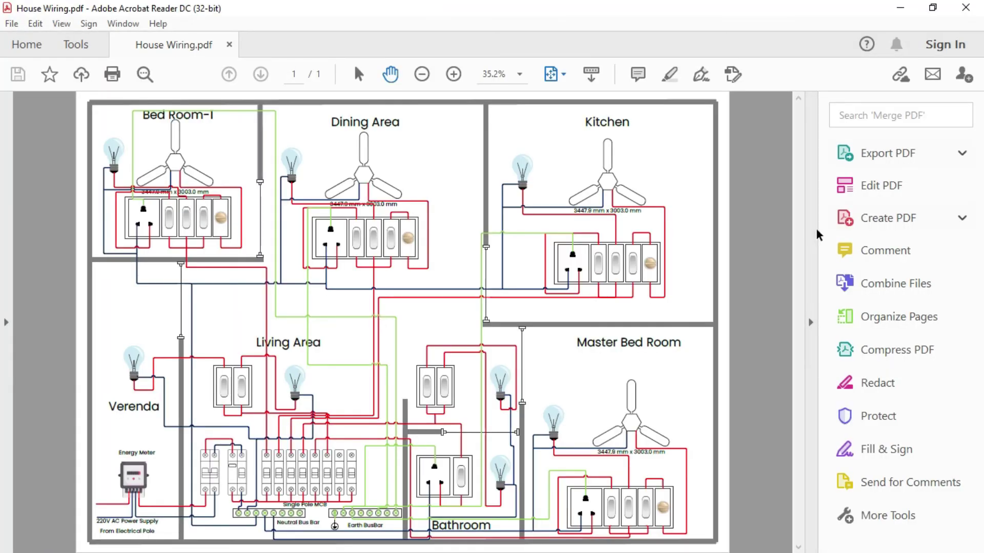
Inspect the wiring and labels in the exported House Wiring.pdf in Adobe Acrobat Reader with the tools pane collapsed.
click(810, 321)
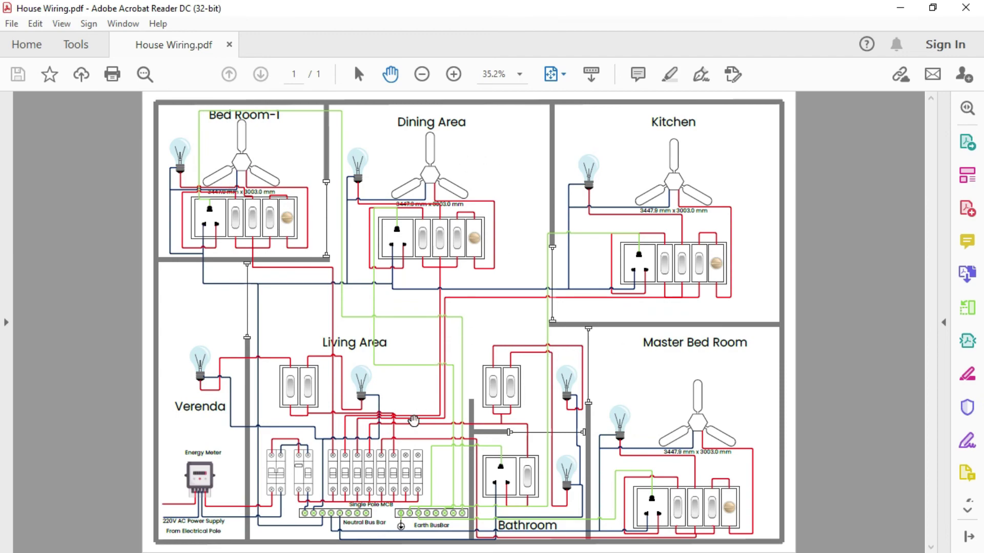
scroll(413, 420, up, 3)
scroll(414, 420, down, 3)
scroll(608, 275, up, 1)
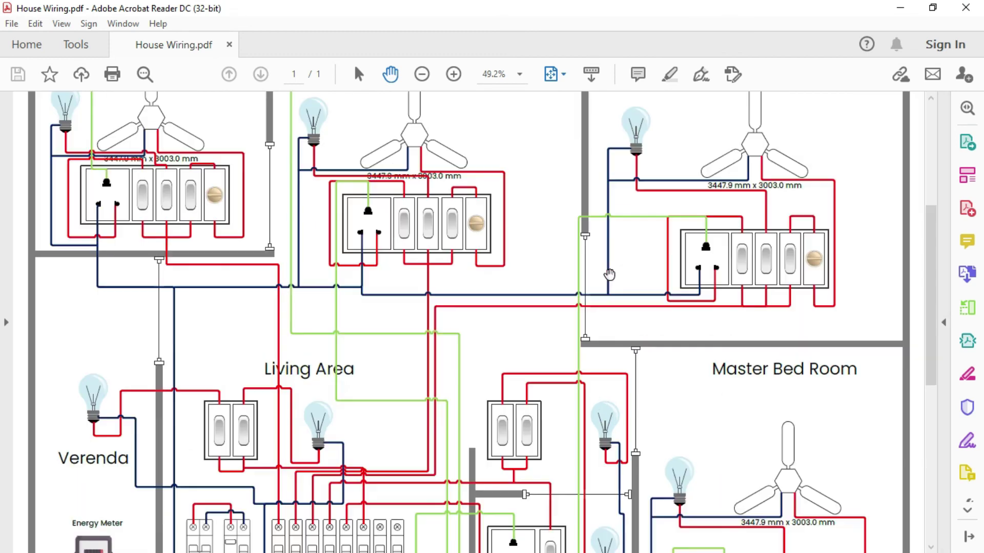
drag(932, 382, 920, 266)
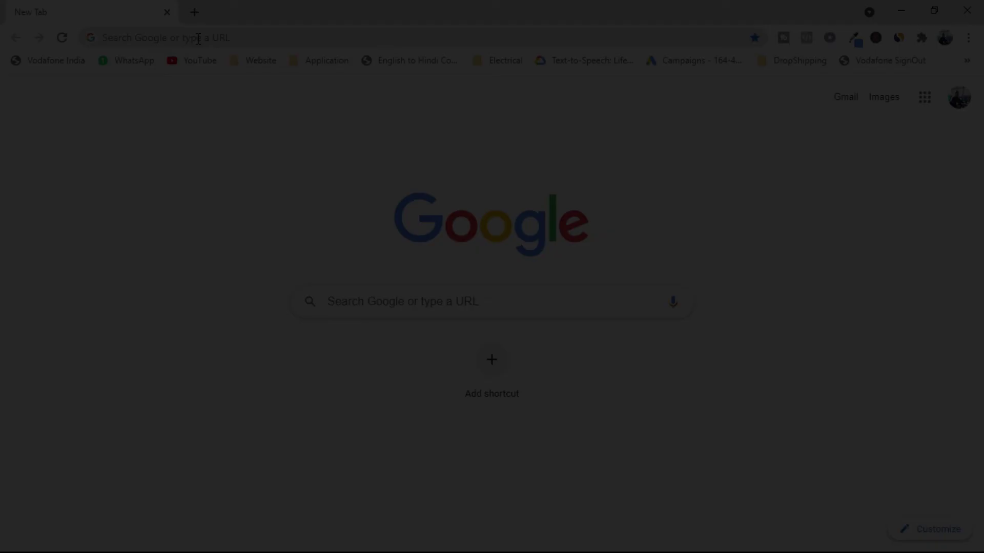
text(www.edraw)
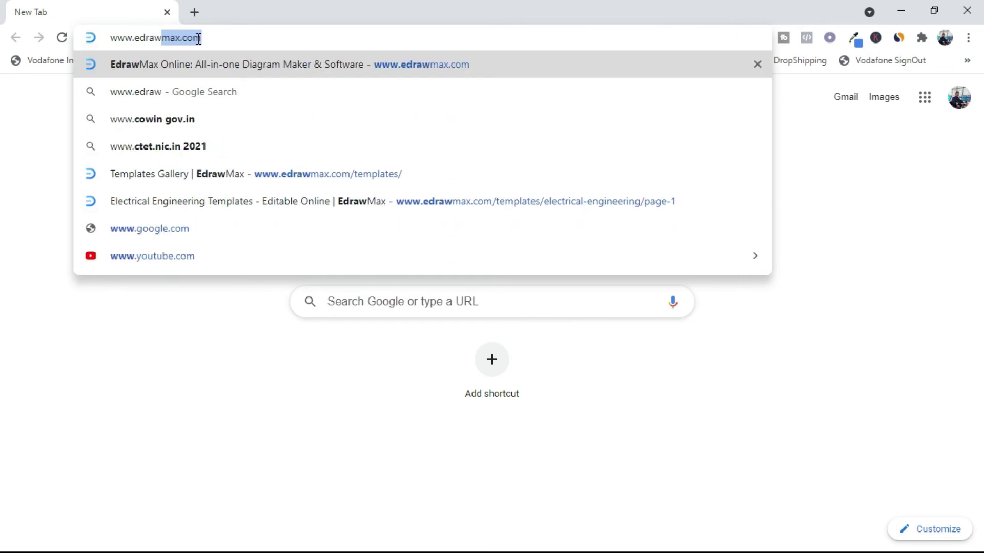
text(max.com)
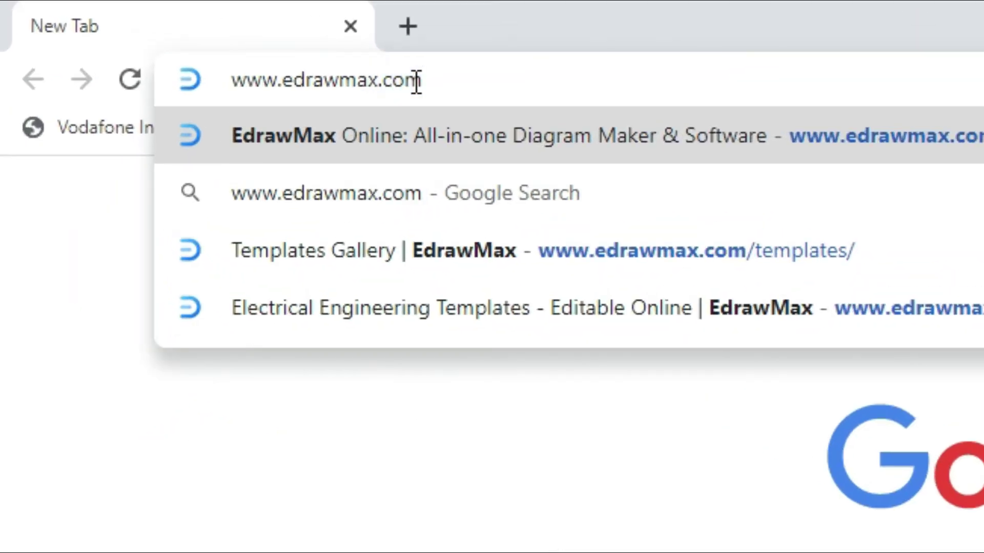
key(Return)
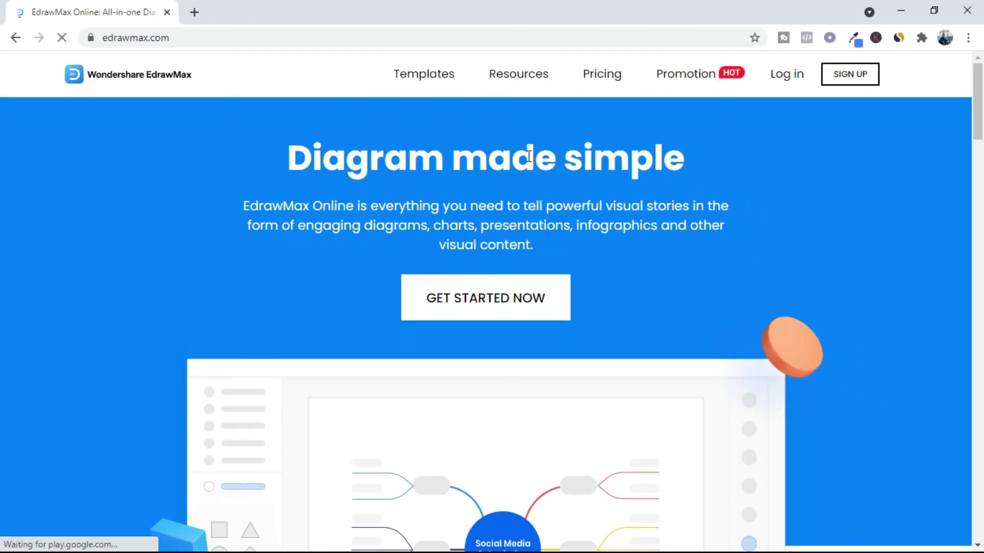
click(435, 84)
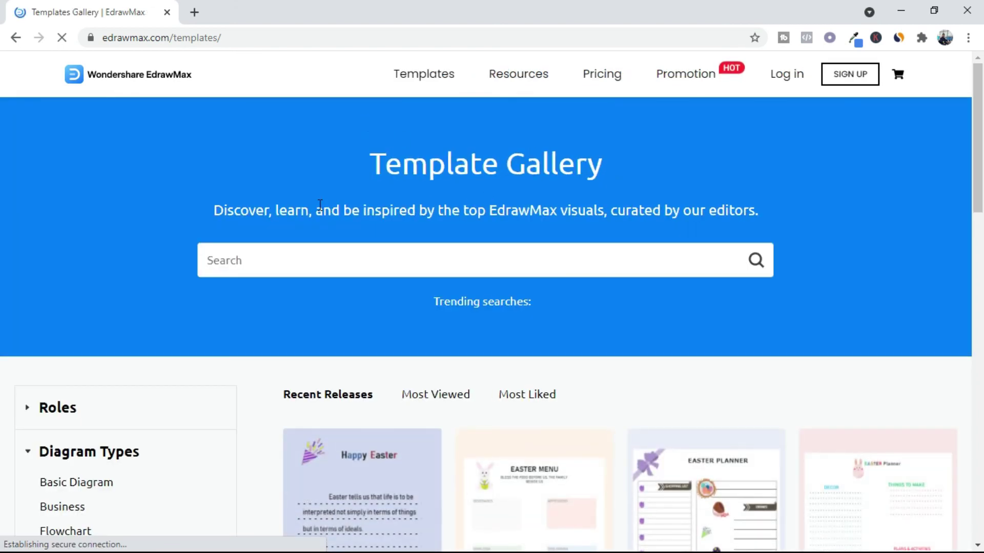
Filter the template gallery by the Electrical Engineering diagram type and browse the templates in that category.
scroll(319, 205, down, 5)
scroll(319, 212, down, 4)
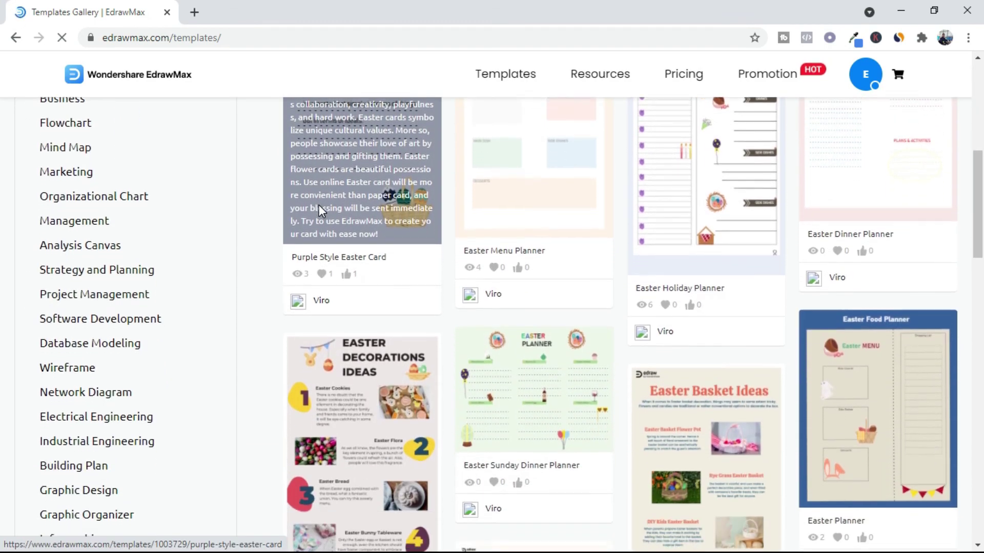
scroll(319, 204, down, 4)
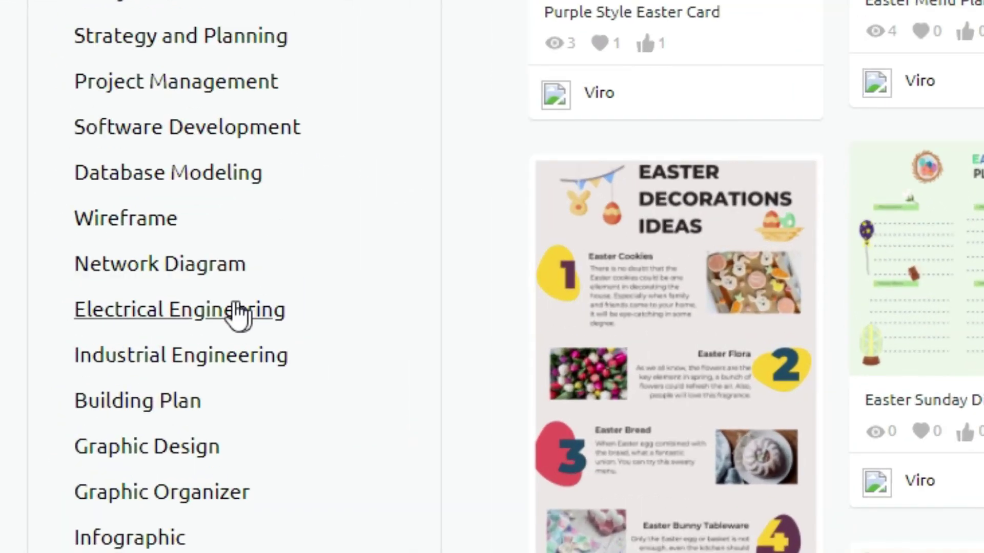
click(195, 310)
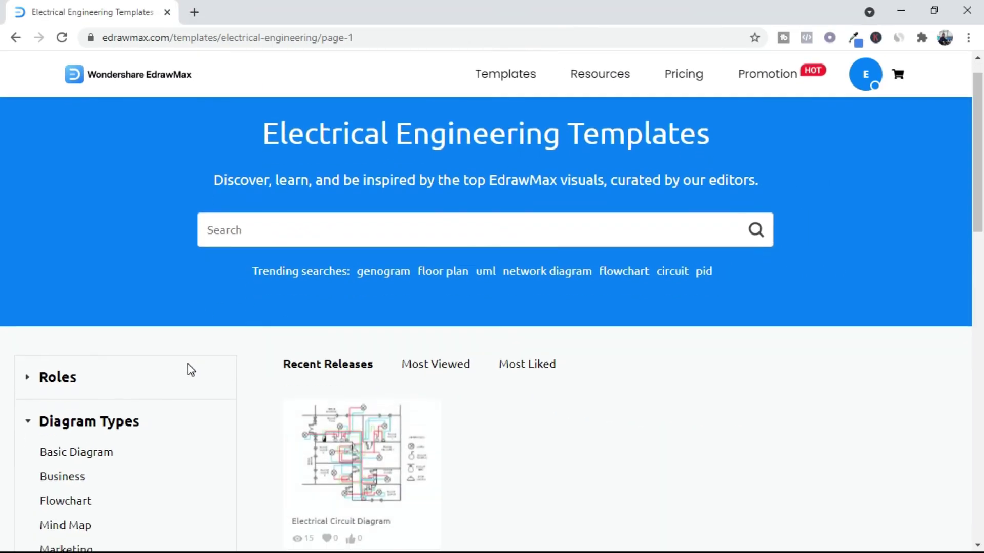
scroll(188, 363, down, 2)
scroll(191, 370, down, 3)
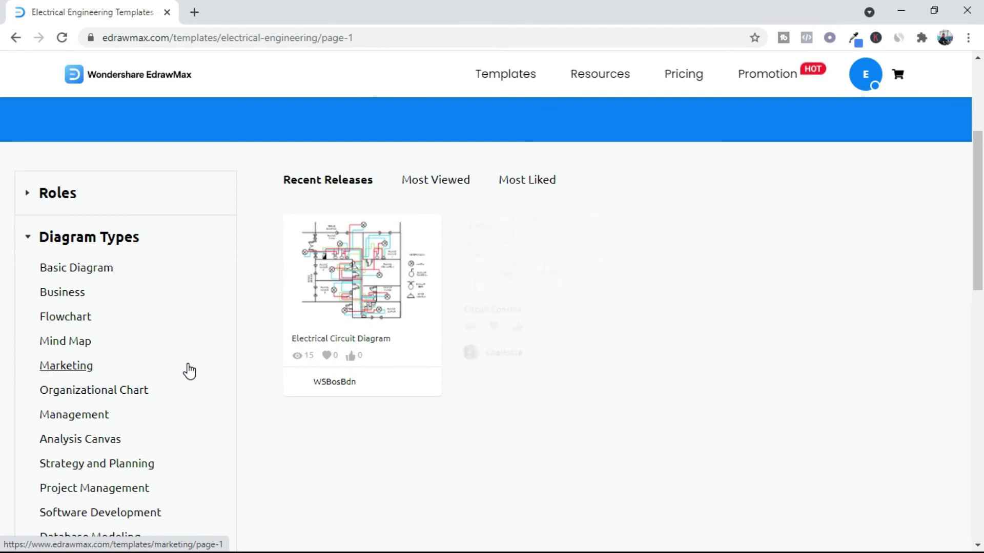
scroll(190, 371, down, 3)
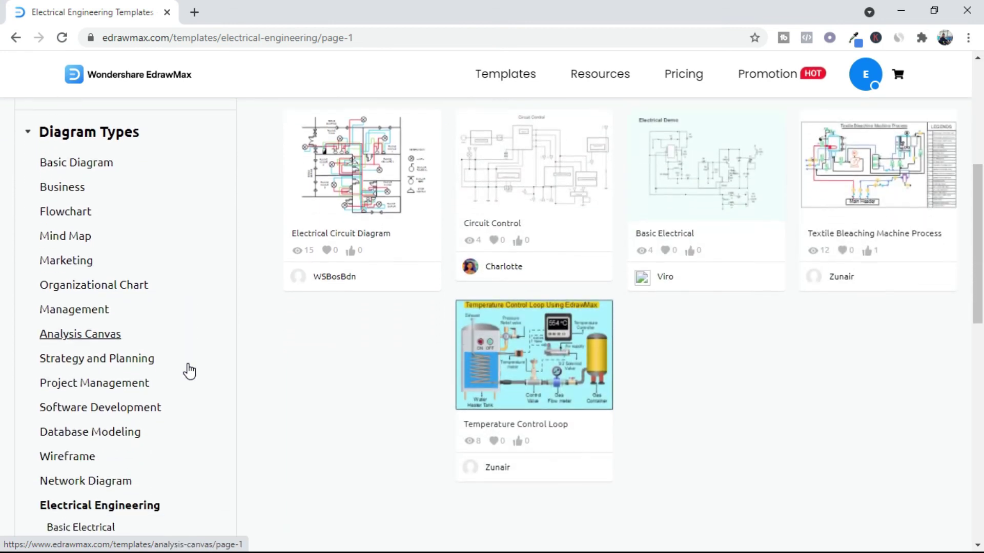